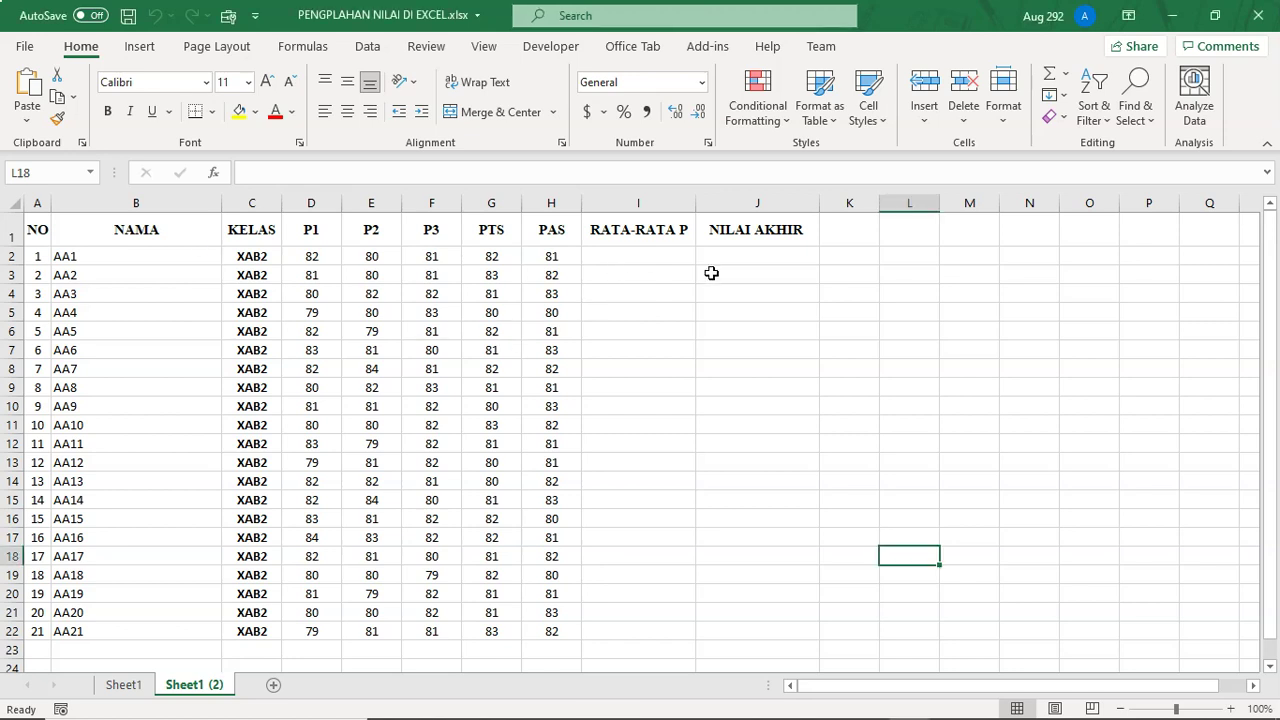
click(656, 255)
click(745, 250)
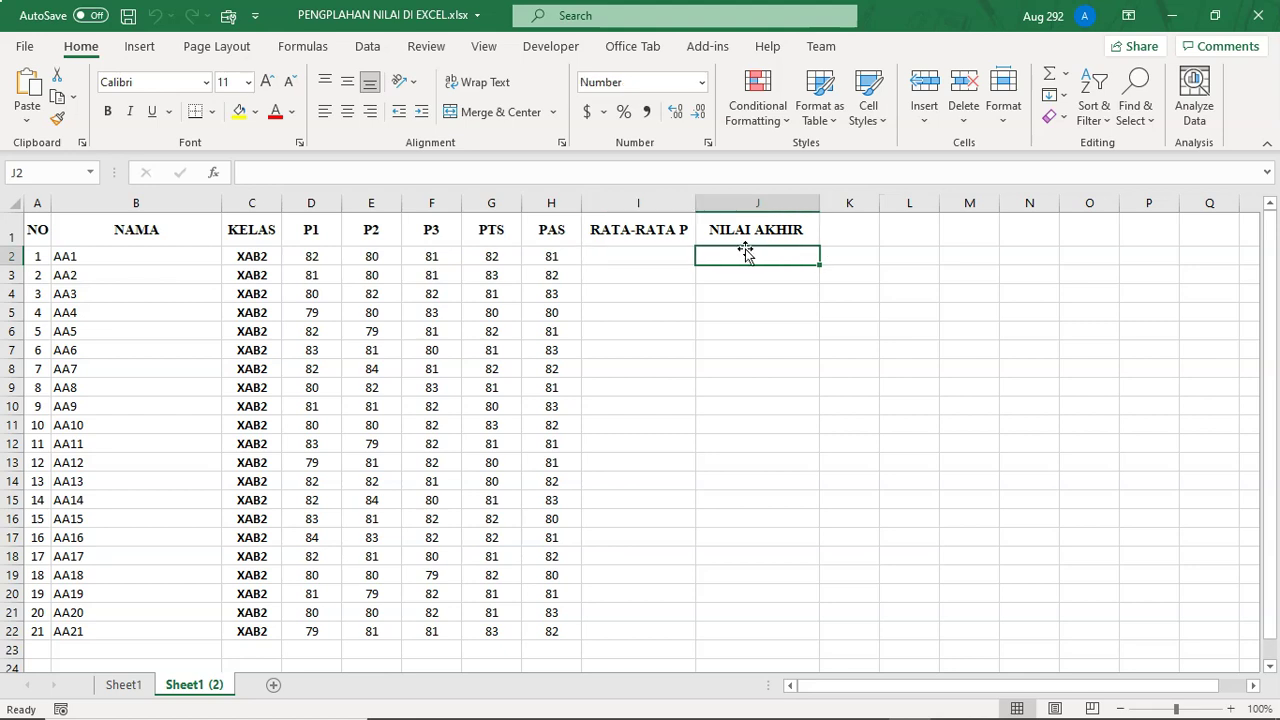
click(845, 252)
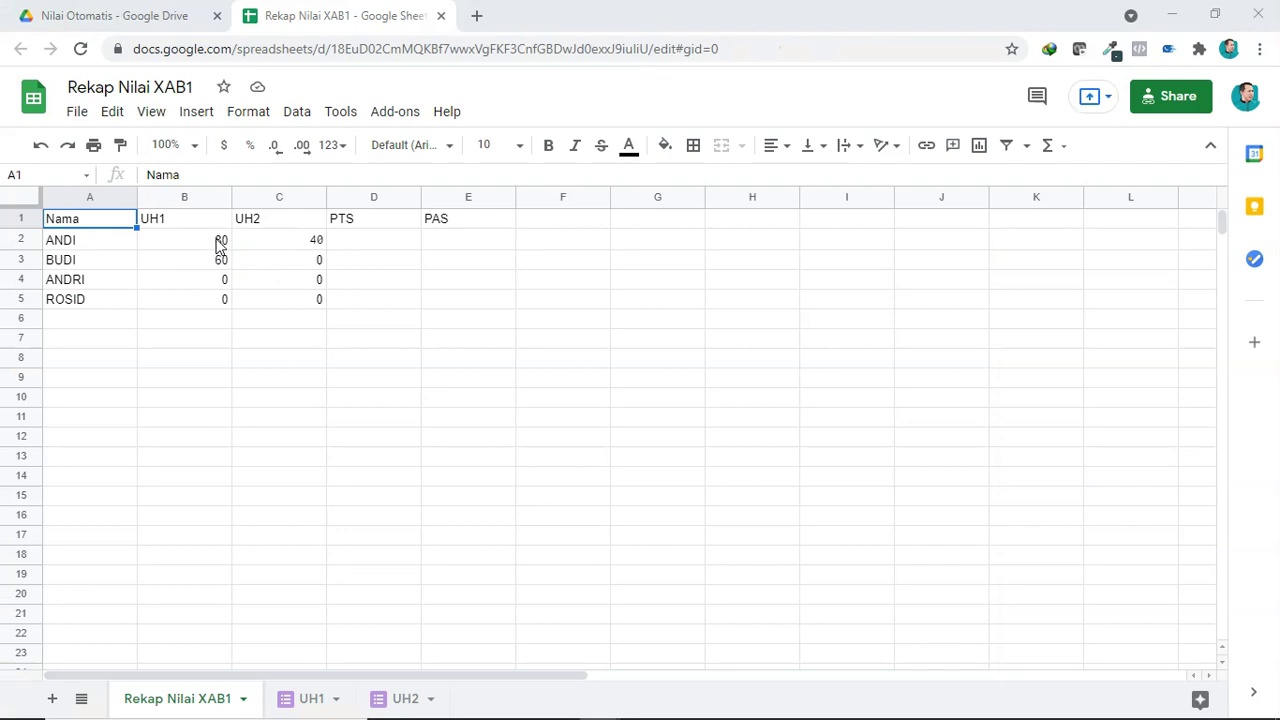
- Copy the grade table range A1:E6 from the Rekap Nilai XAB1 sheet in Google Sheets
drag(160, 248, 320, 305)
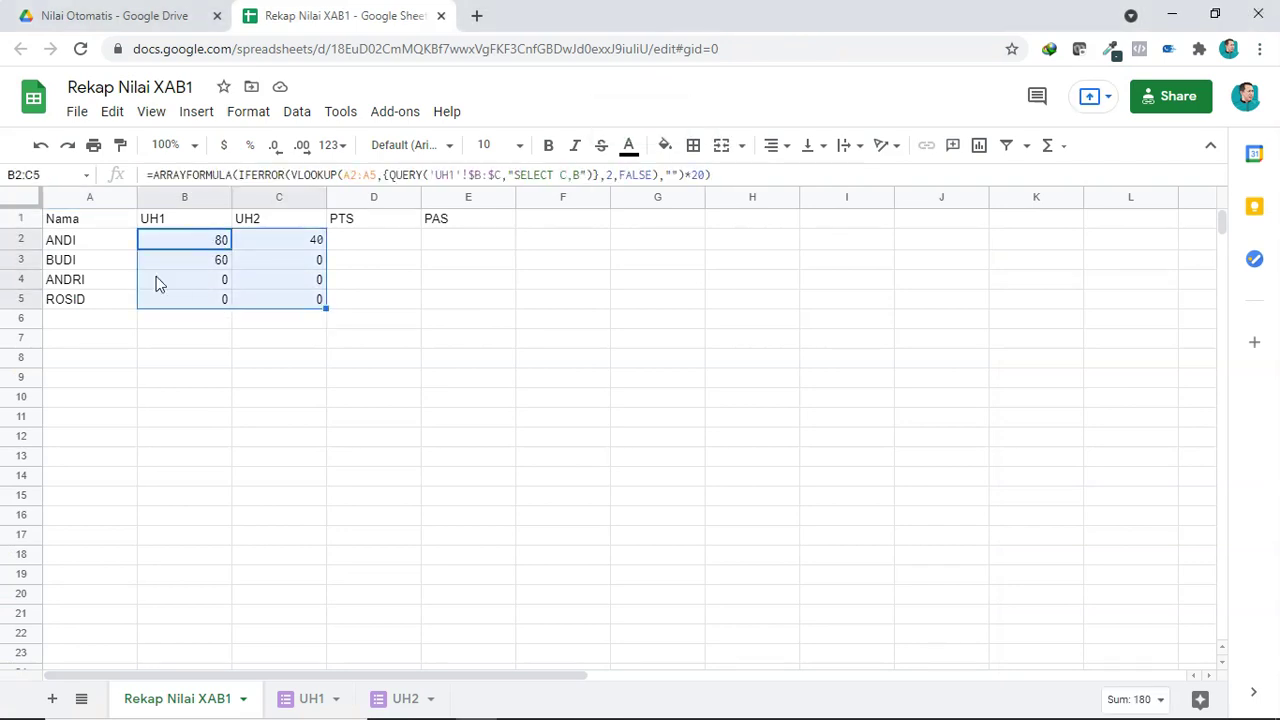
drag(78, 246, 323, 309)
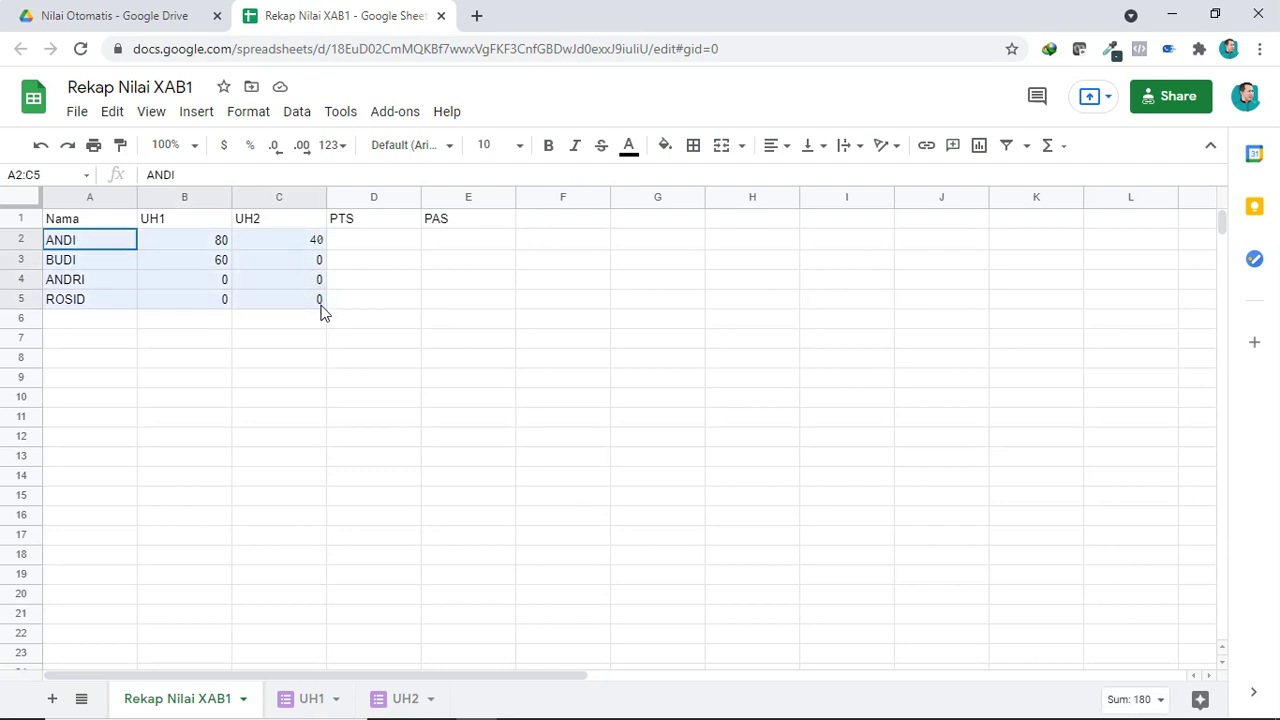
drag(62, 224, 454, 334)
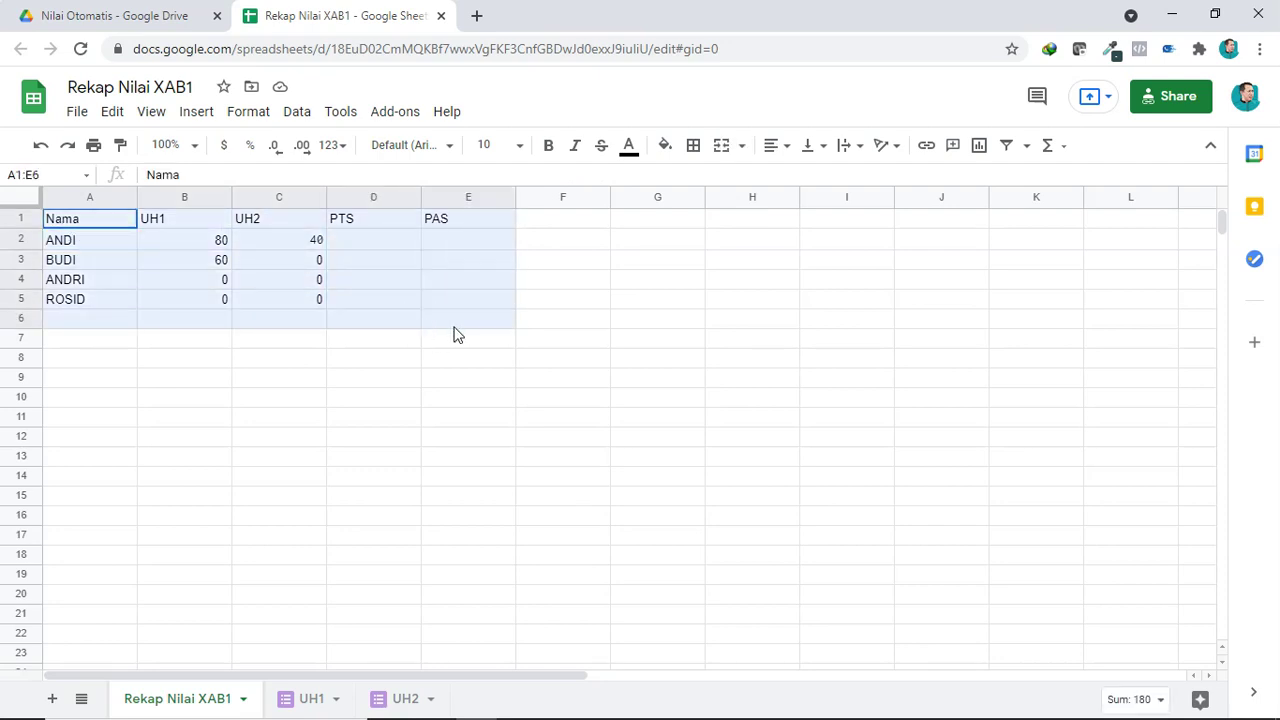
right_click(298, 245)
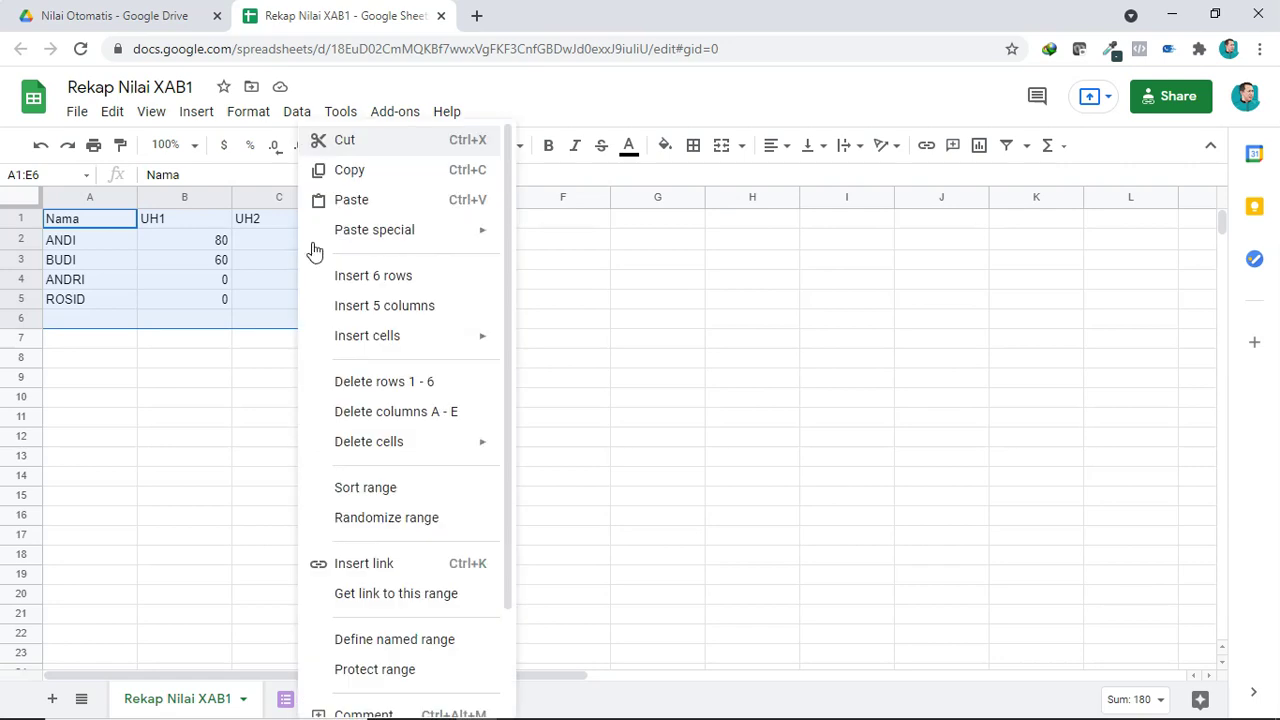
click(375, 172)
- Switch to the Excel workbook, add a new sheet and paste the copied table at A1 with its source formatting
mouse_move(480, 705)
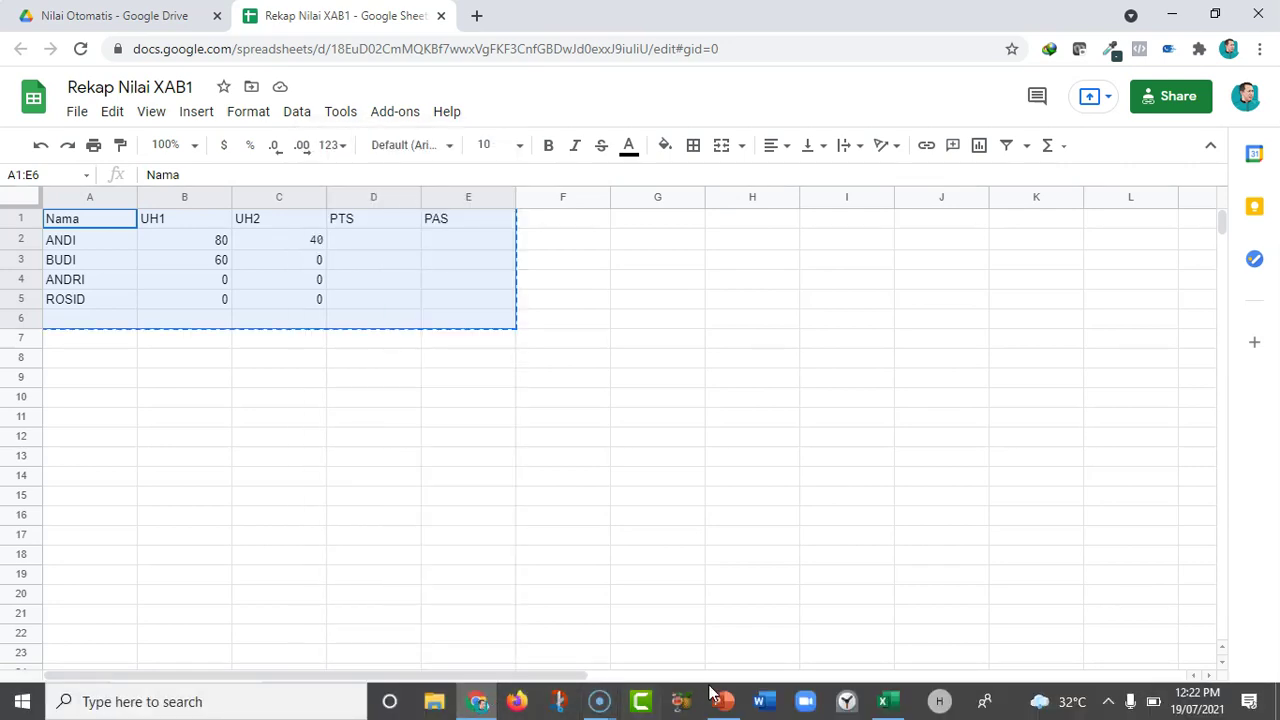
click(883, 701)
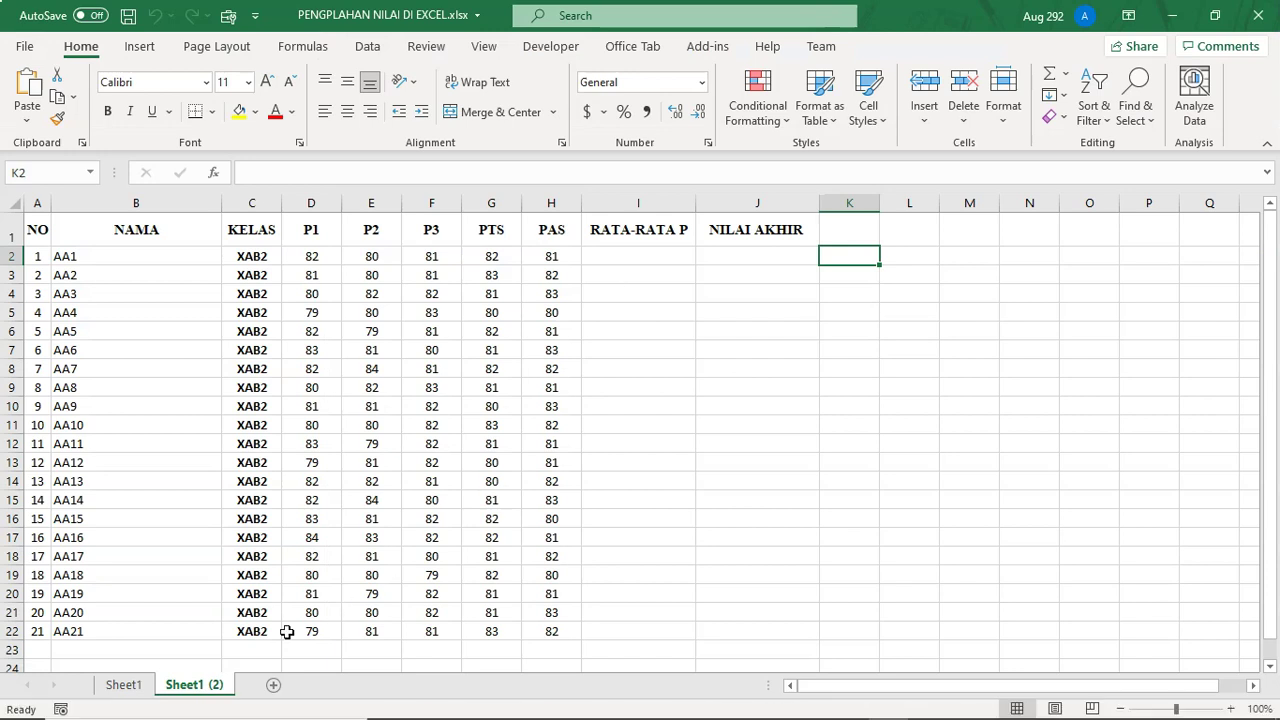
click(273, 685)
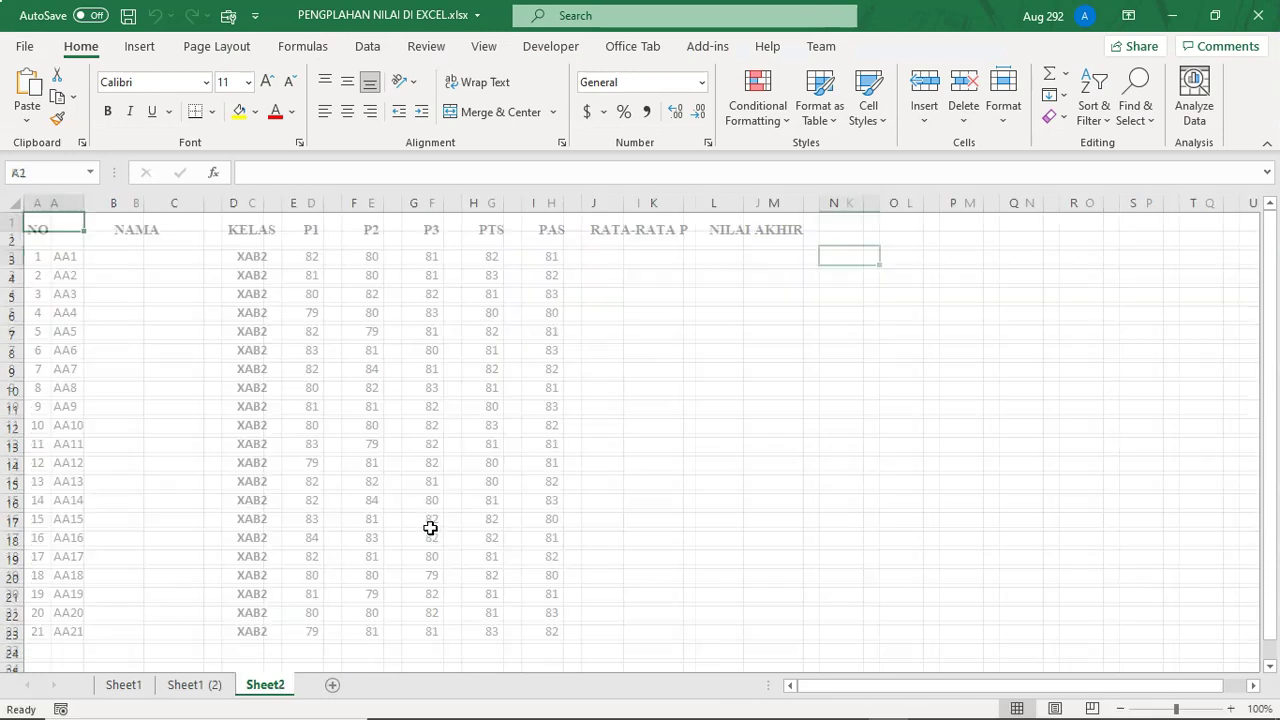
right_click(46, 222)
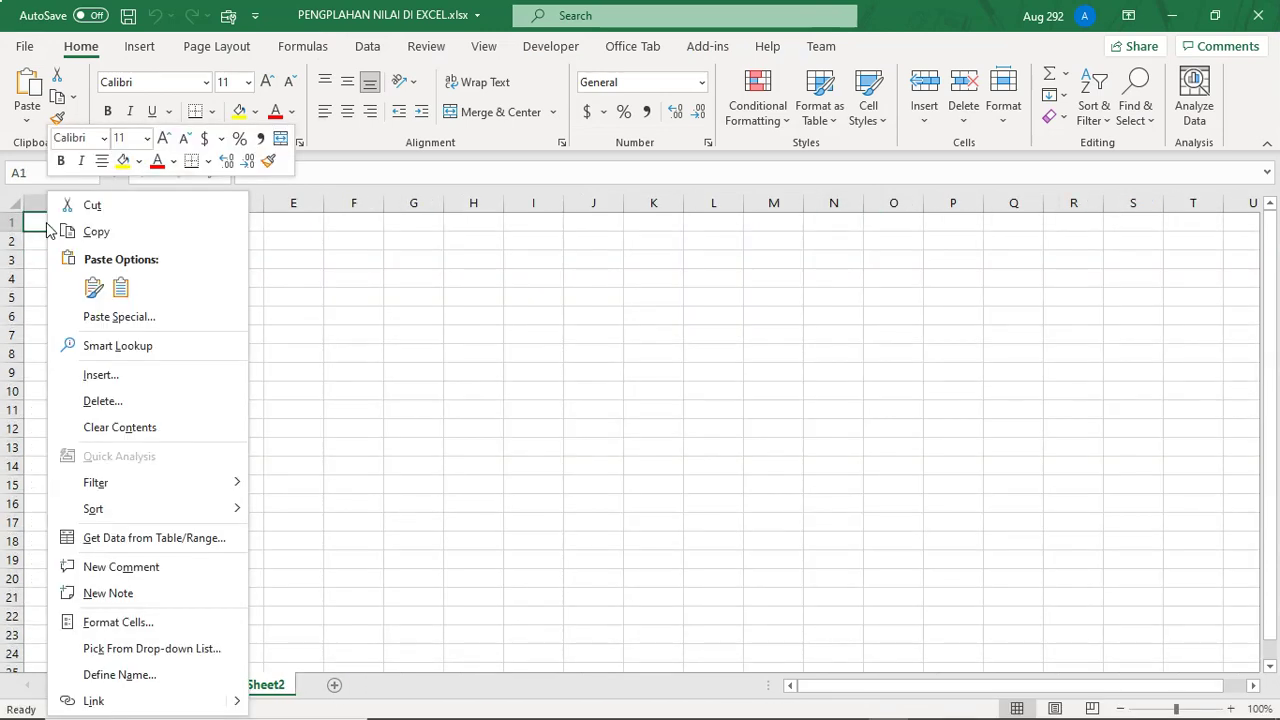
click(94, 289)
click(156, 363)
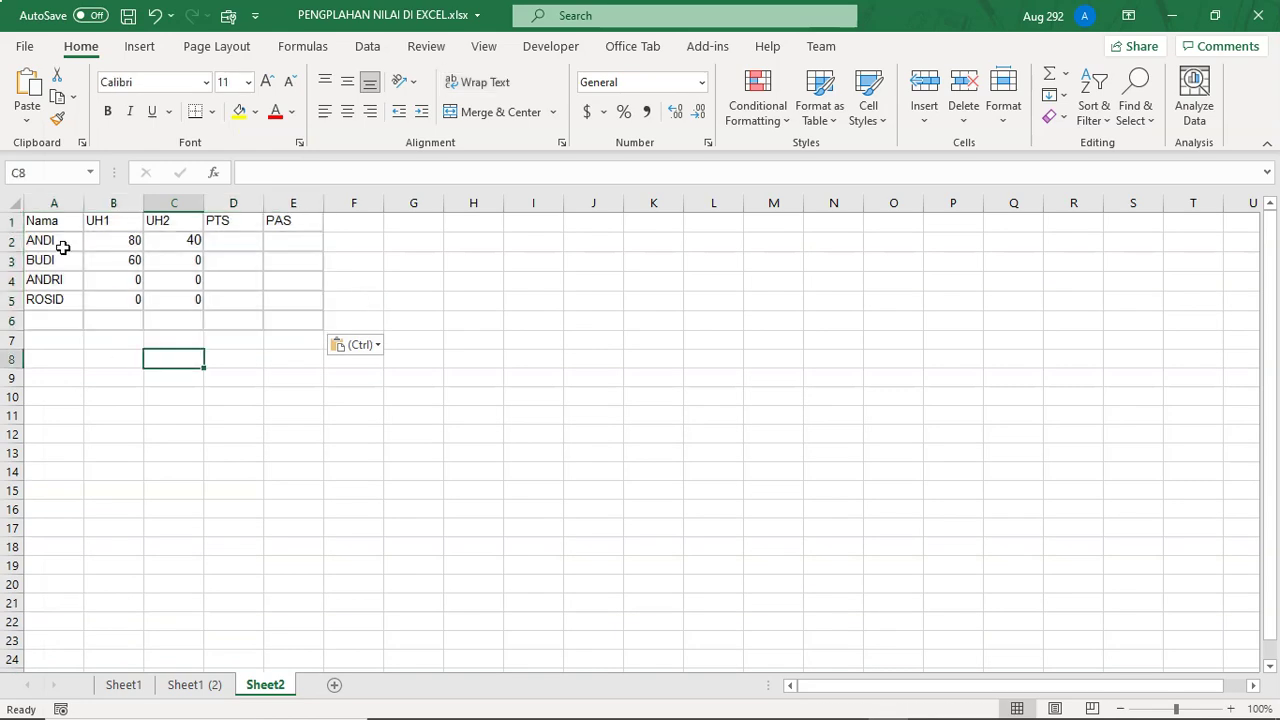
- Make the header row A1:E1 taller and format its headings as bold, horizontally centered and middle-aligned
drag(11, 230, 303, 234)
key(ctrl+v)
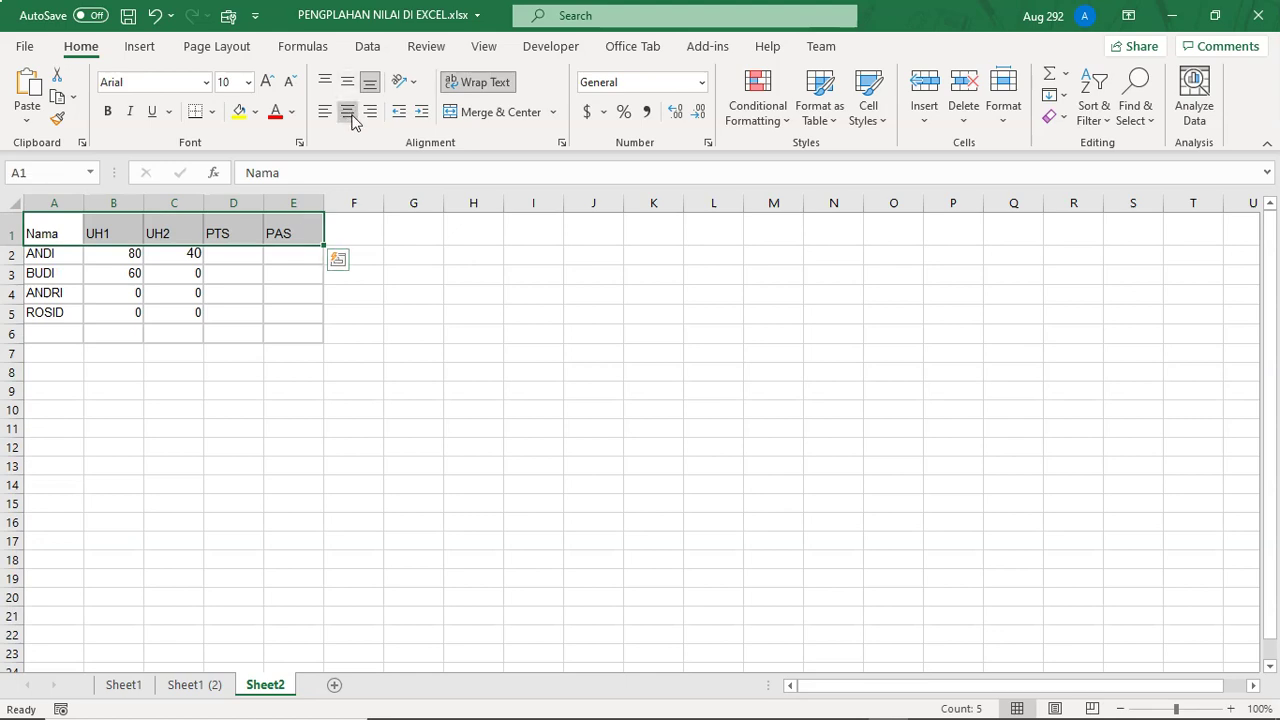
click(347, 111)
click(107, 111)
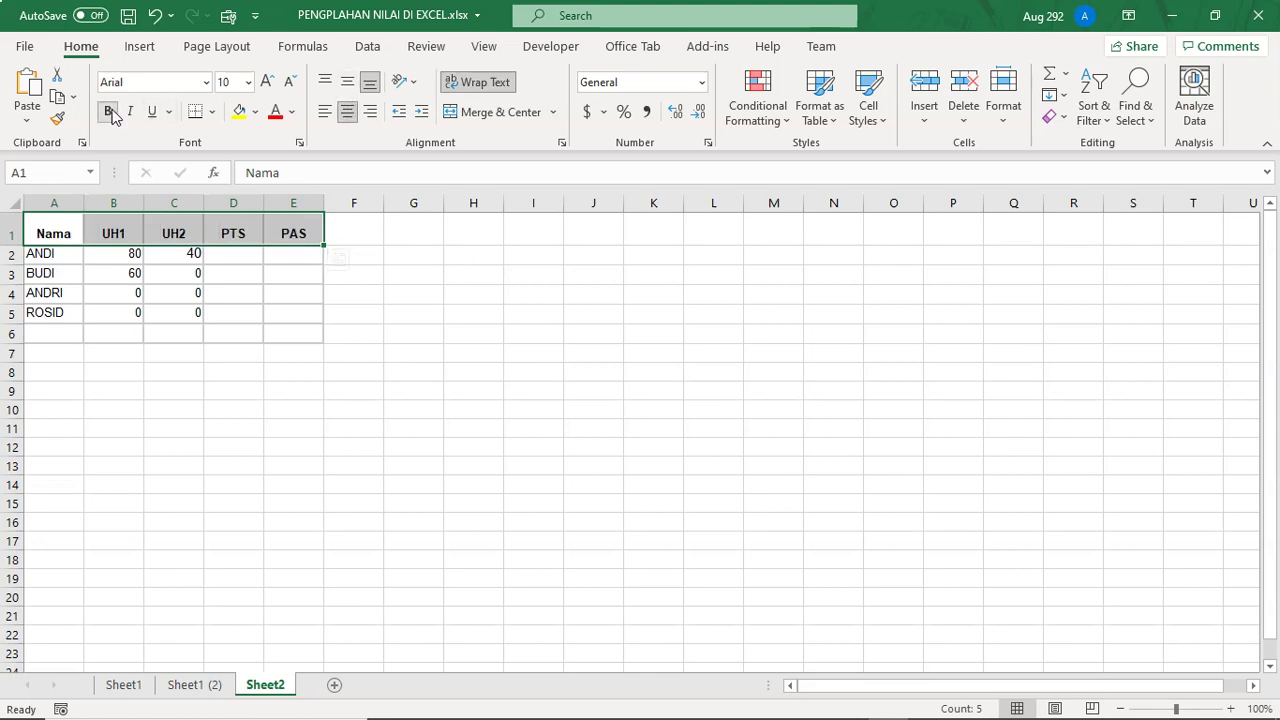
click(347, 81)
click(413, 334)
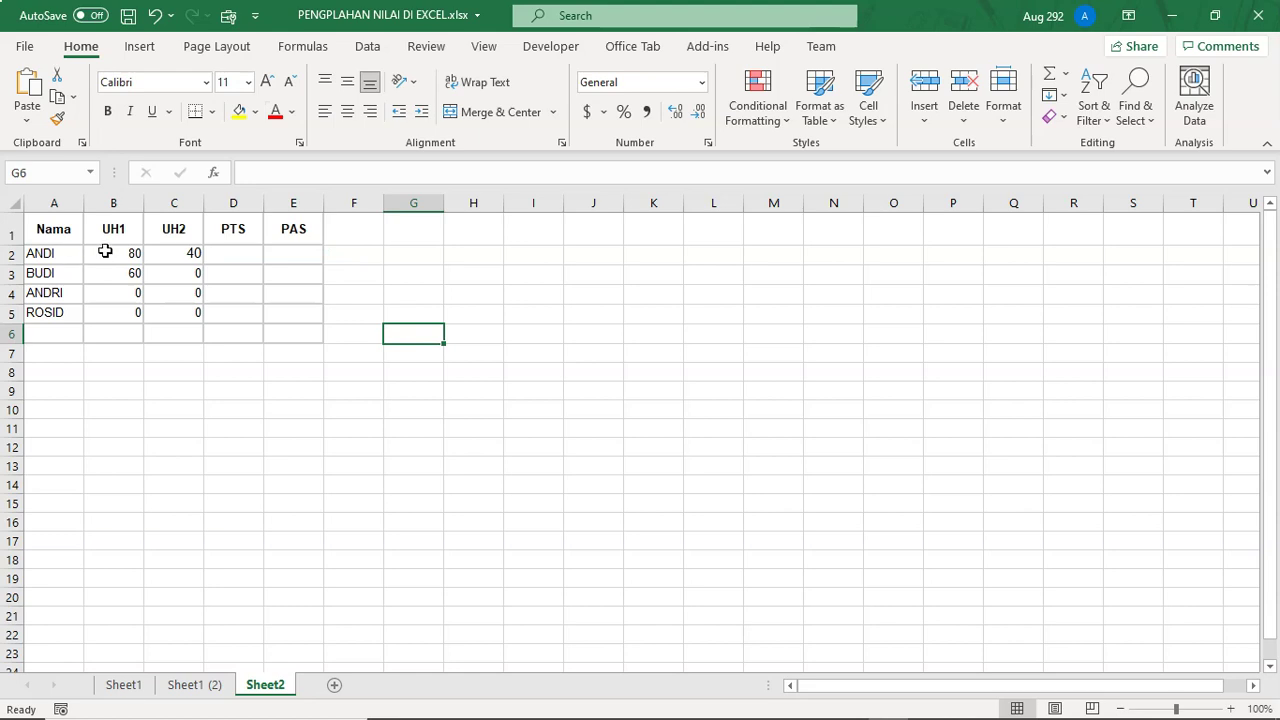
- Center the UH1 and UH2 scores in B2:C5 both horizontally and vertically
drag(115, 249, 108, 317)
key(ctrl+v)
click(347, 111)
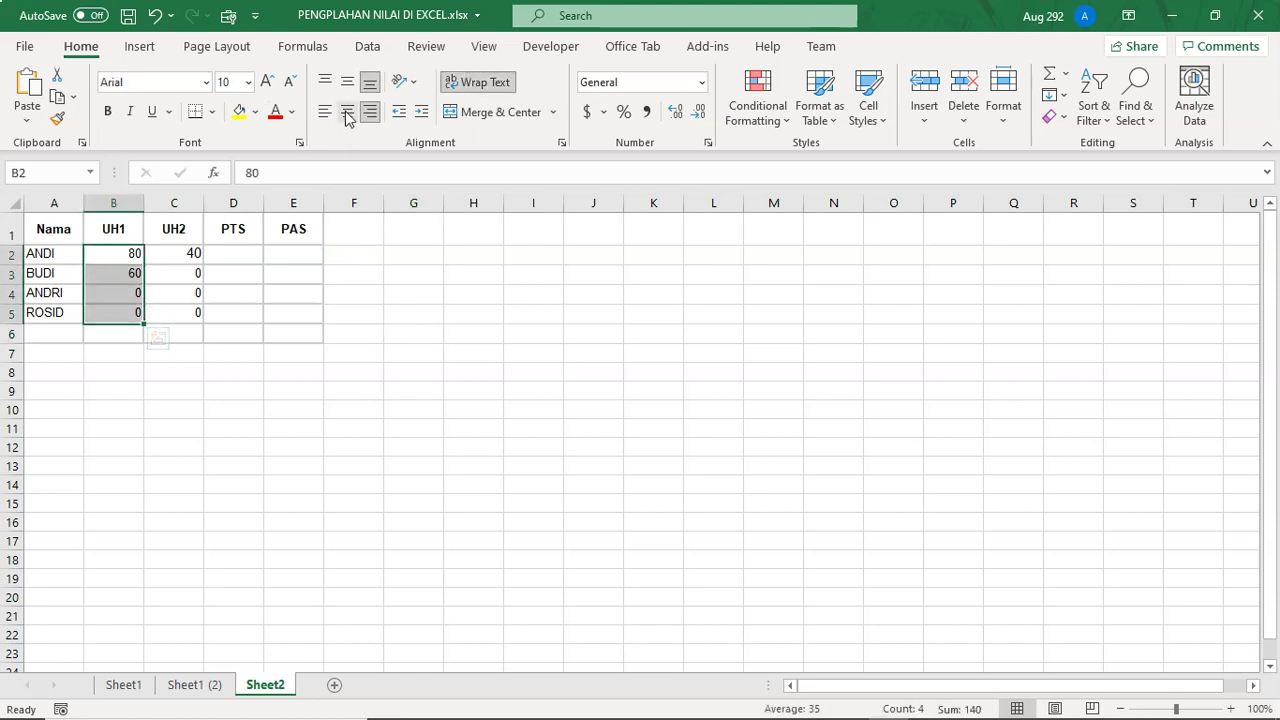
drag(180, 251, 177, 318)
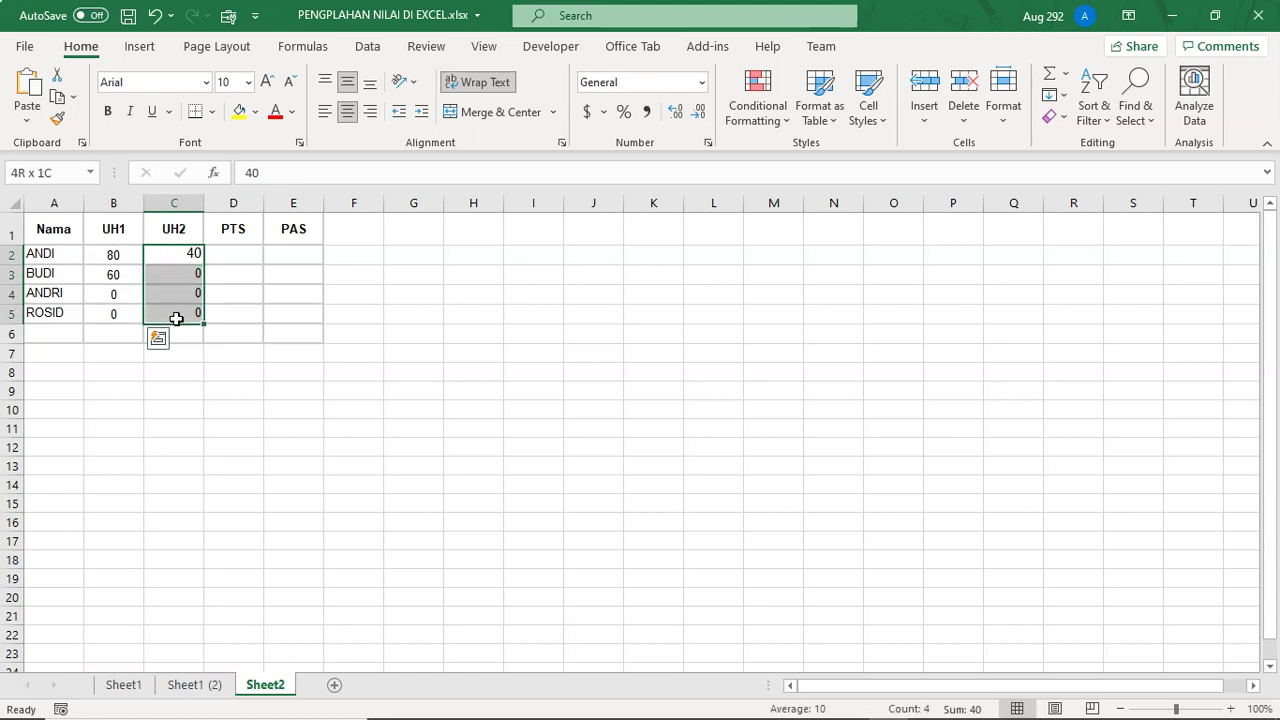
key(ctrl+v)
click(347, 111)
click(347, 81)
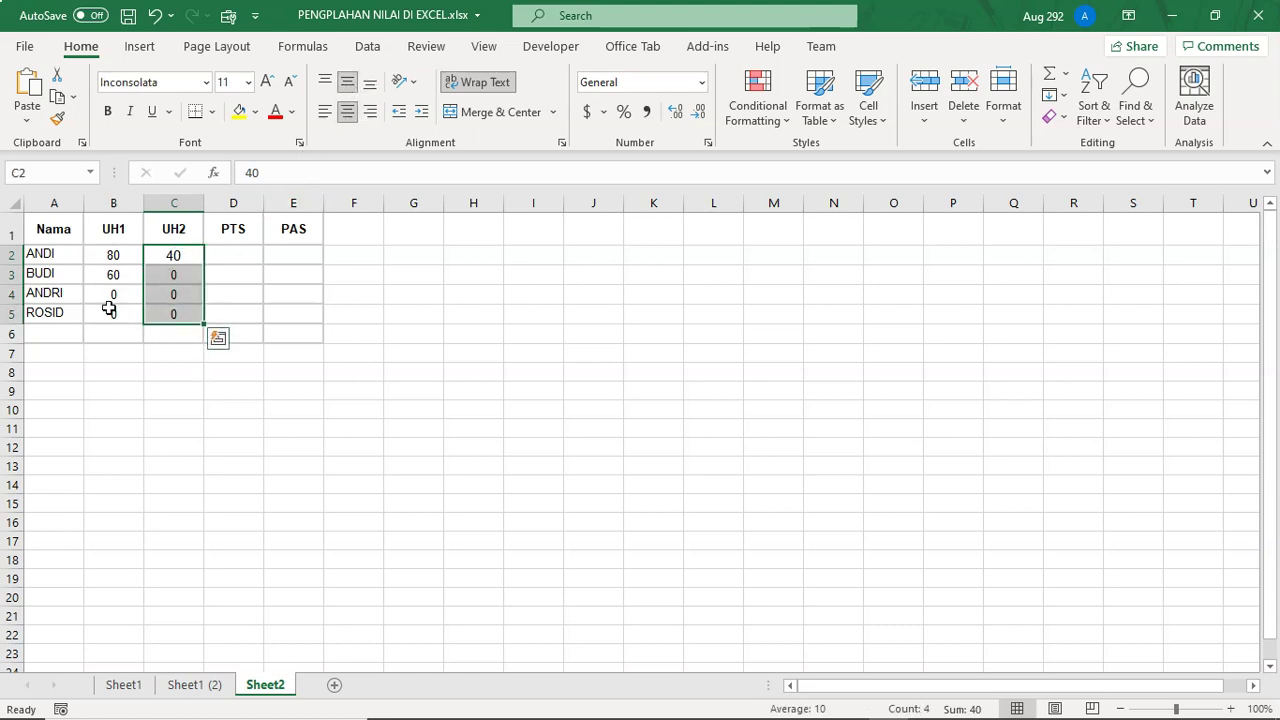
click(326, 389)
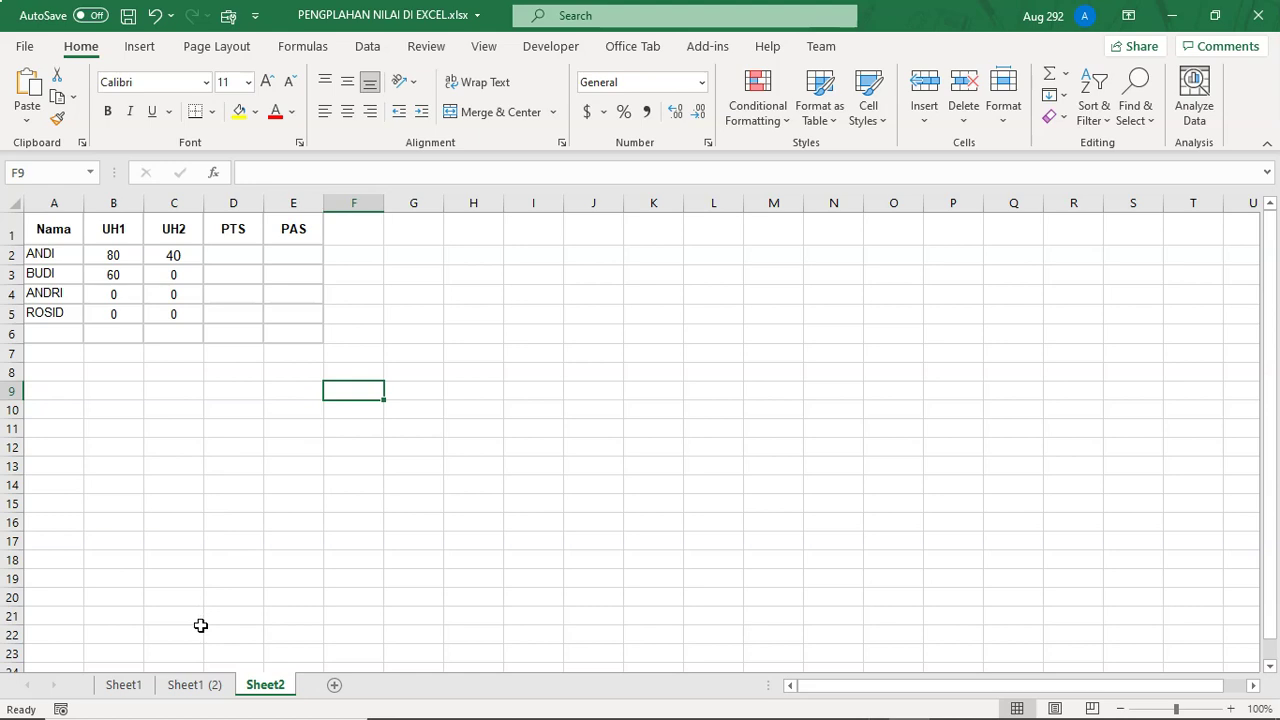
- Insert three blank rows above the header row on Sheet1 (2)
click(196, 685)
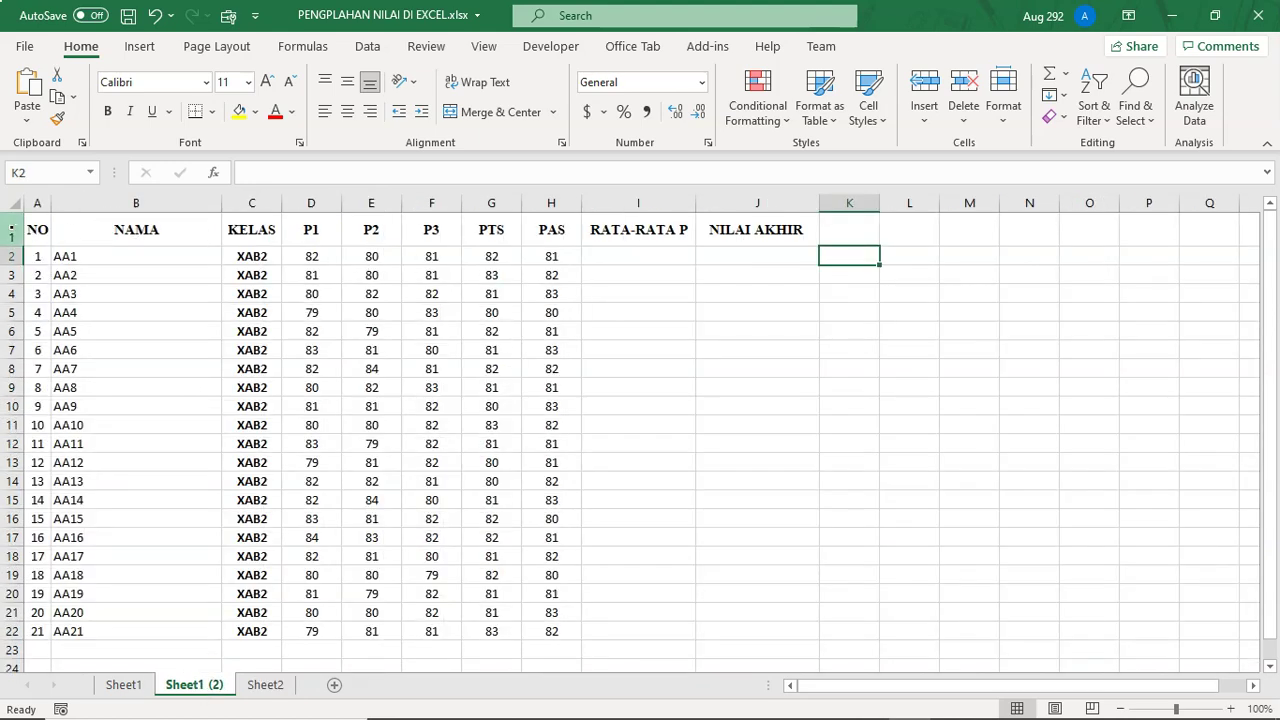
right_click(12, 230)
click(54, 382)
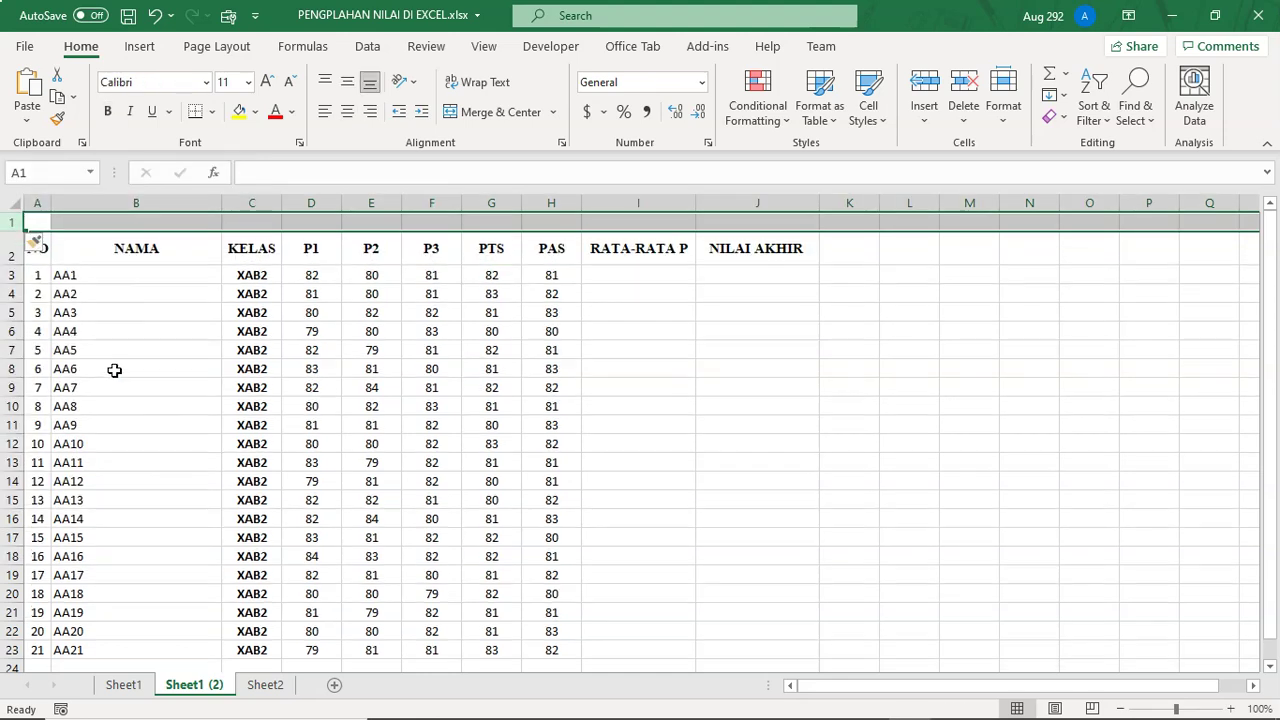
right_click(12, 222)
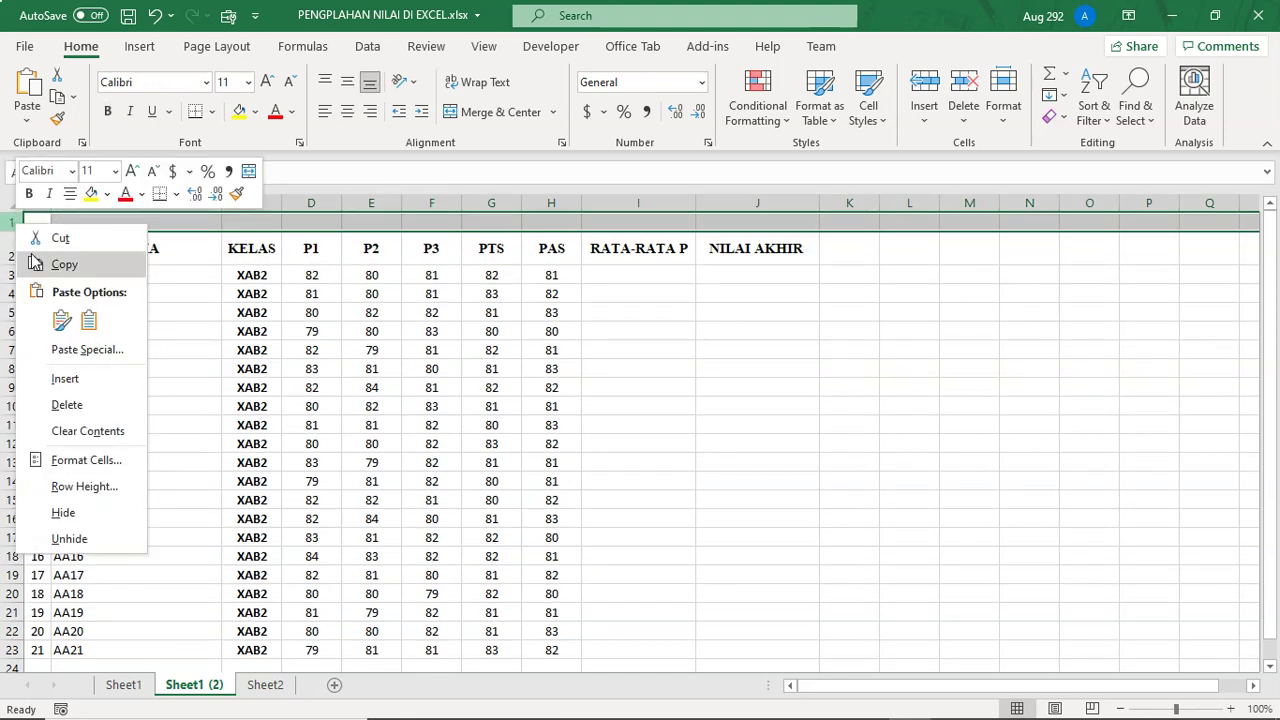
click(54, 380)
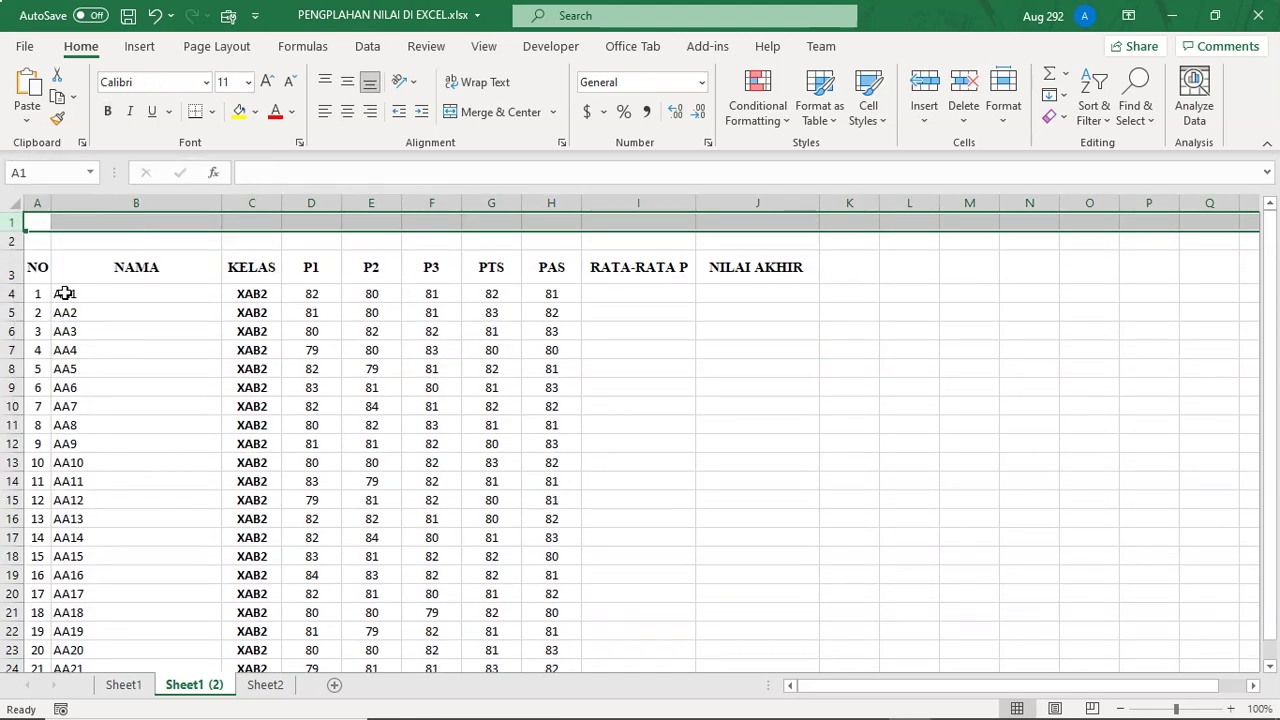
right_click(12, 226)
click(94, 376)
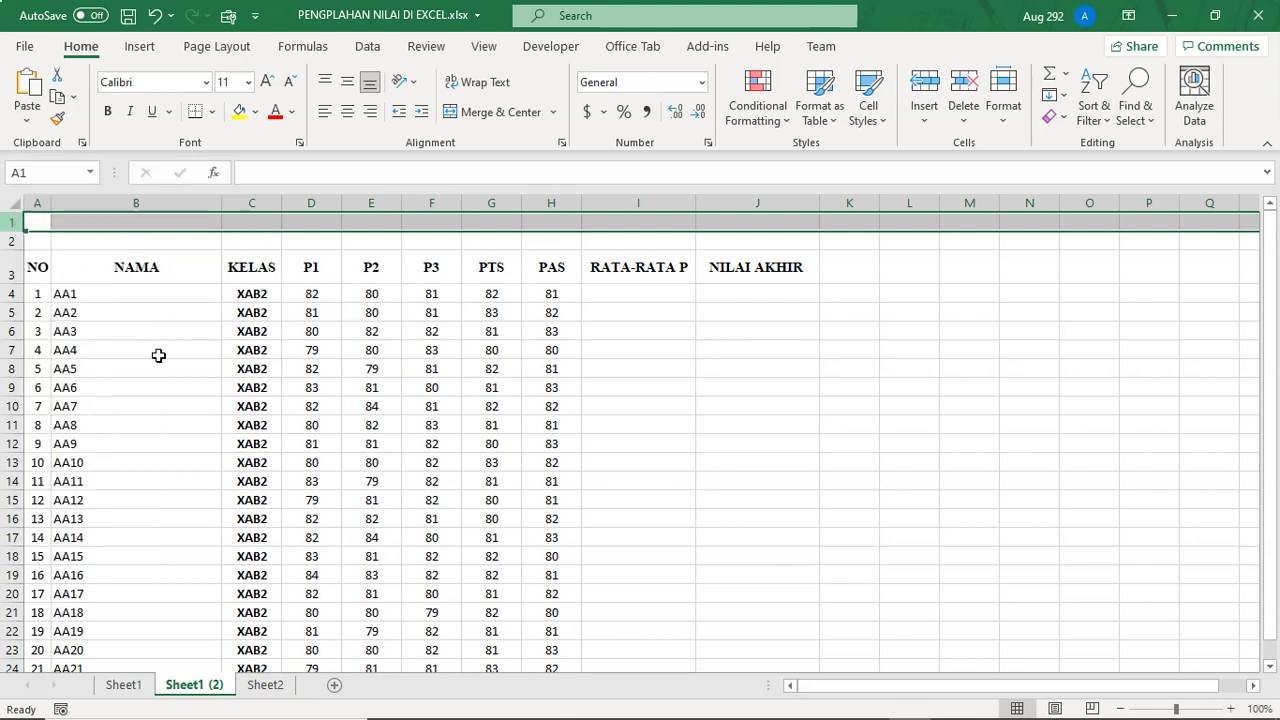
click(338, 240)
- Merge and center A2:J2 and enter the title "REKAP NILAI AKHIR MAPEL KIMIA KELAS XAB2"
drag(40, 240, 797, 224)
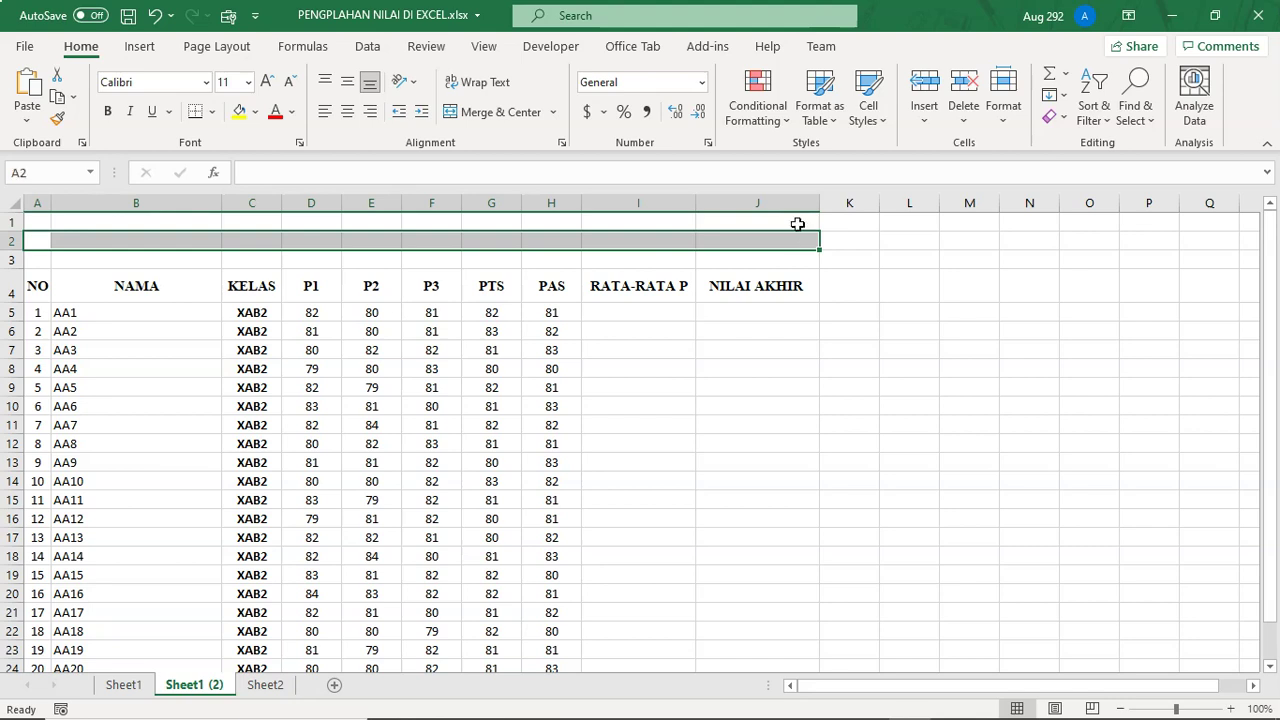
click(492, 118)
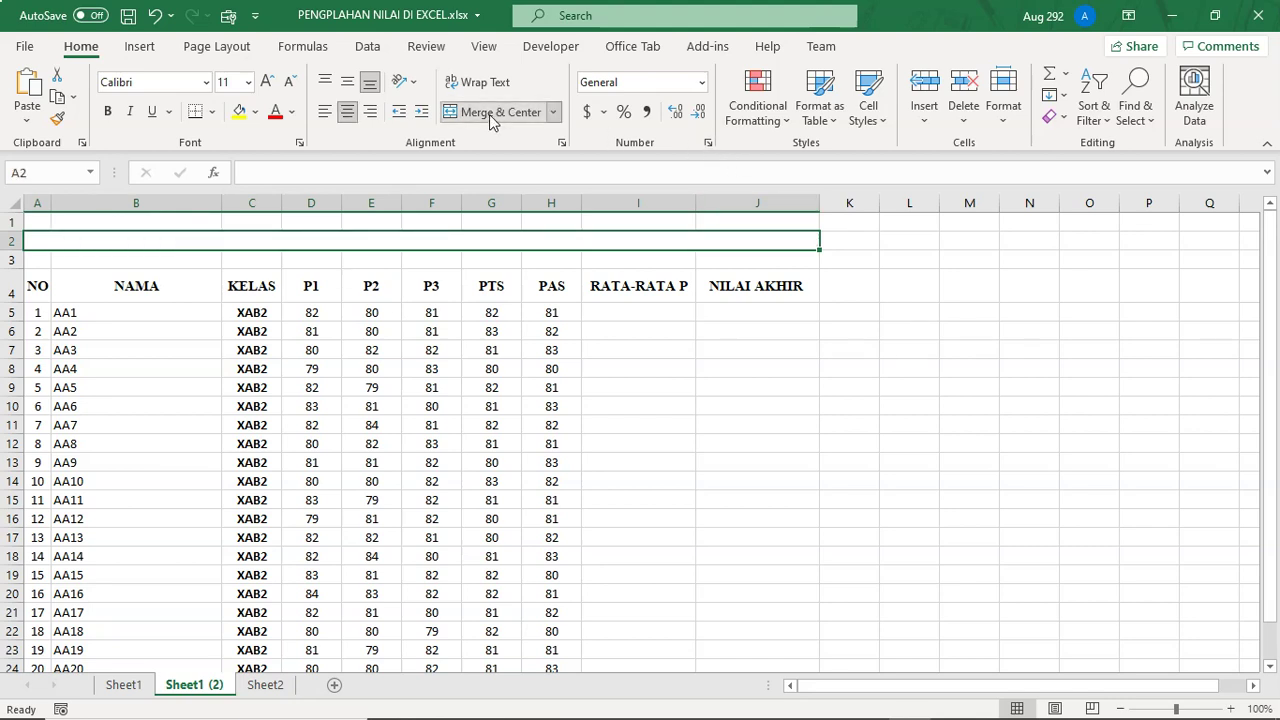
text(R)
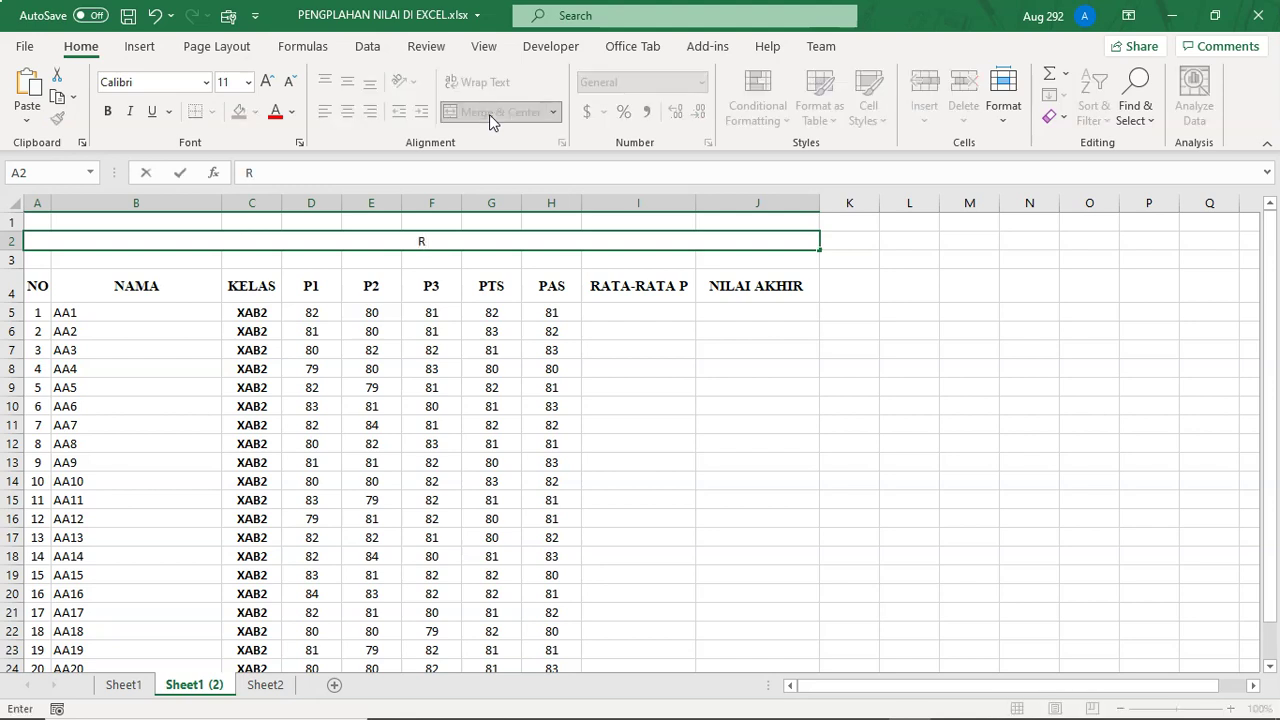
text(EKAP NILAI AKHIR)
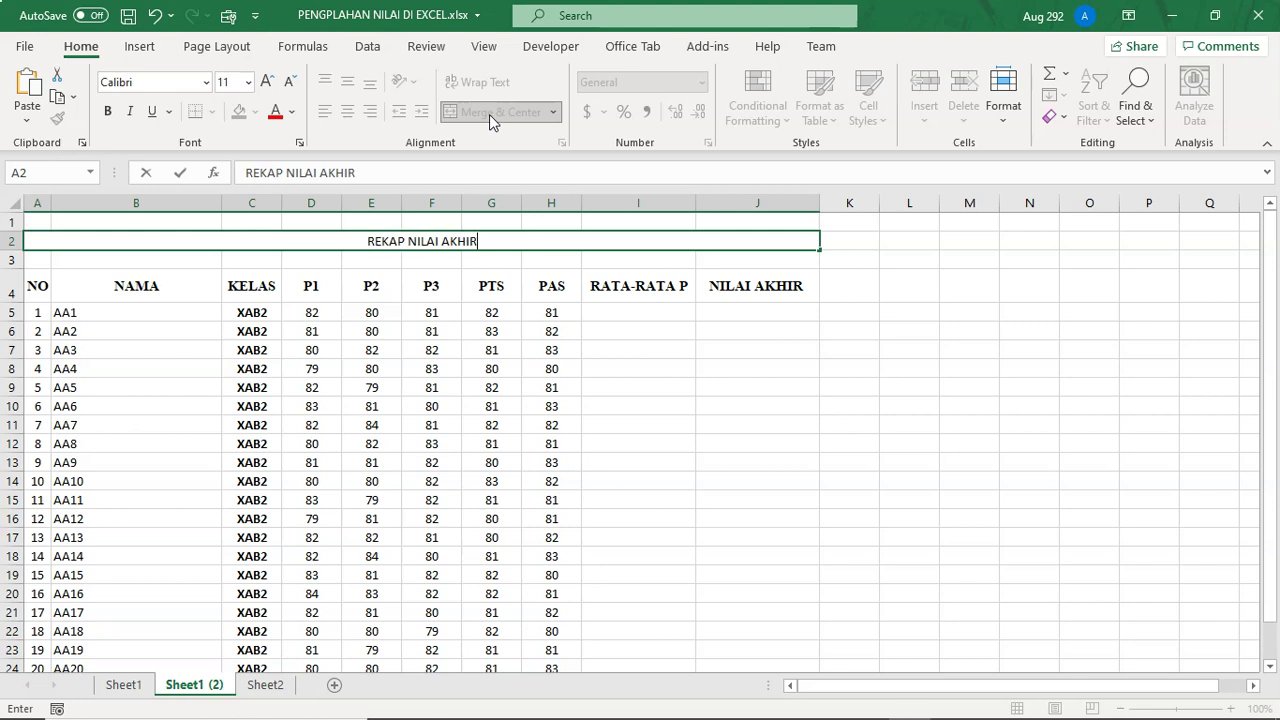
text( MAPEL)
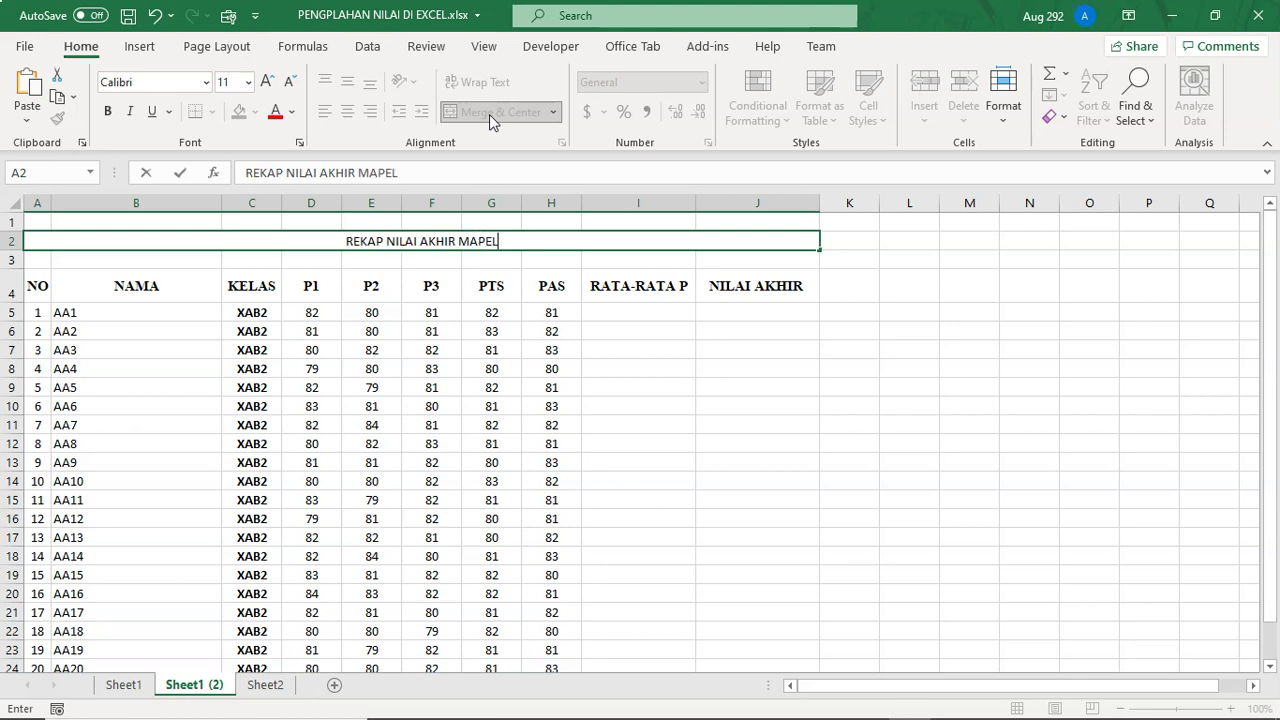
text( KIMIA)
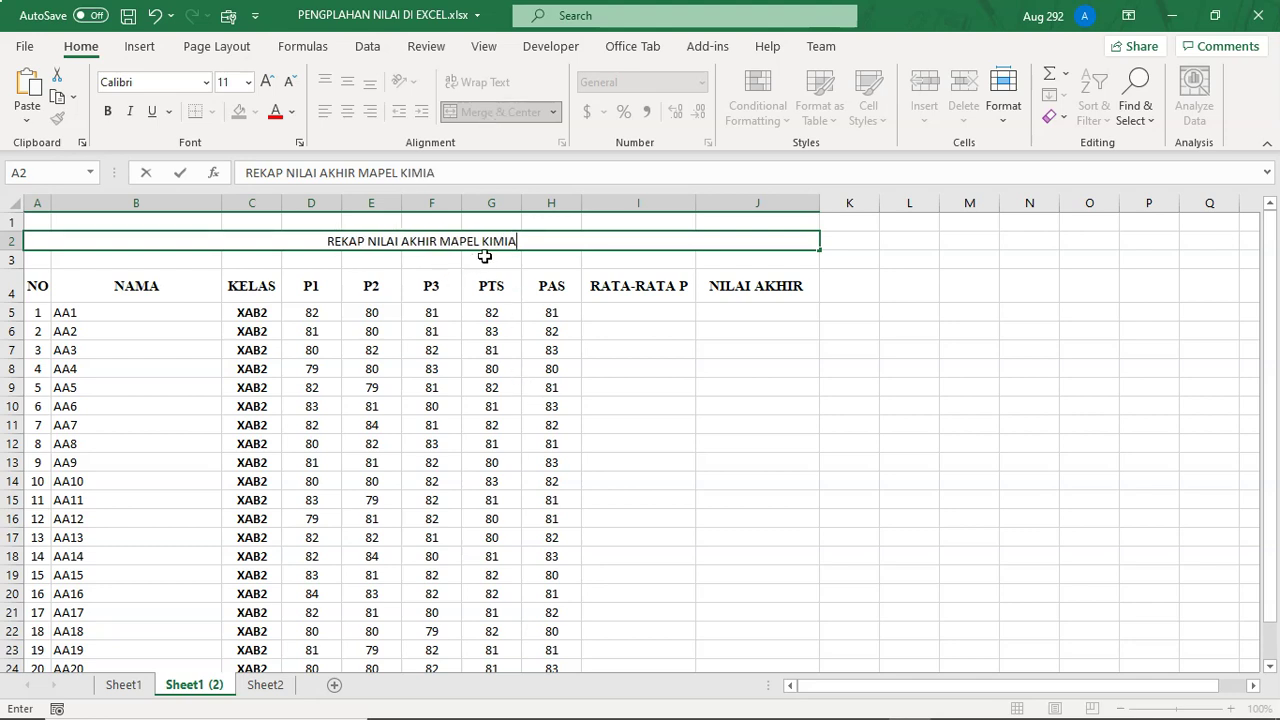
text( KELAS)
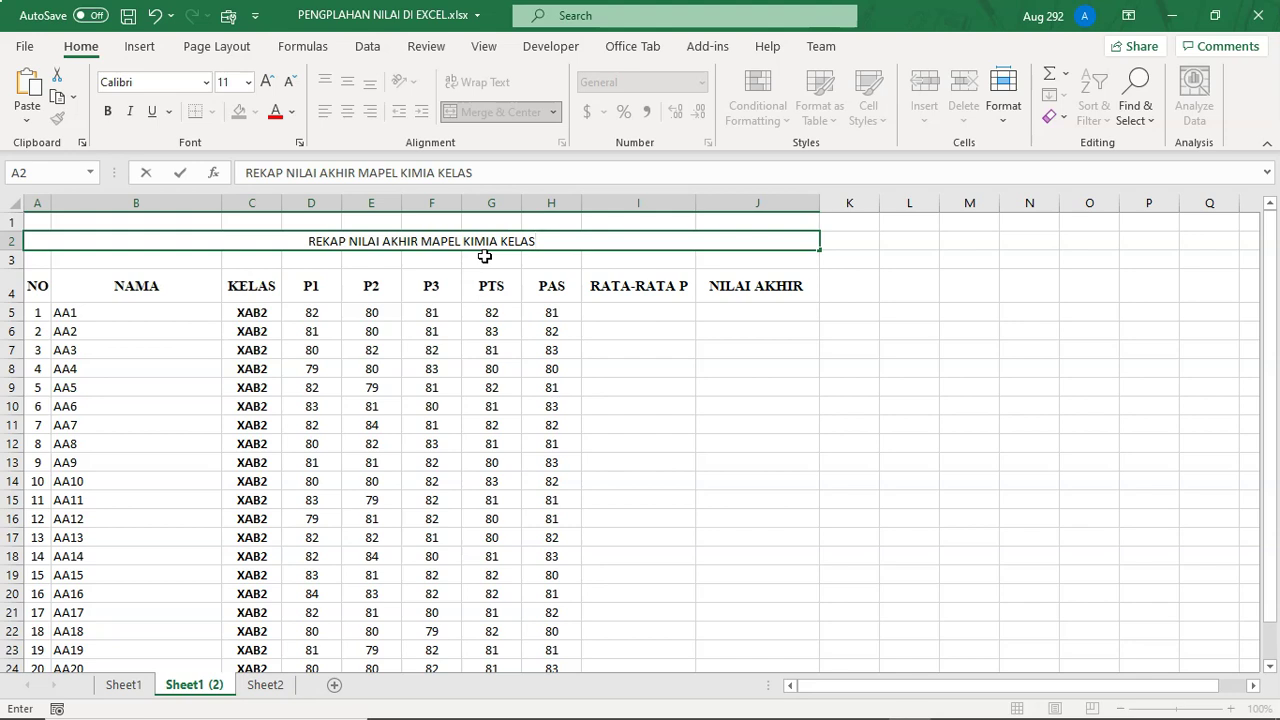
text( XAB2)
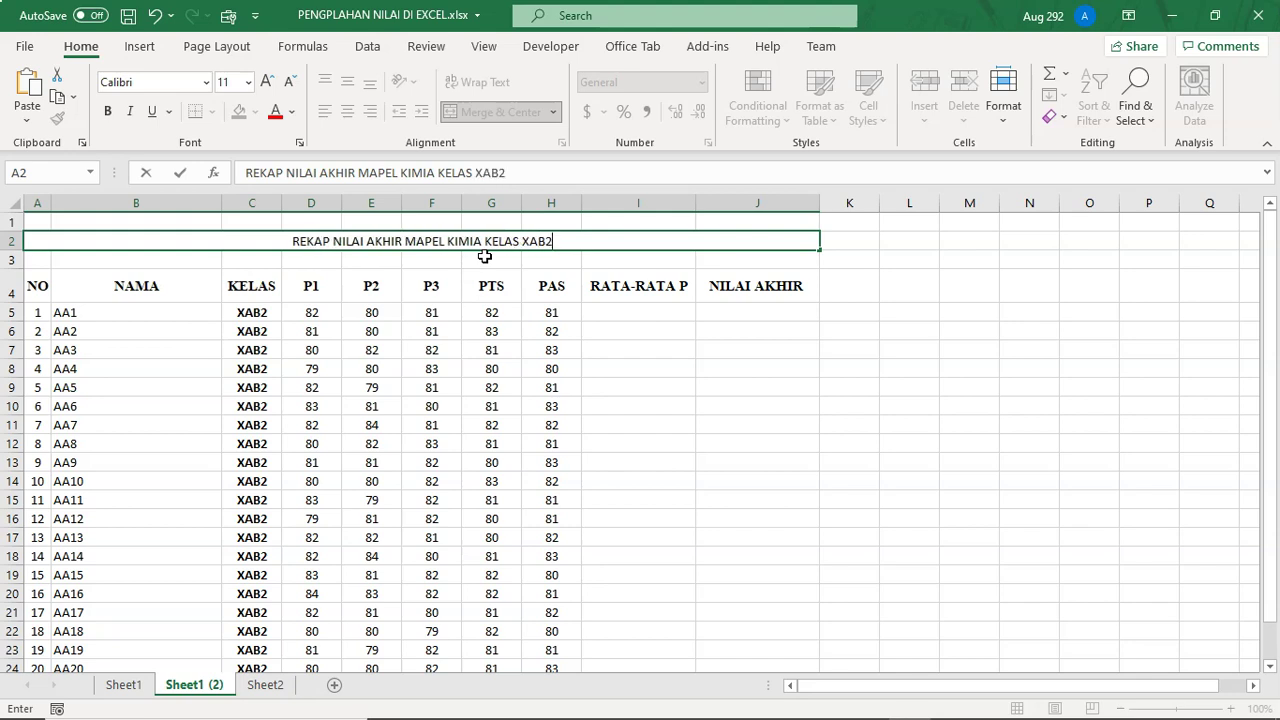
click(561, 329)
- Format the title in row 2 as bold Times New Roman at size 18
click(340, 240)
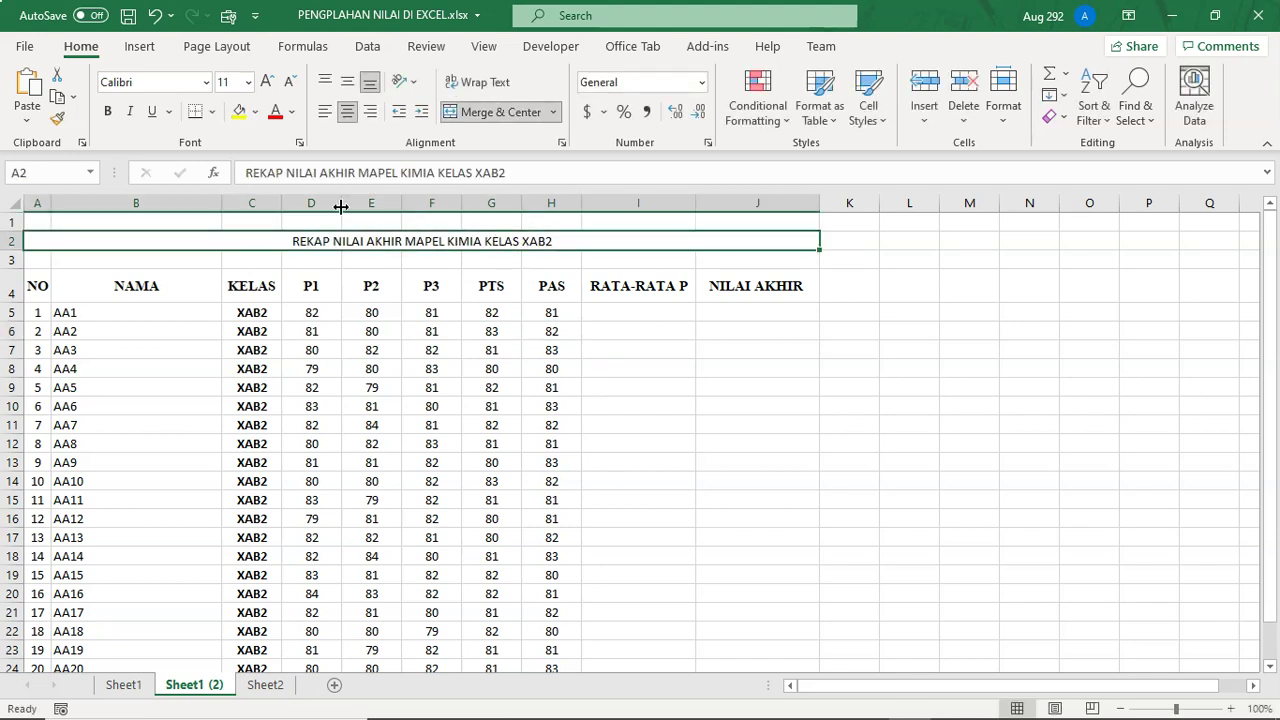
click(184, 82)
text(Times New Roman)
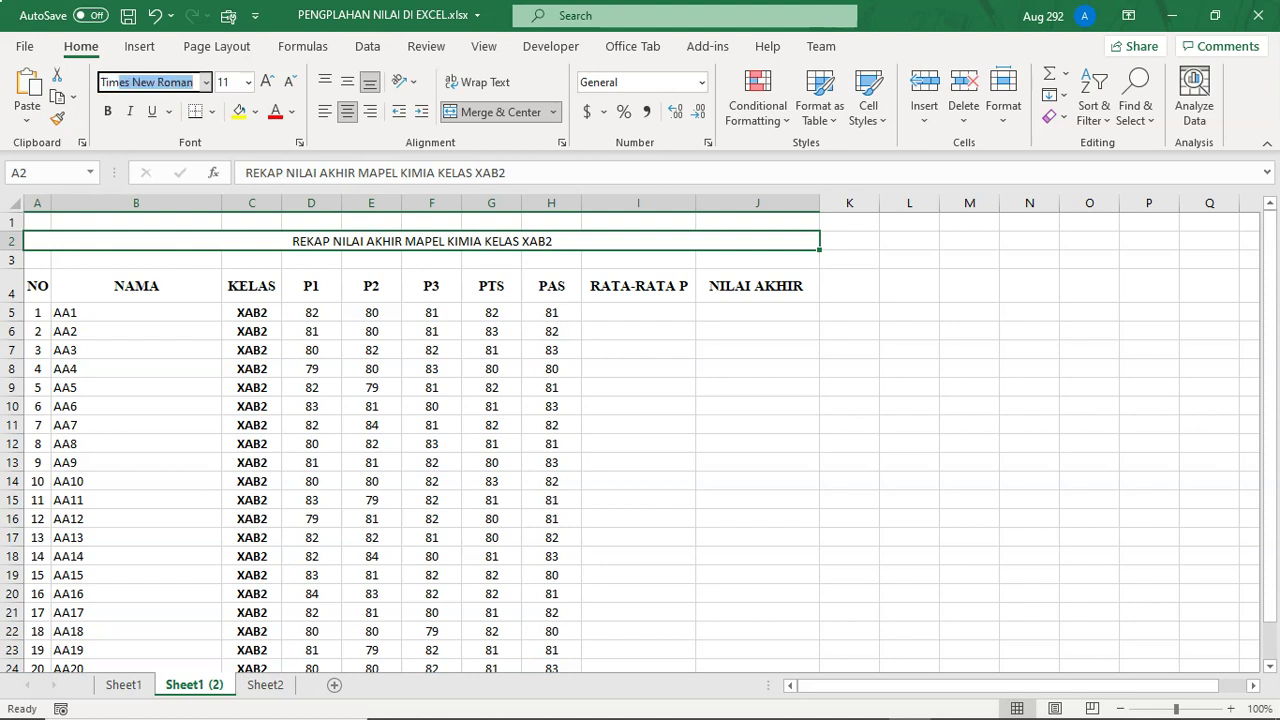
key(Return)
click(107, 111)
click(265, 82)
click(265, 82)
click(265, 82)
click(265, 82)
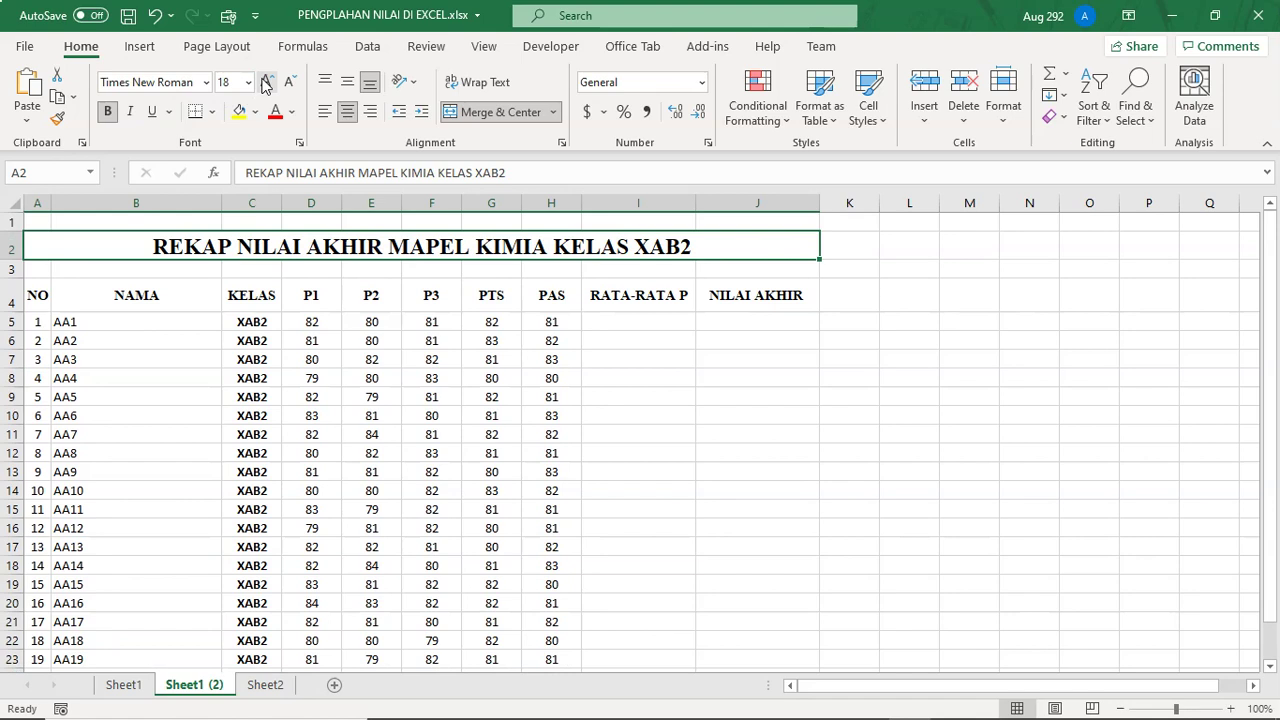
click(625, 400)
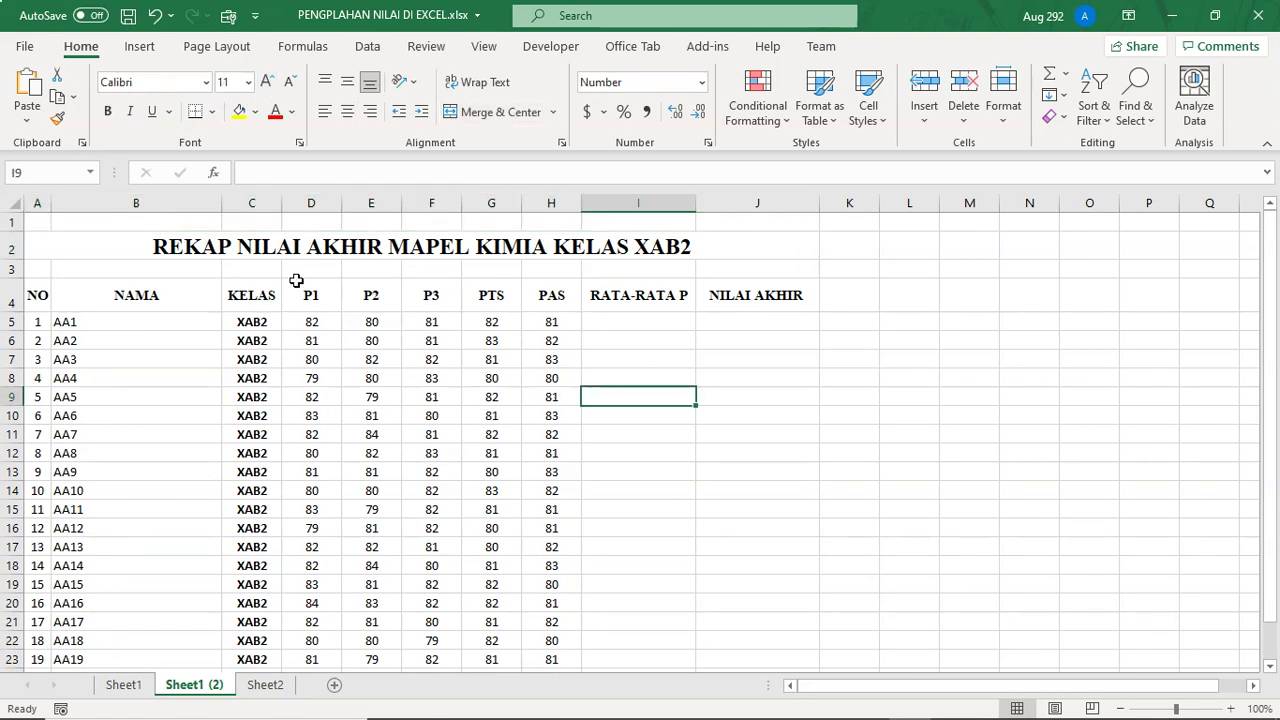
- Delete the empty row 3 between the title and the table header
right_click(12, 269)
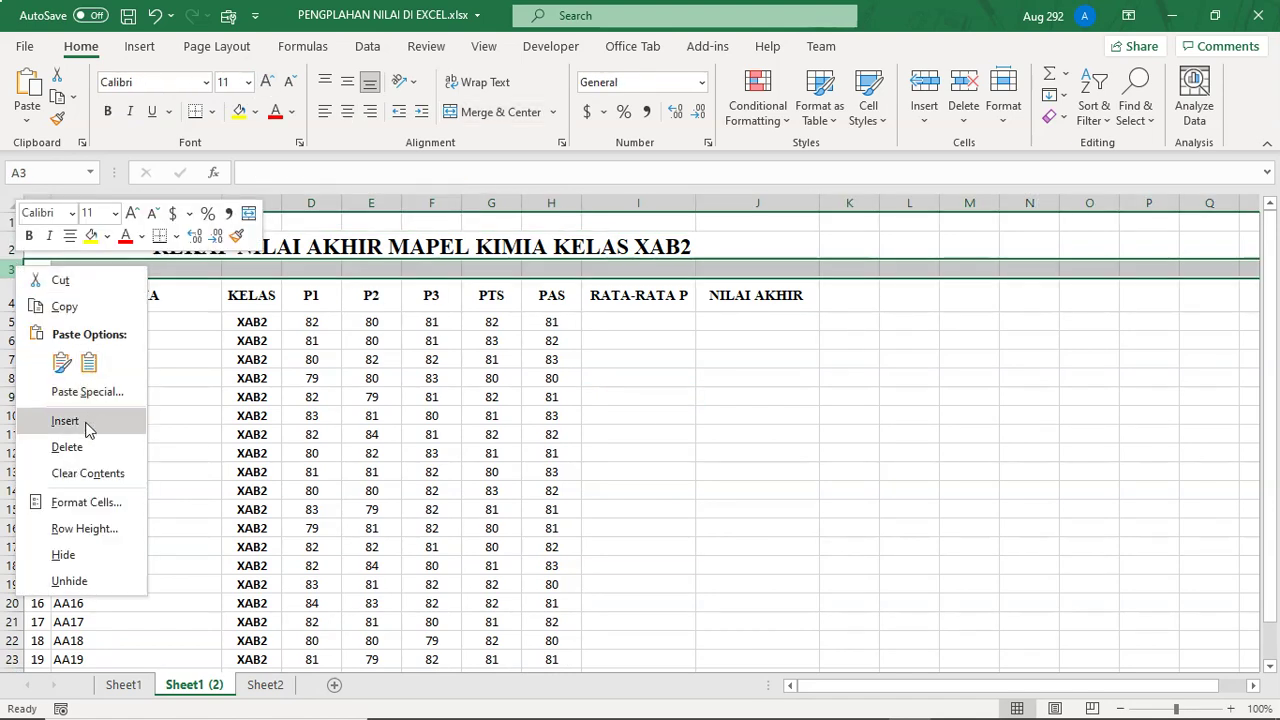
click(68, 447)
click(224, 376)
- Apply all borders to the grade table A3:J24
drag(44, 283, 744, 637)
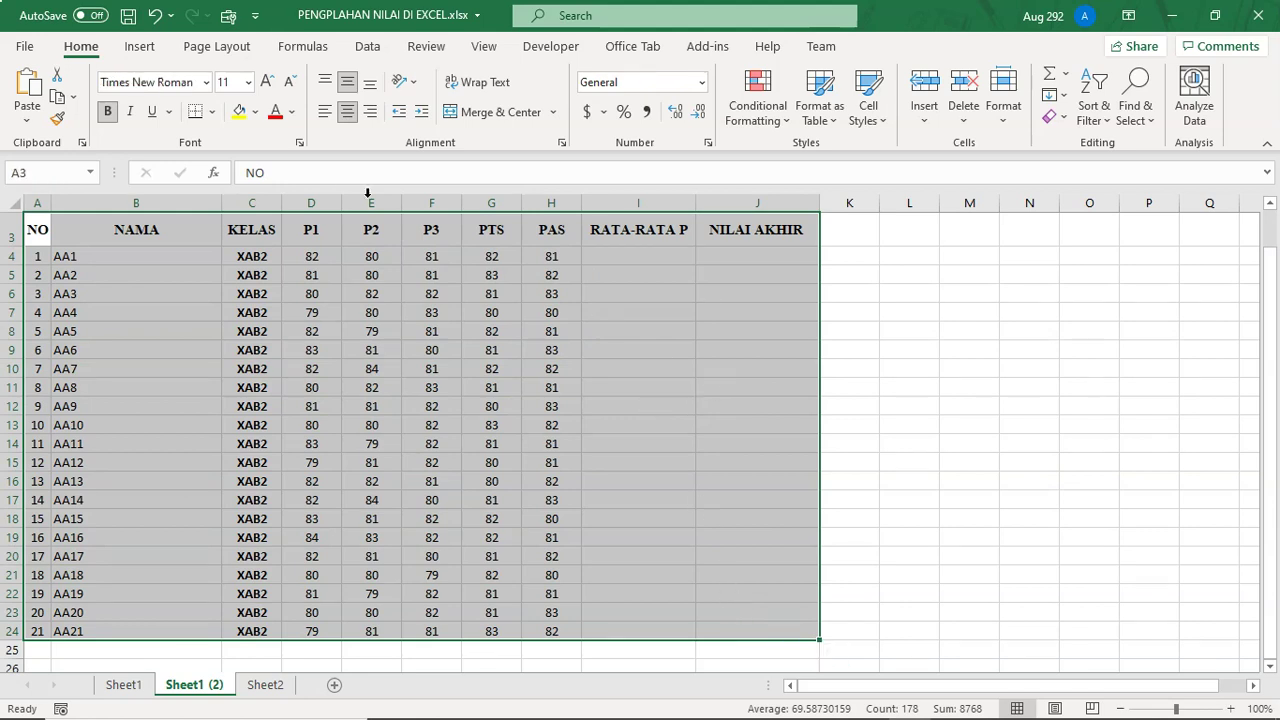
click(210, 113)
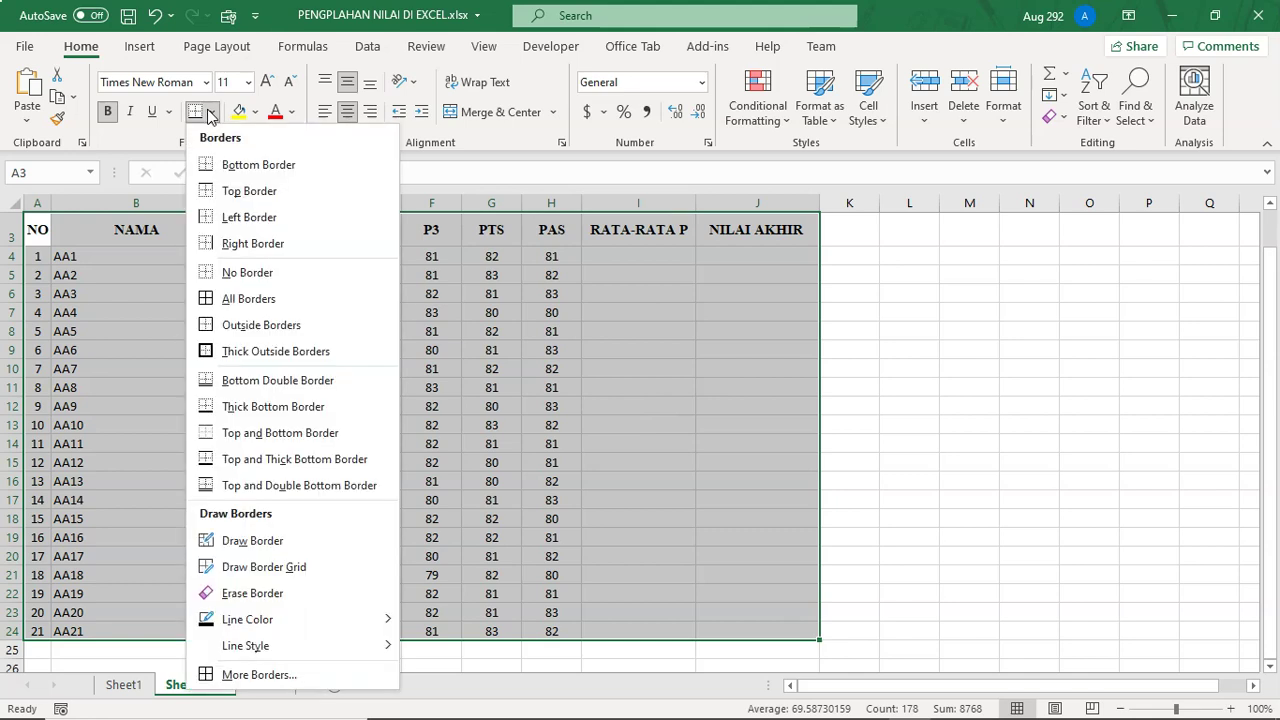
click(240, 299)
click(470, 330)
scroll(440, 310, up, 1)
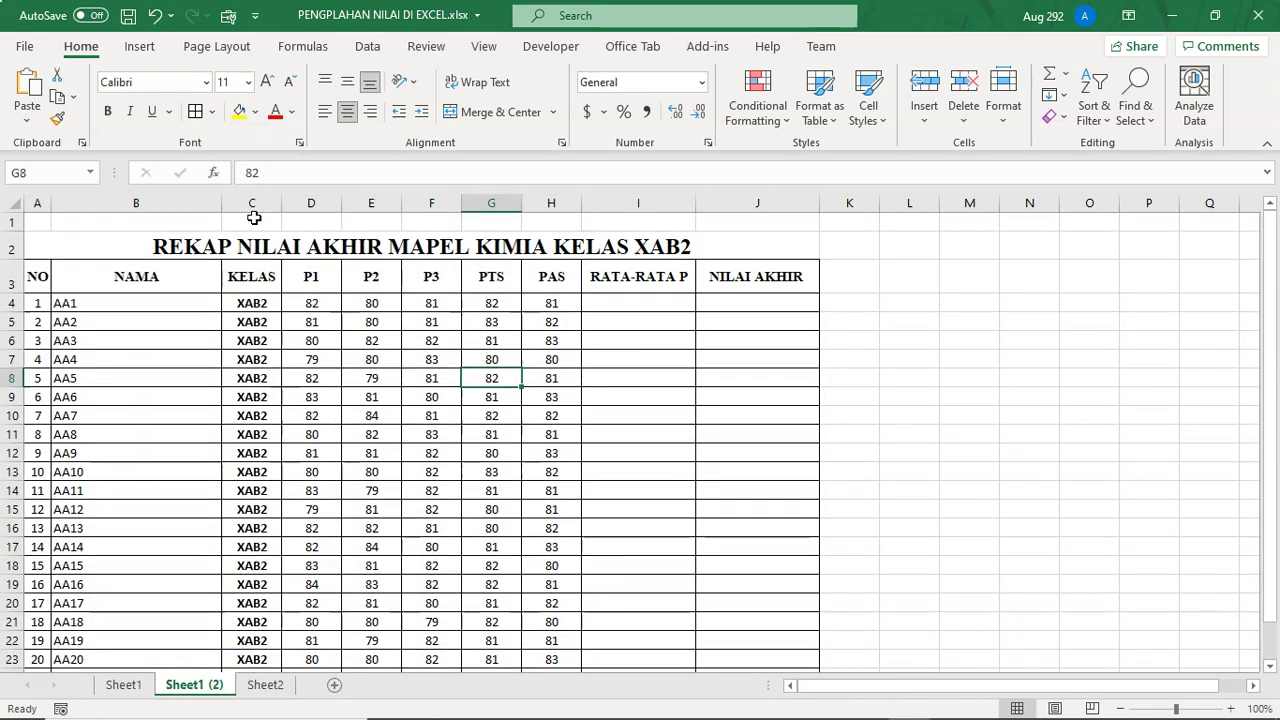
- Delete the empty row 1 above the title
right_click(14, 222)
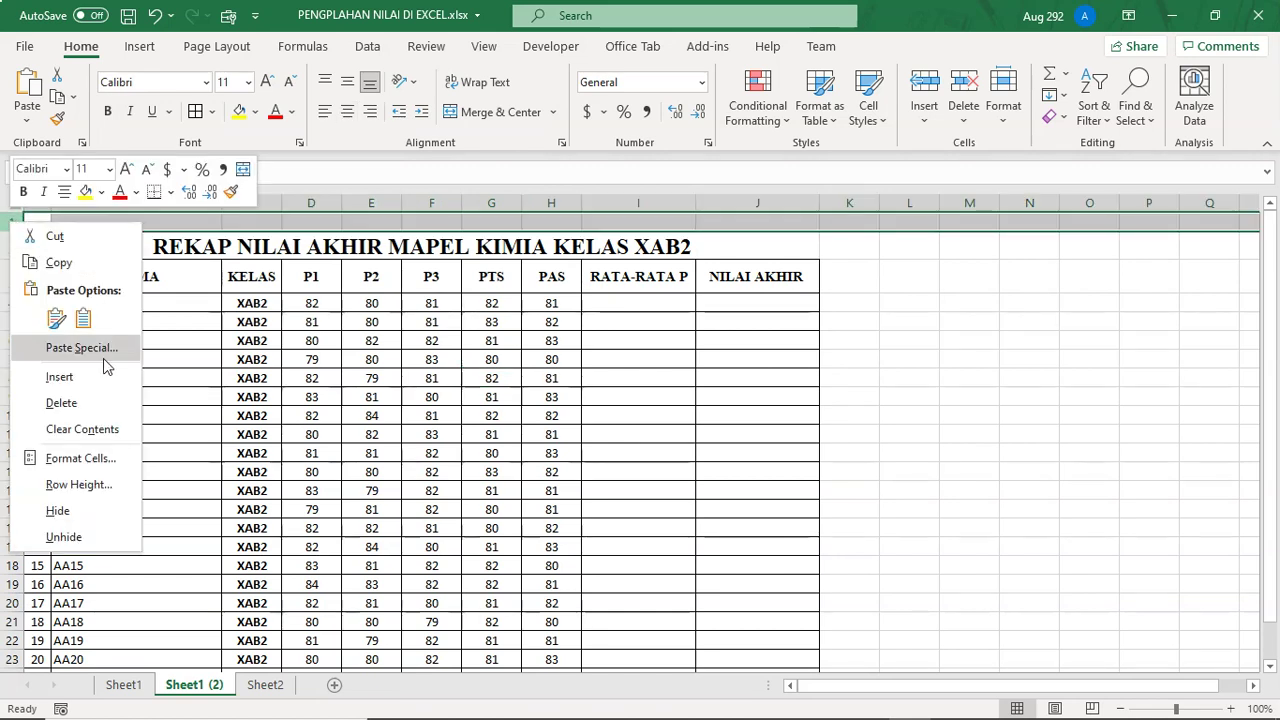
click(61, 403)
click(550, 357)
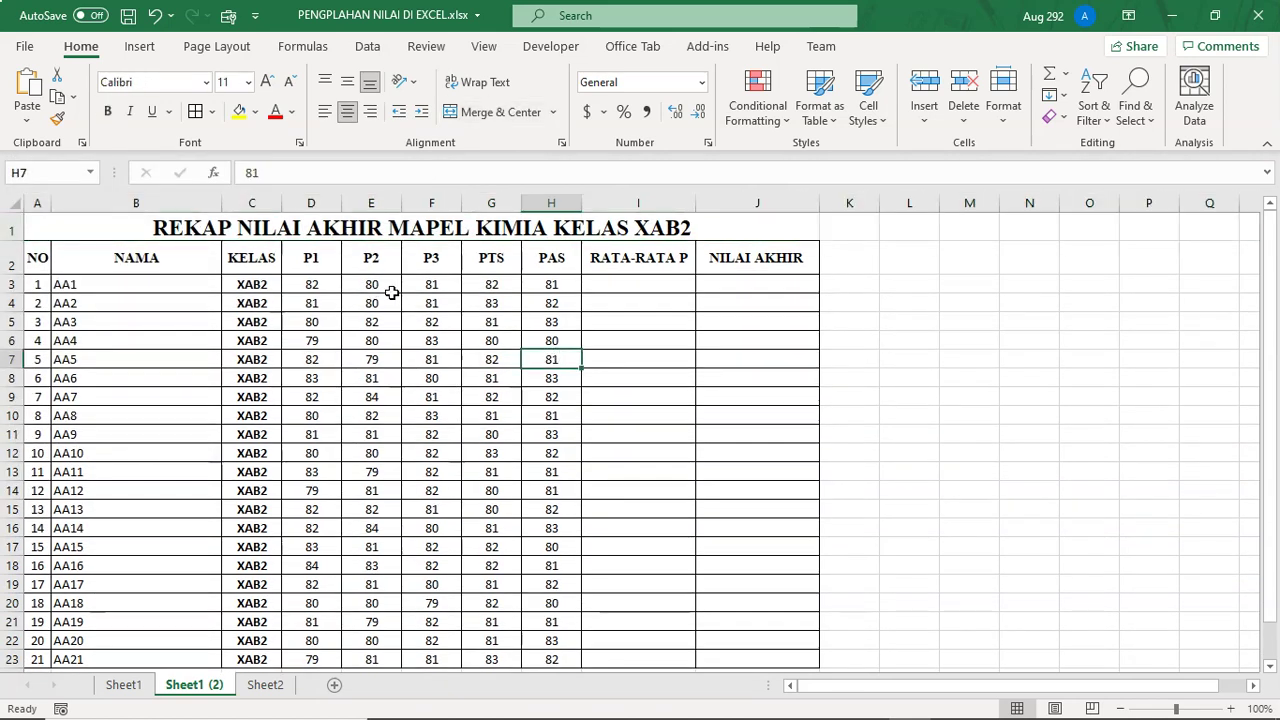
- Enter the formula =AVERAGE(D3:F3) in I3 to average the first student's P1, P2 and P3 scores
click(638, 283)
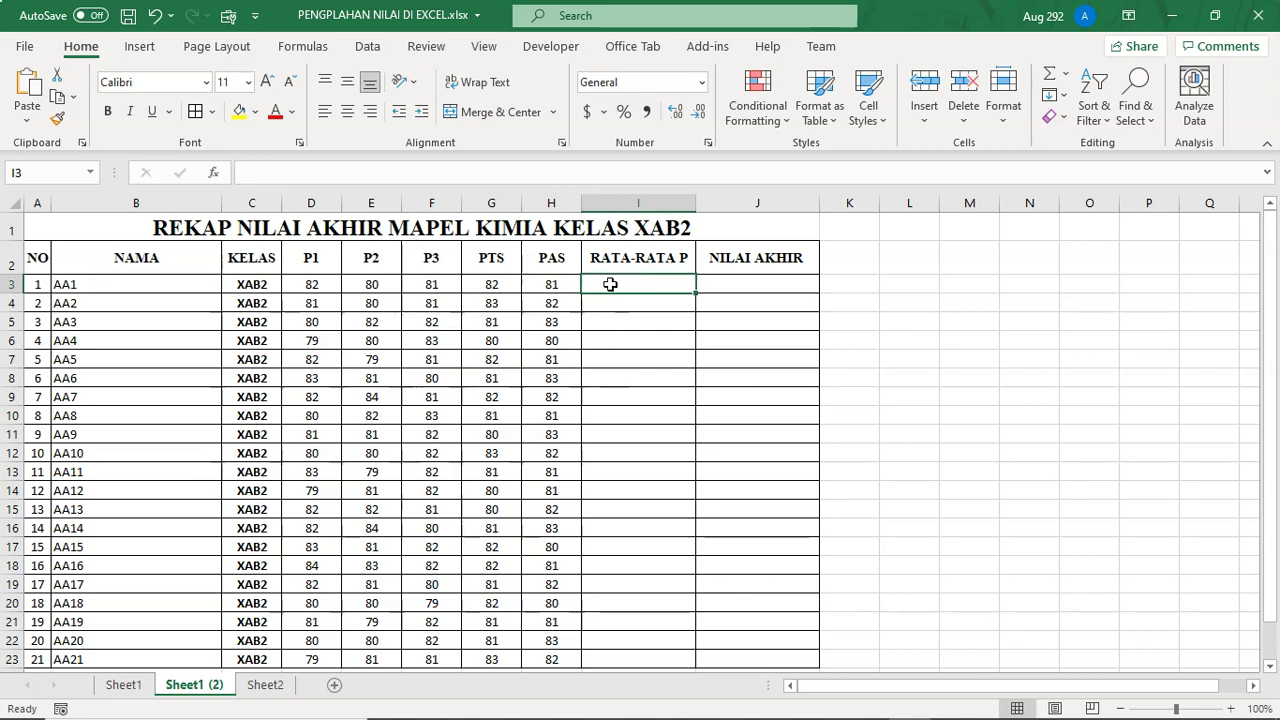
text(=AVER)
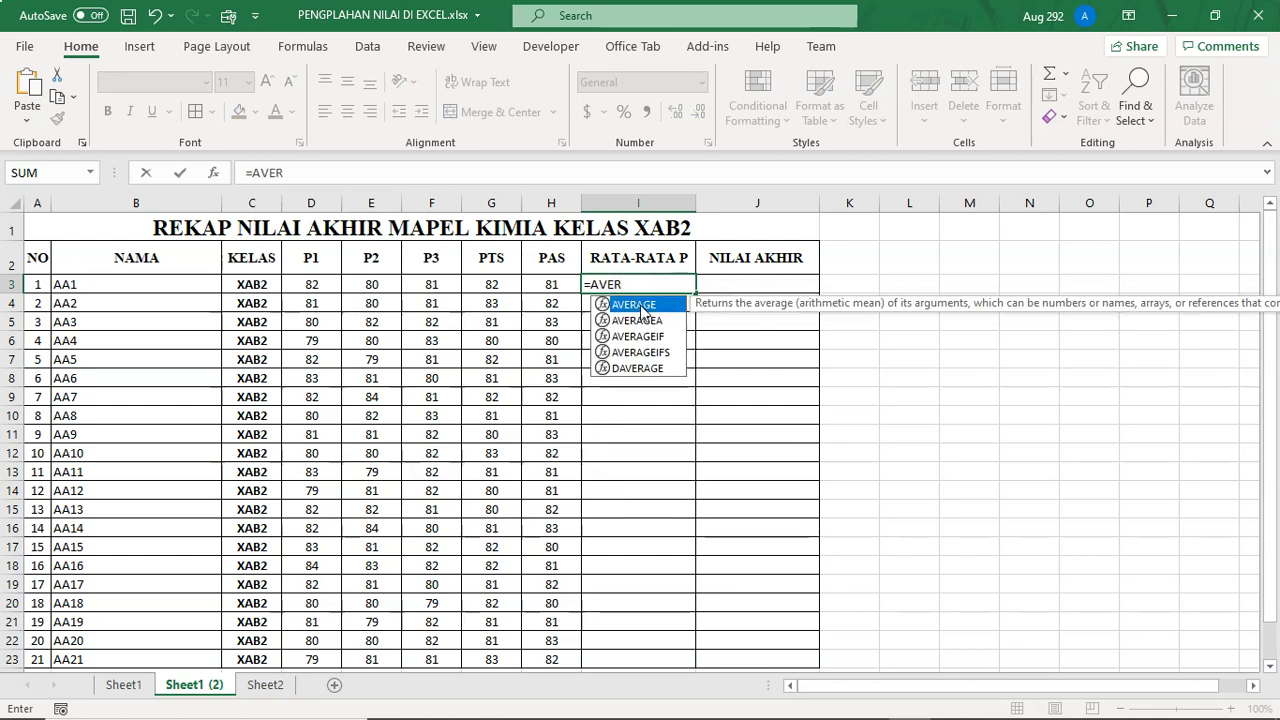
double_click(640, 306)
drag(300, 286, 418, 286)
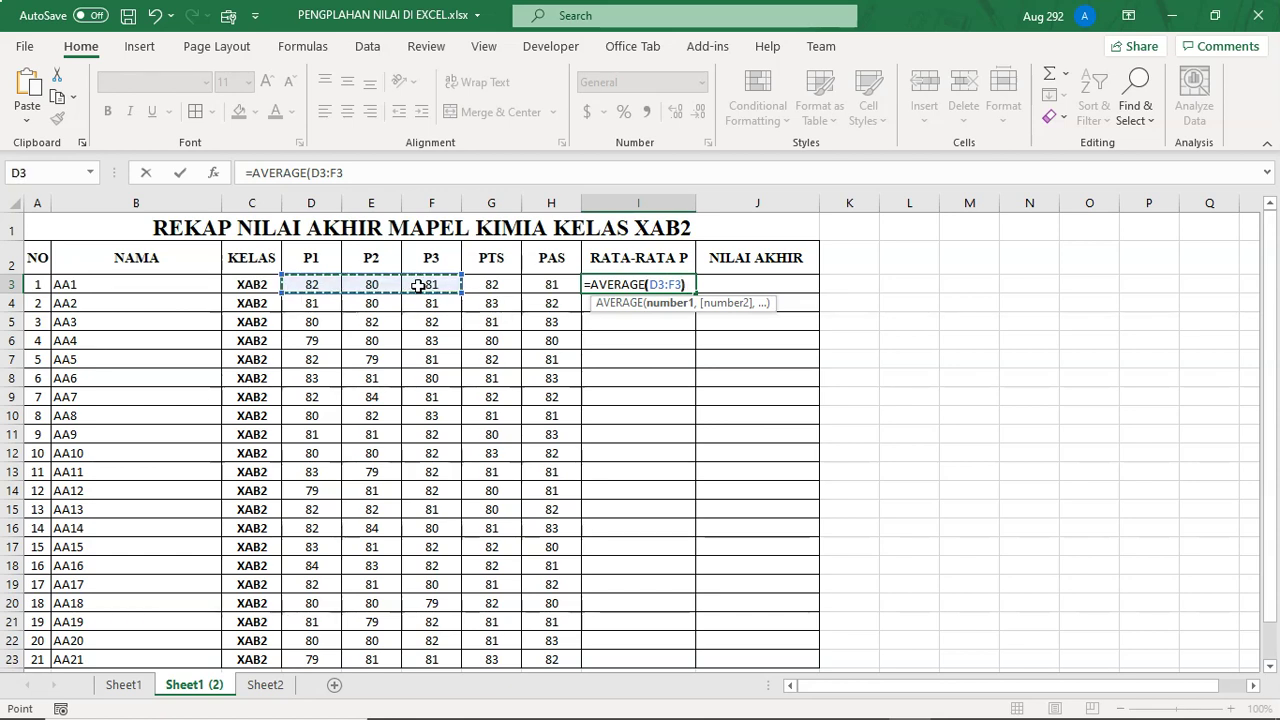
key(ctrl+Return)
key(Return)
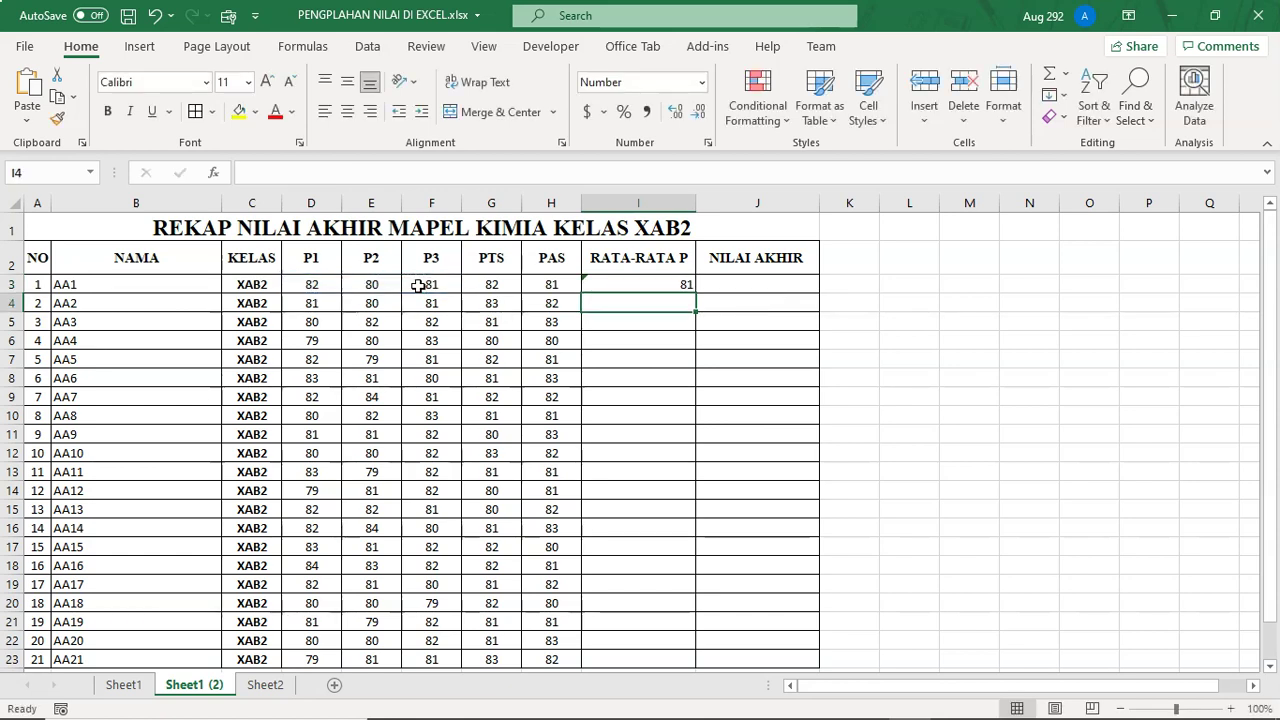
- Fill the average formula from I3 down to I23 for all students
click(651, 281)
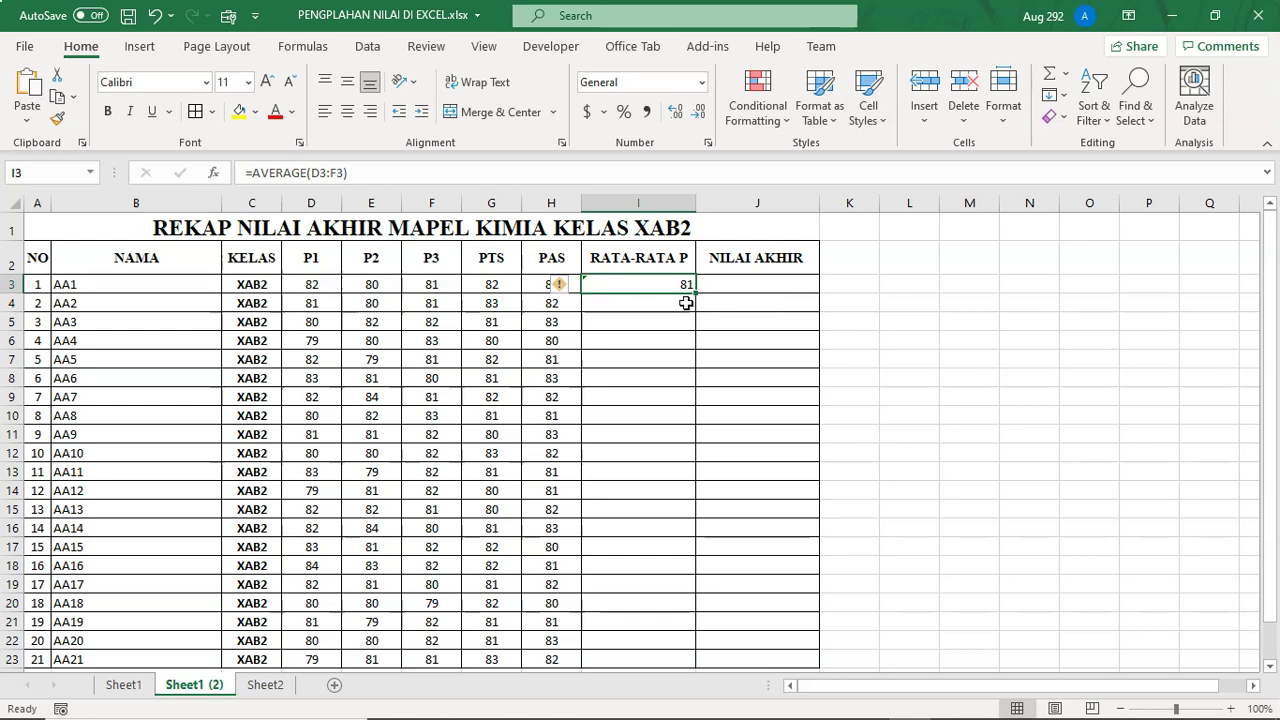
scroll(711, 315, down, 1)
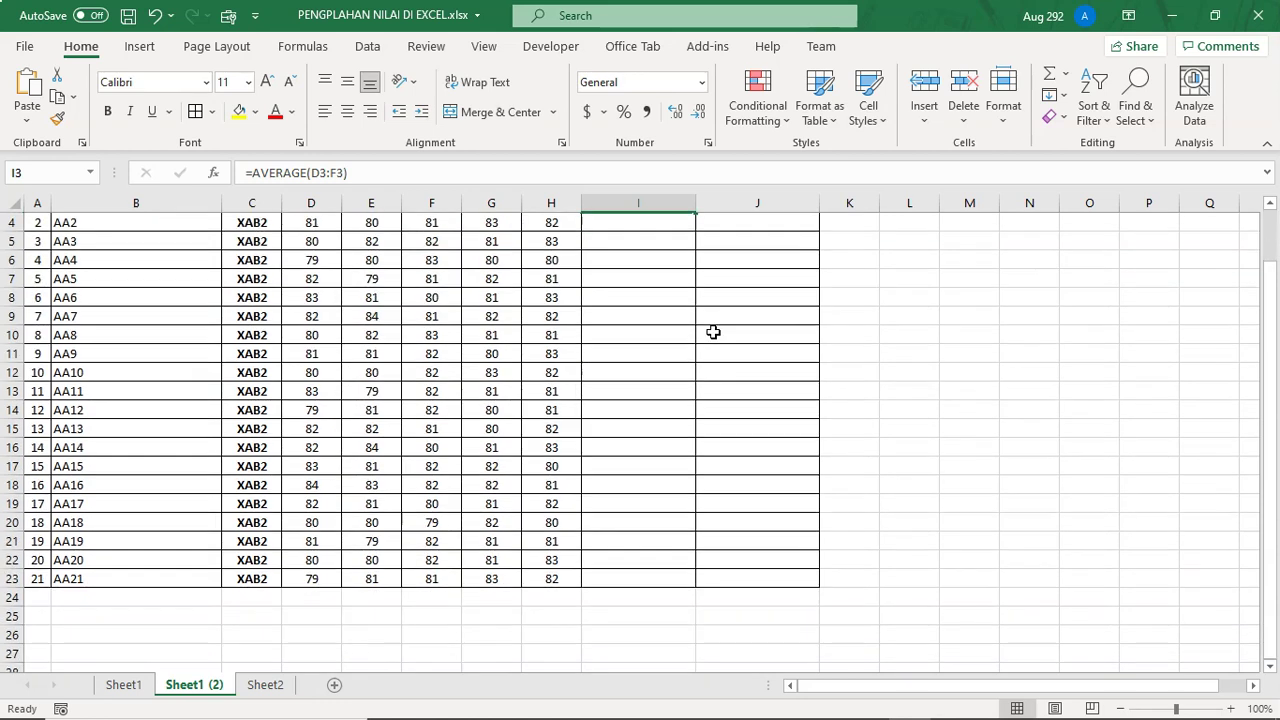
scroll(713, 332, up, 1)
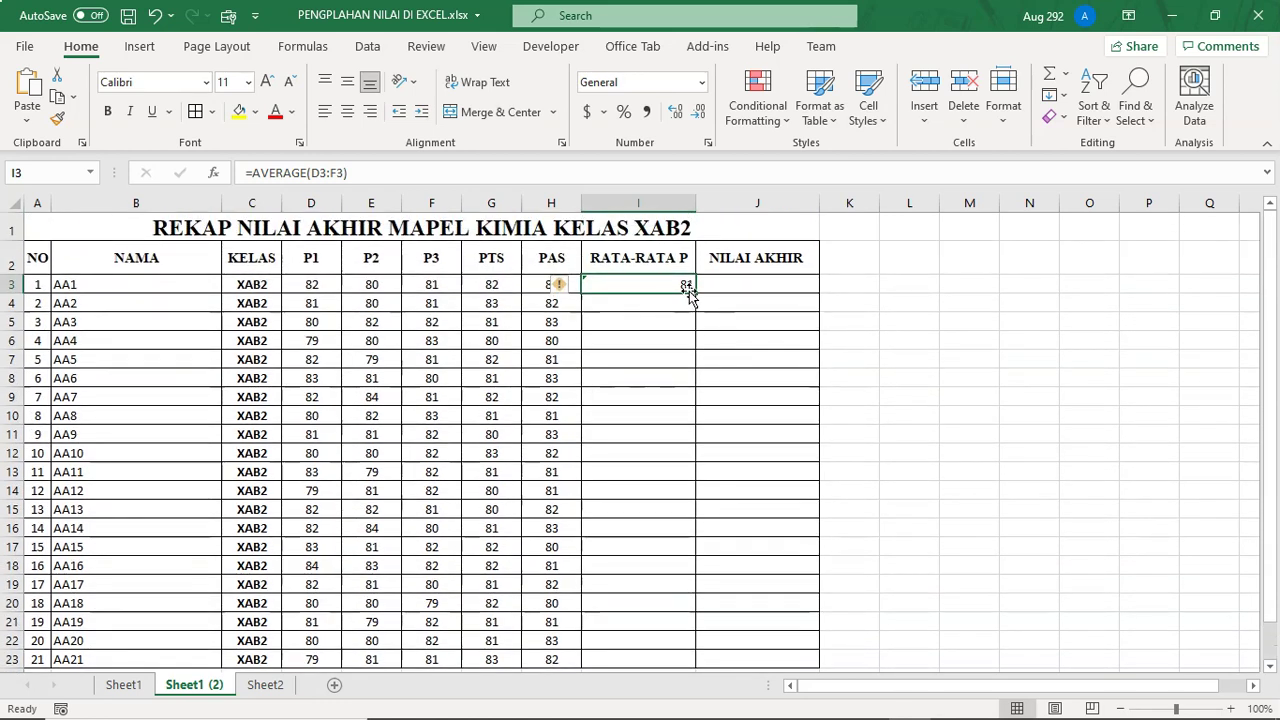
drag(697, 294, 685, 598)
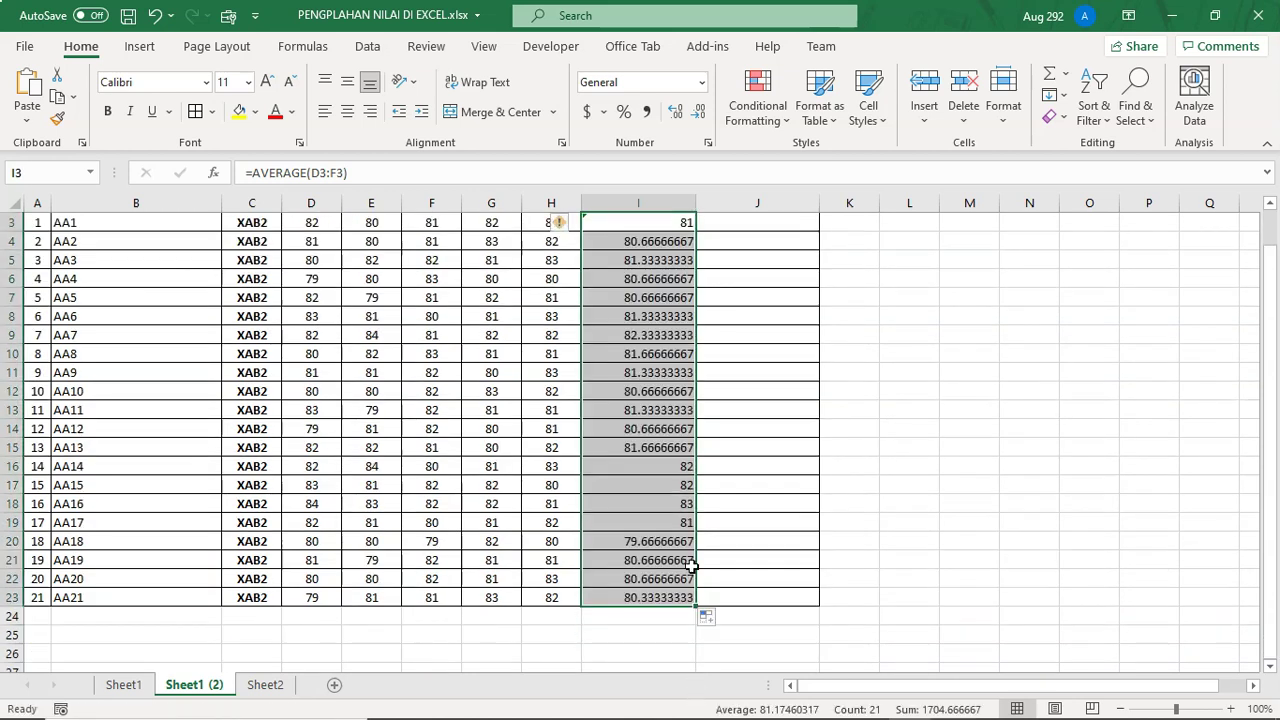
- Center the RATA-RATA P values in I3:I23 horizontally and make them bold
click(347, 111)
click(105, 113)
scroll(1006, 329, up, 1)
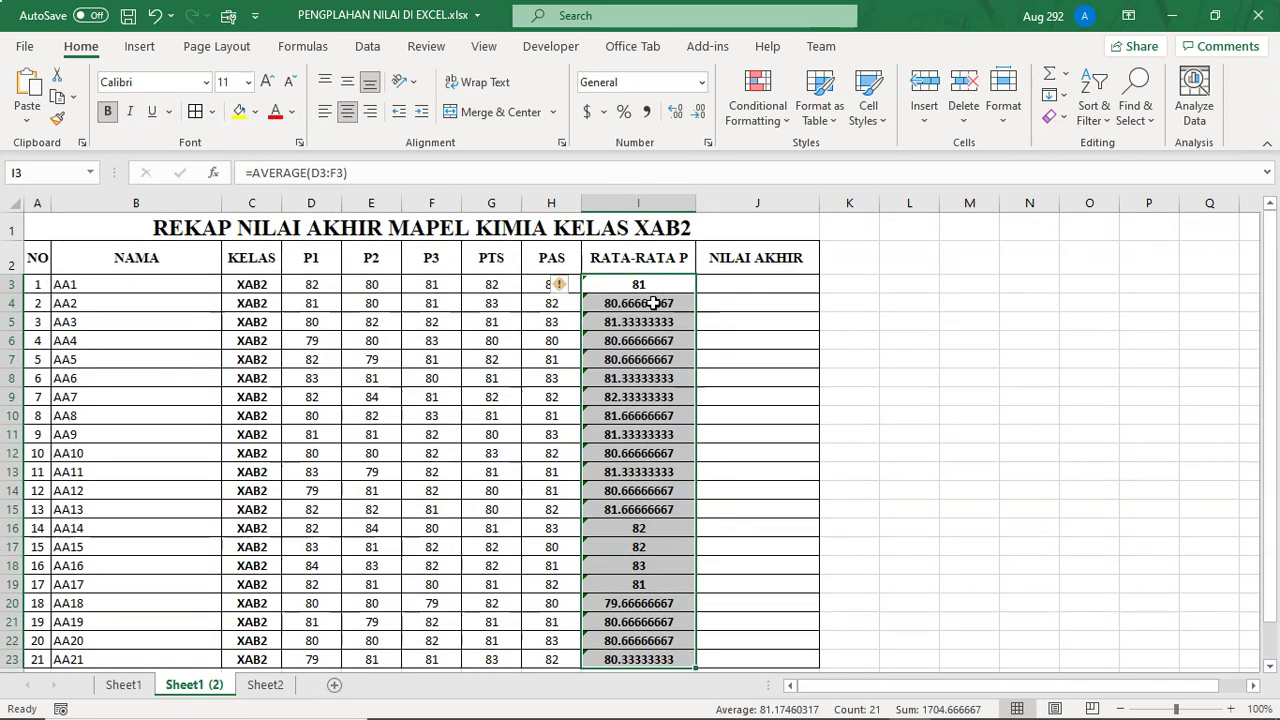
- Reduce the RATA-RATA P values in I3:I23 to two decimal places
click(700, 118)
click(700, 118)
click(700, 118)
click(700, 118)
click(700, 118)
click(700, 118)
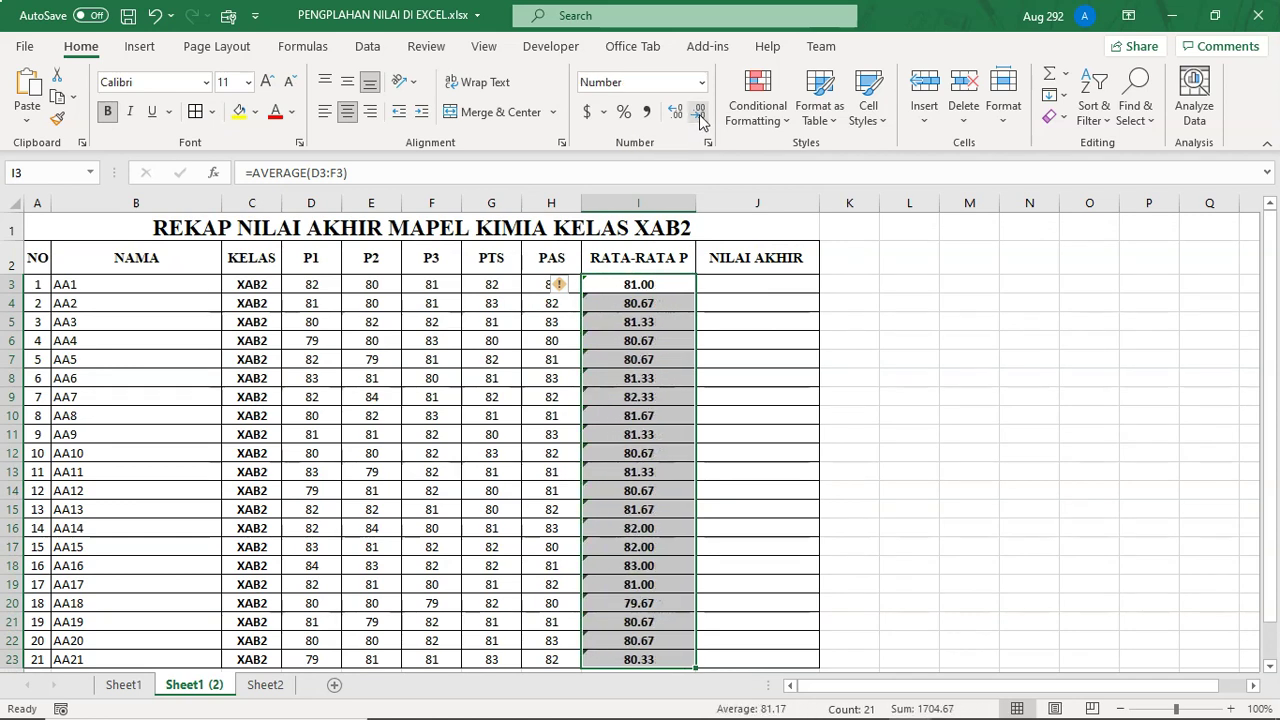
click(944, 518)
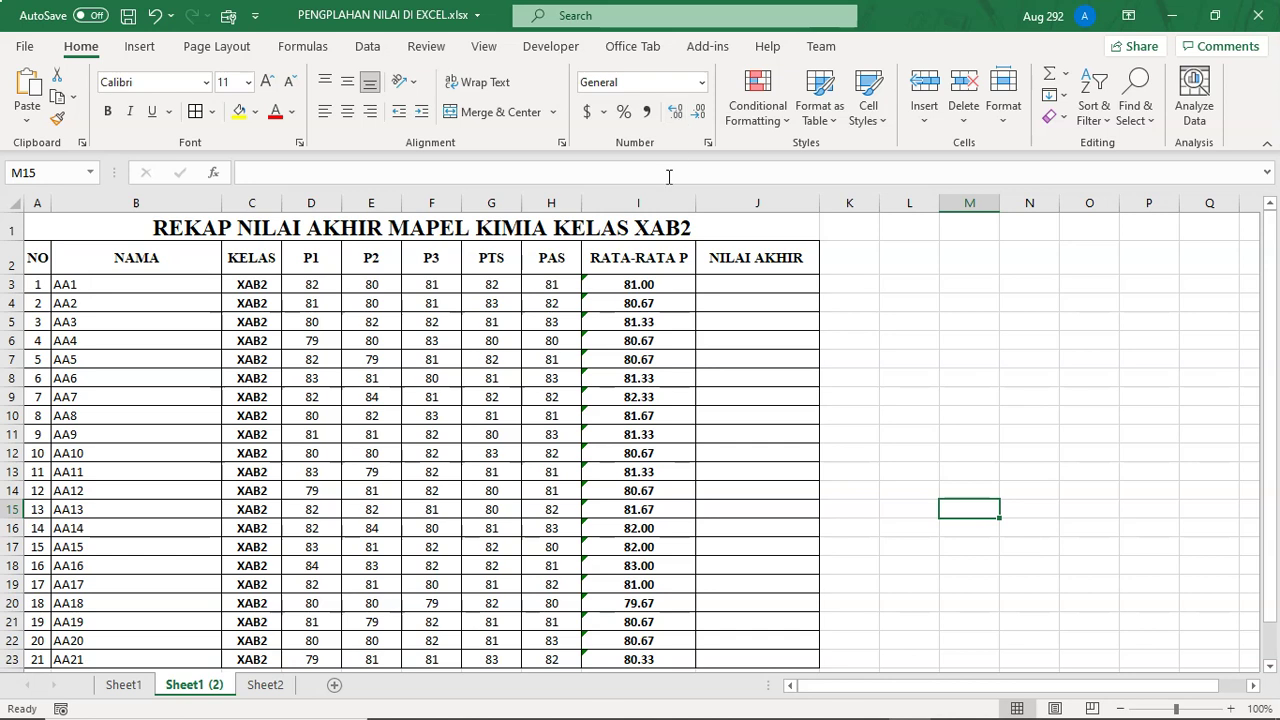
- Add one decimal place to the averages in I3:I23, and reduce them back to two
drag(644, 286, 663, 597)
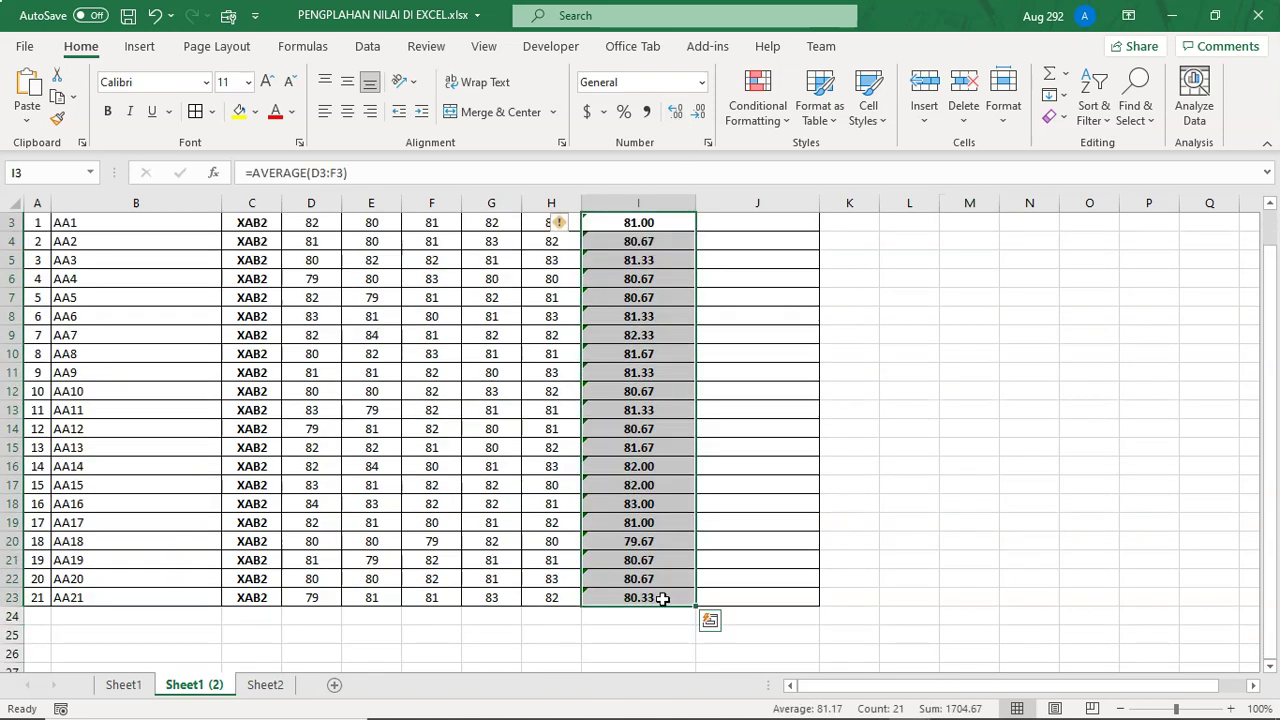
click(675, 111)
click(699, 111)
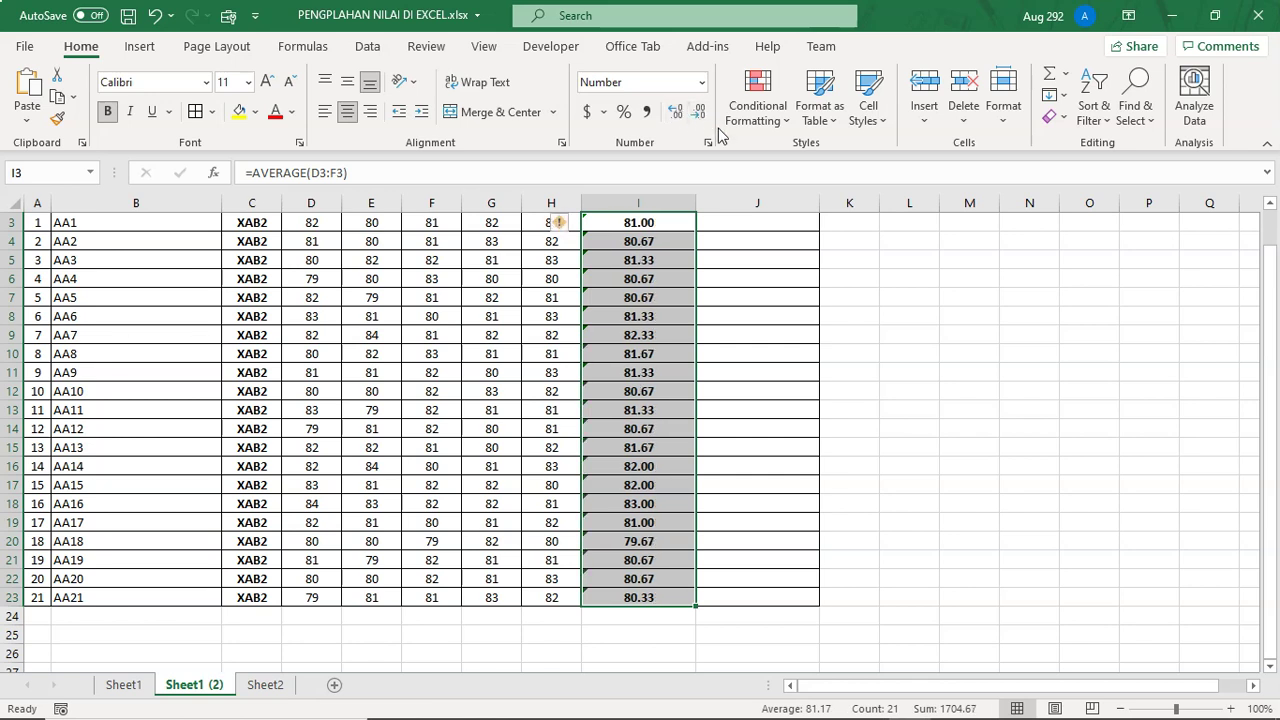
click(945, 338)
scroll(945, 348, up, 1)
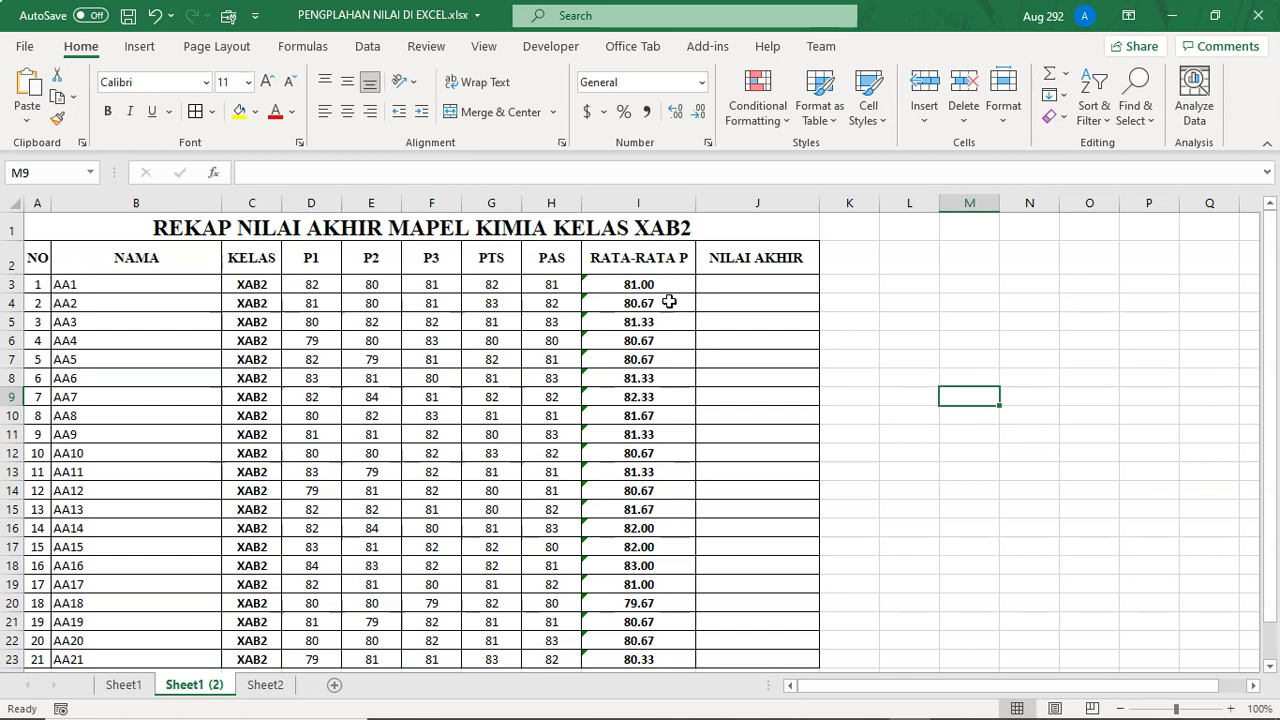
- Enter the weighted final score formula =(45%*I3)+(25%*G3)+(30%*H3) in J3 under NILAI AKHIR
click(771, 283)
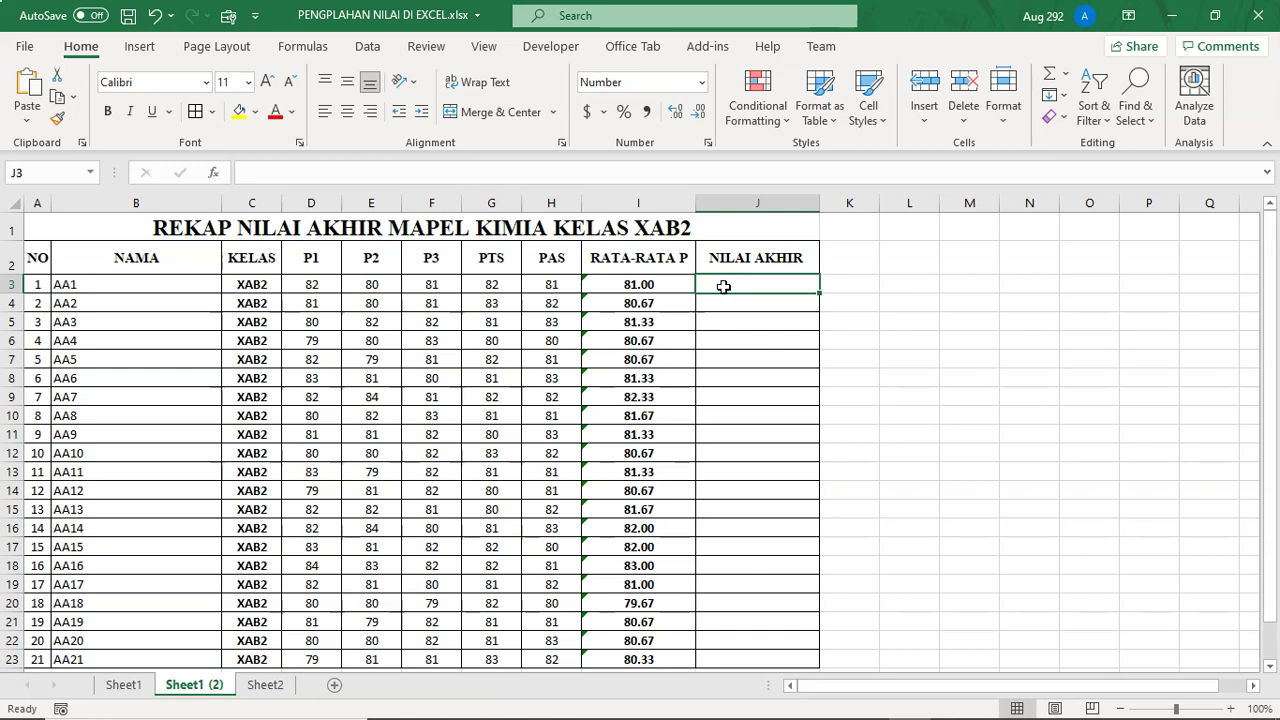
text(=)
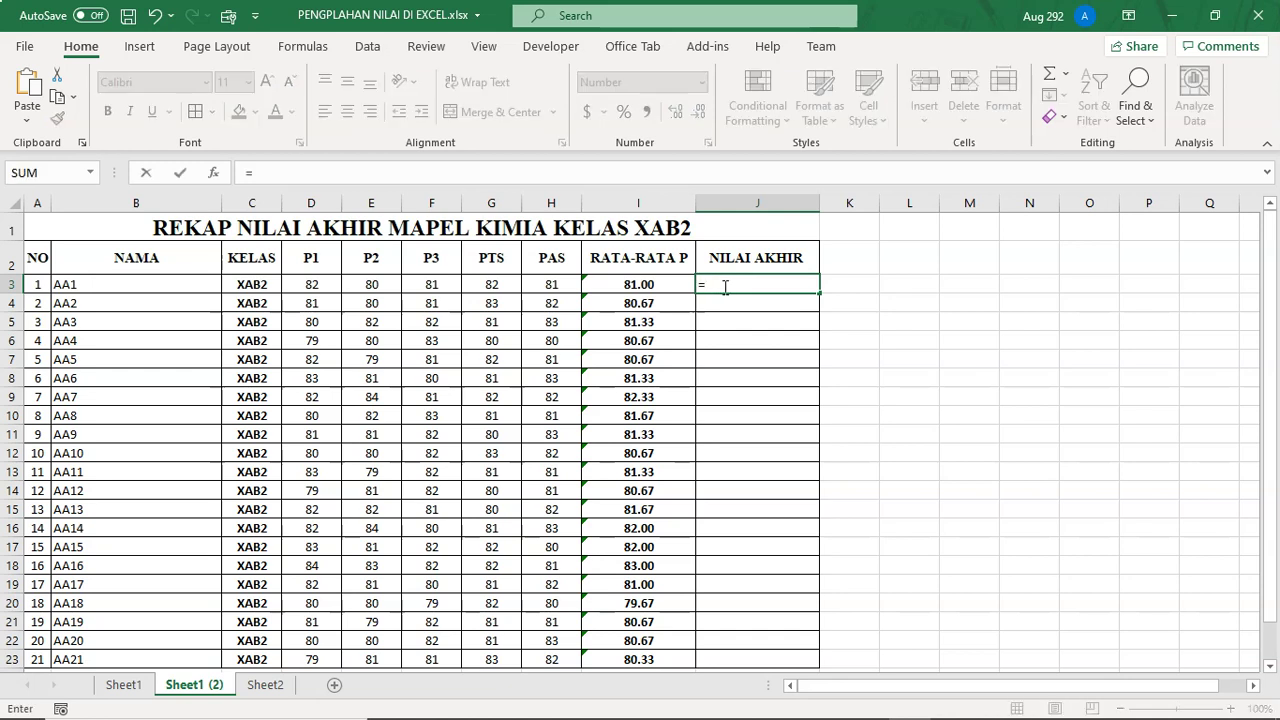
text(()
text(45%*)
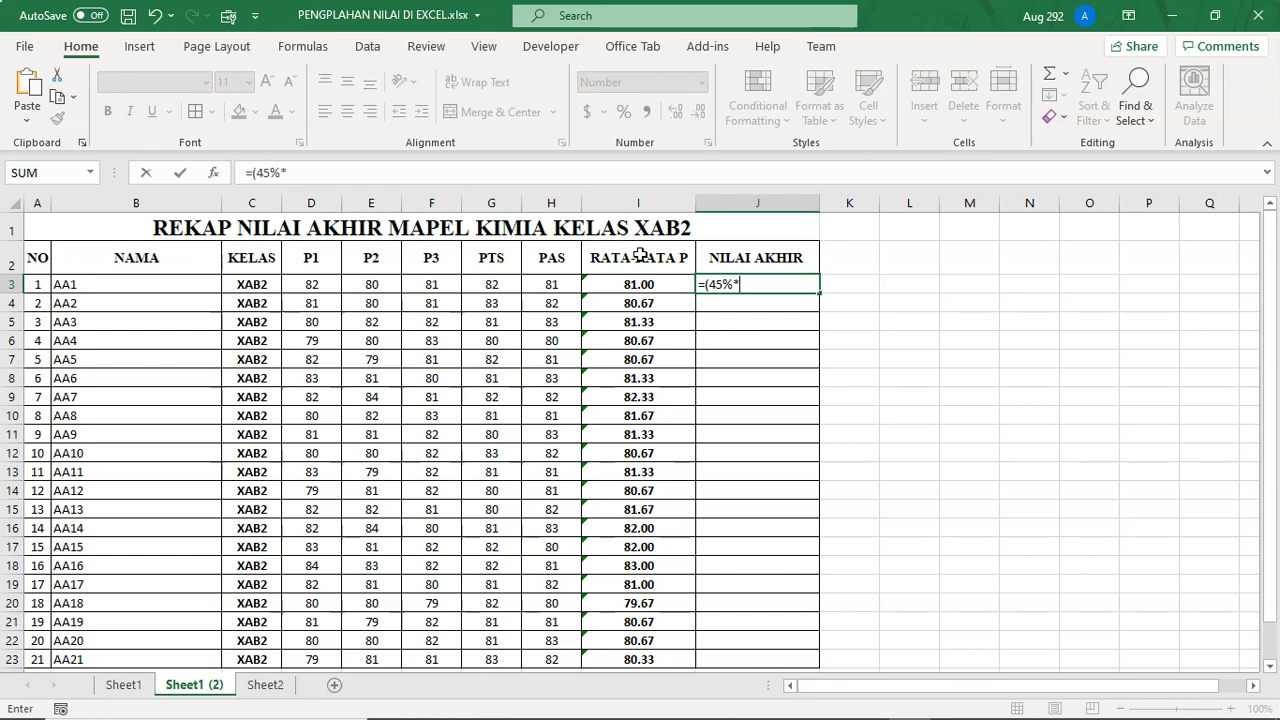
click(654, 283)
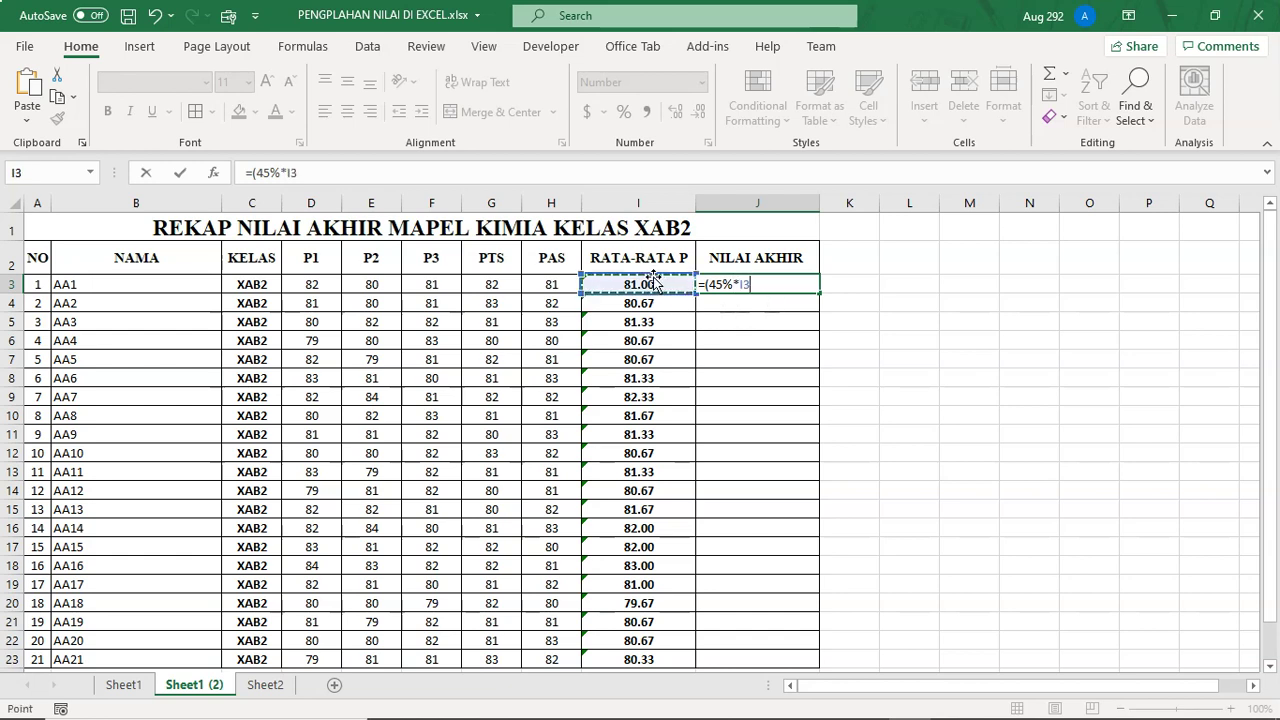
text()+()
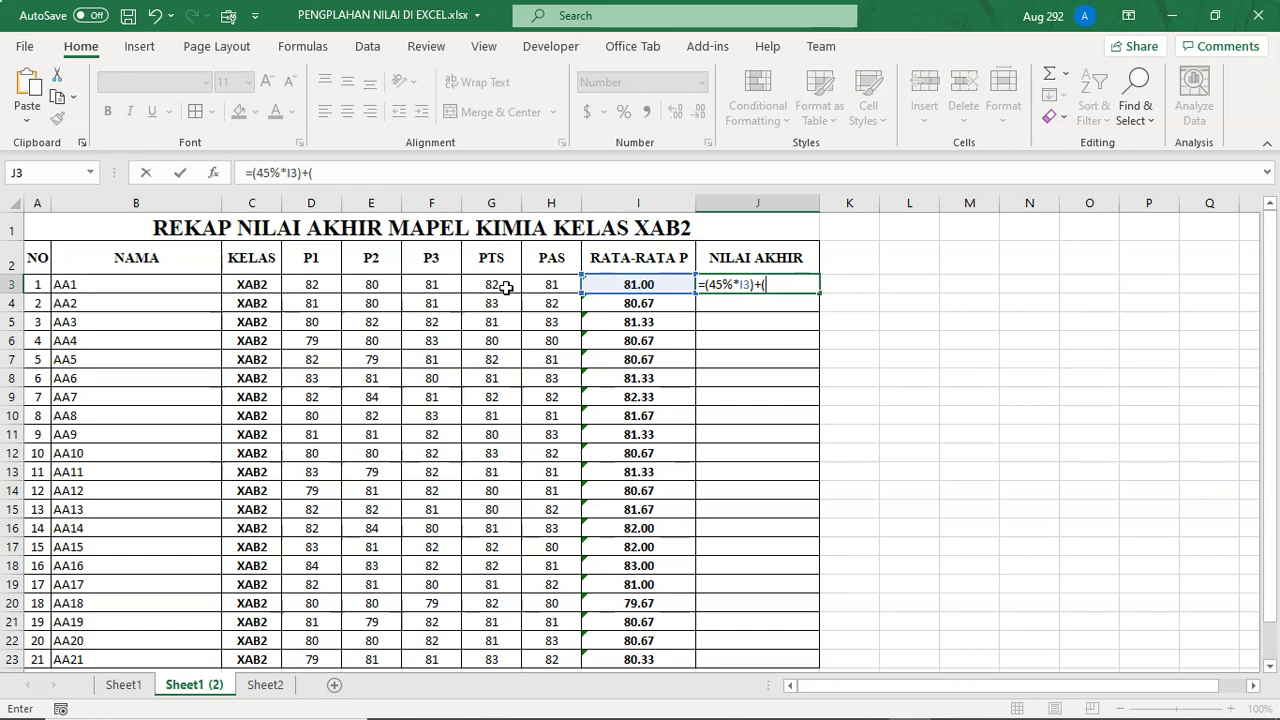
text(25%*)
click(496, 287)
text()+()
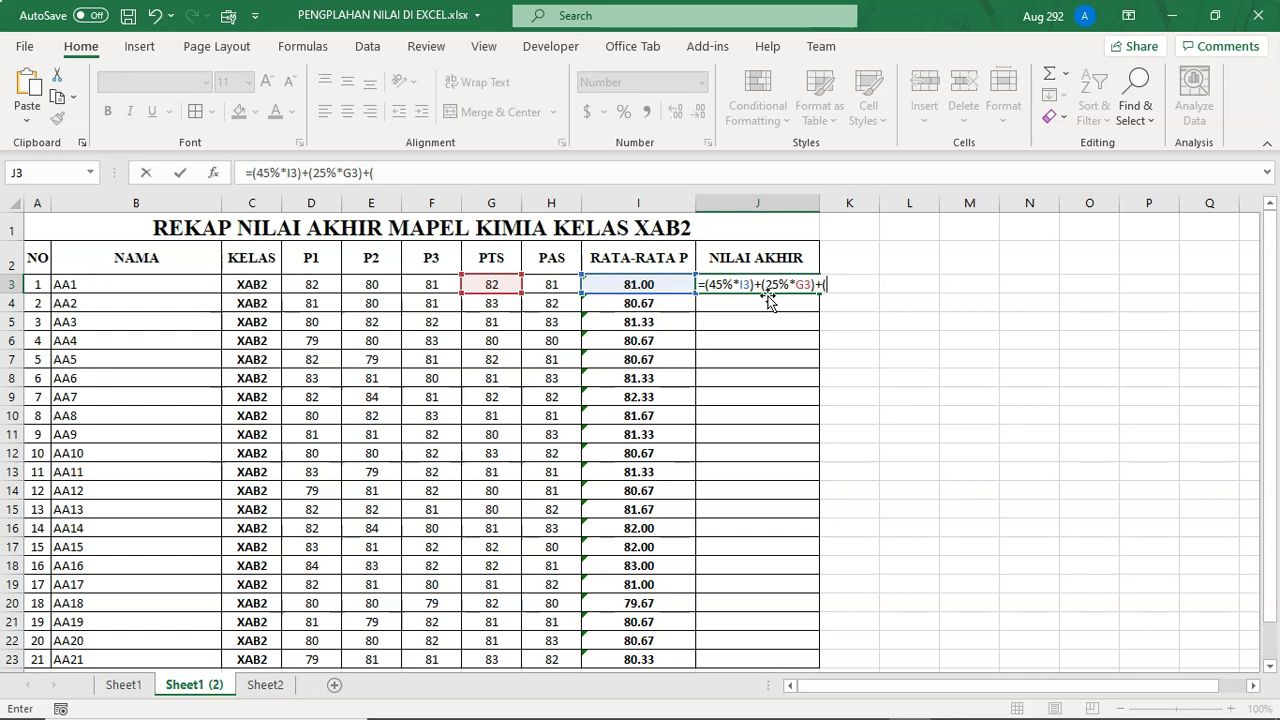
text(30%*)
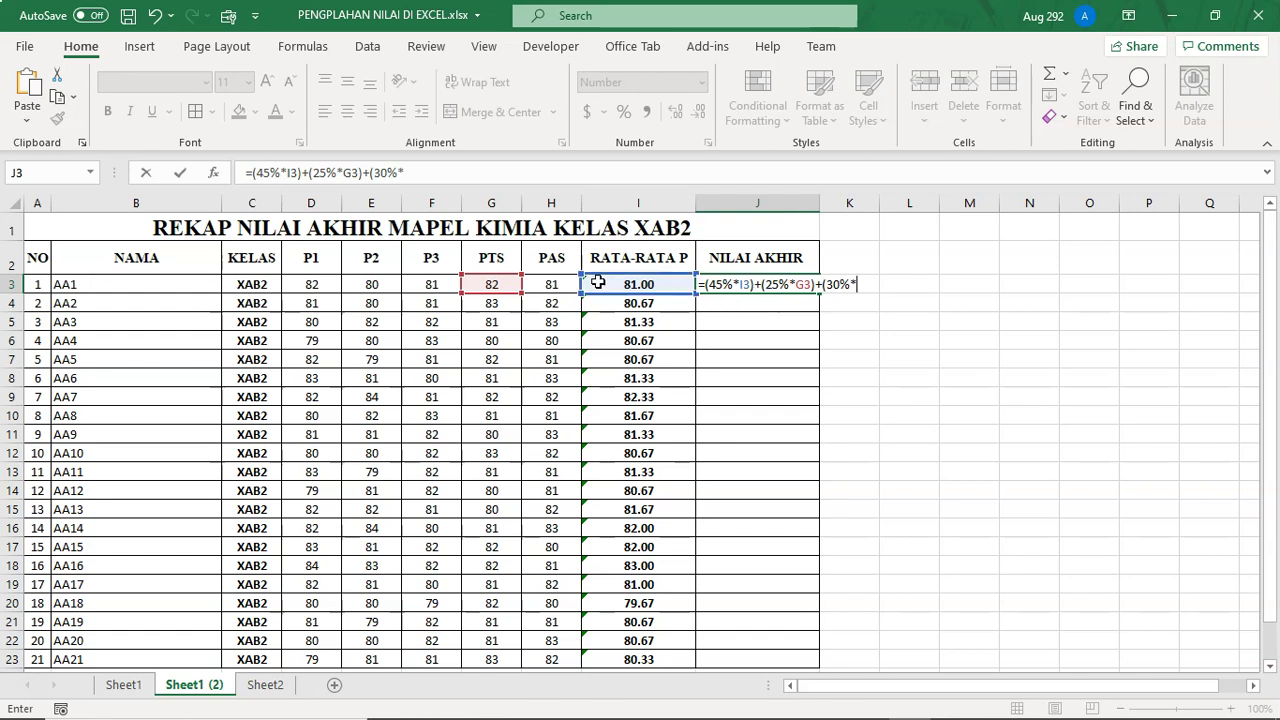
click(558, 284)
text())
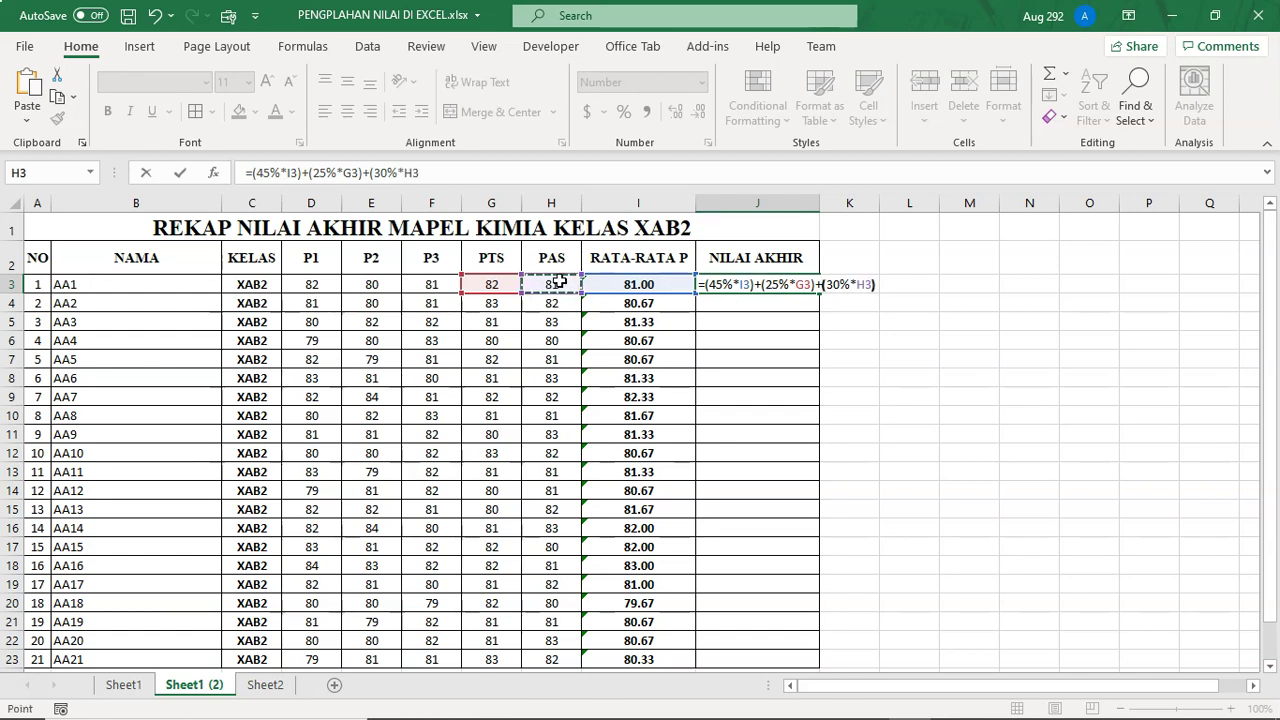
key(Return)
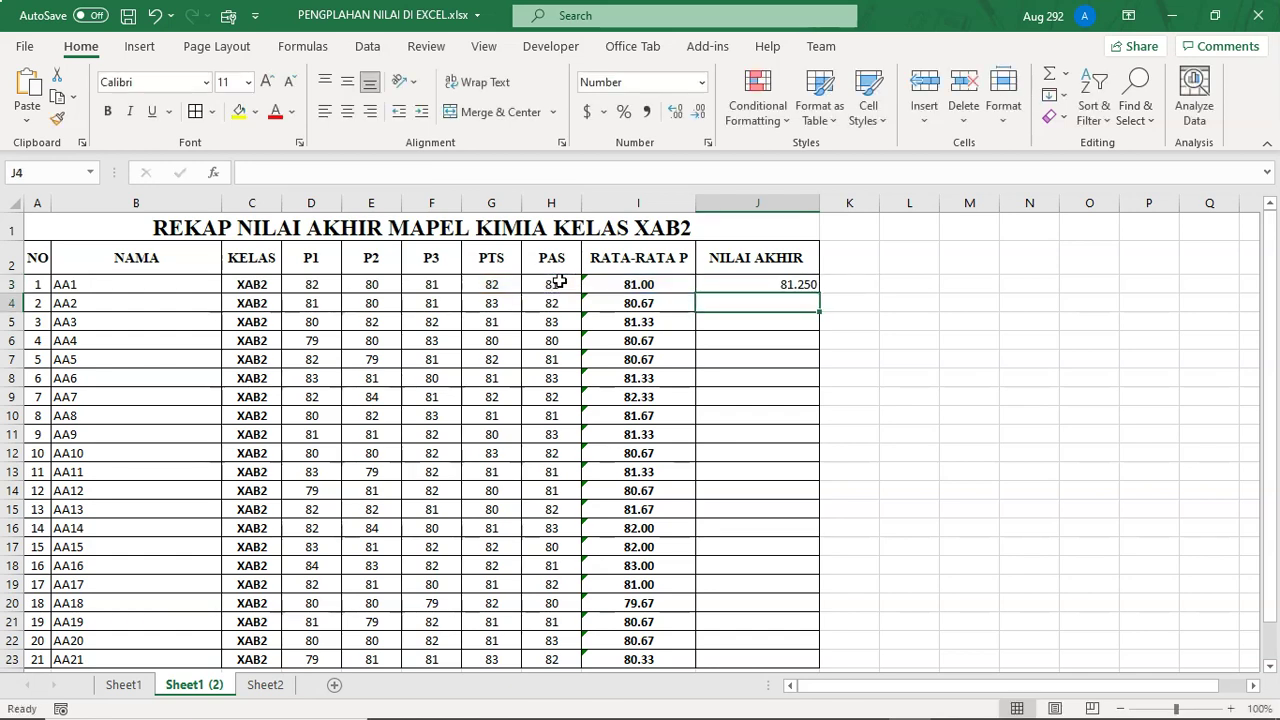
- Show the final score in J3 with two decimals and fill its formula down to J23
click(781, 283)
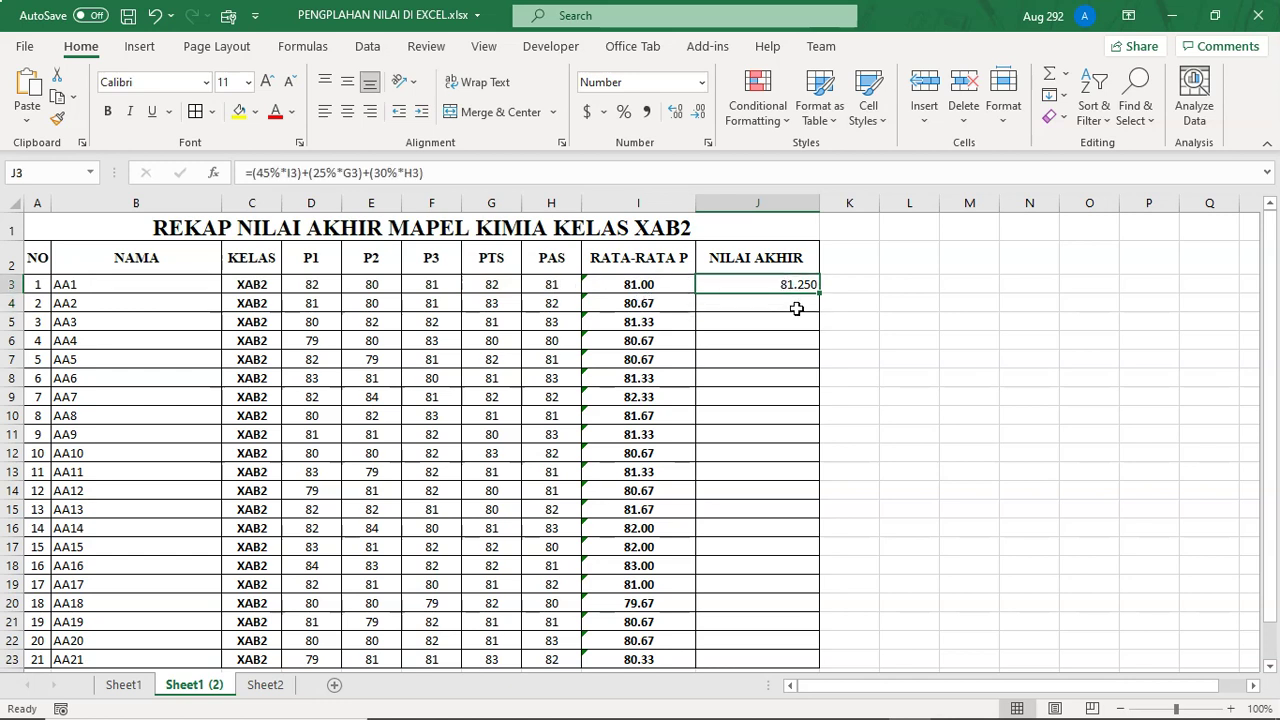
click(698, 111)
drag(818, 291, 784, 611)
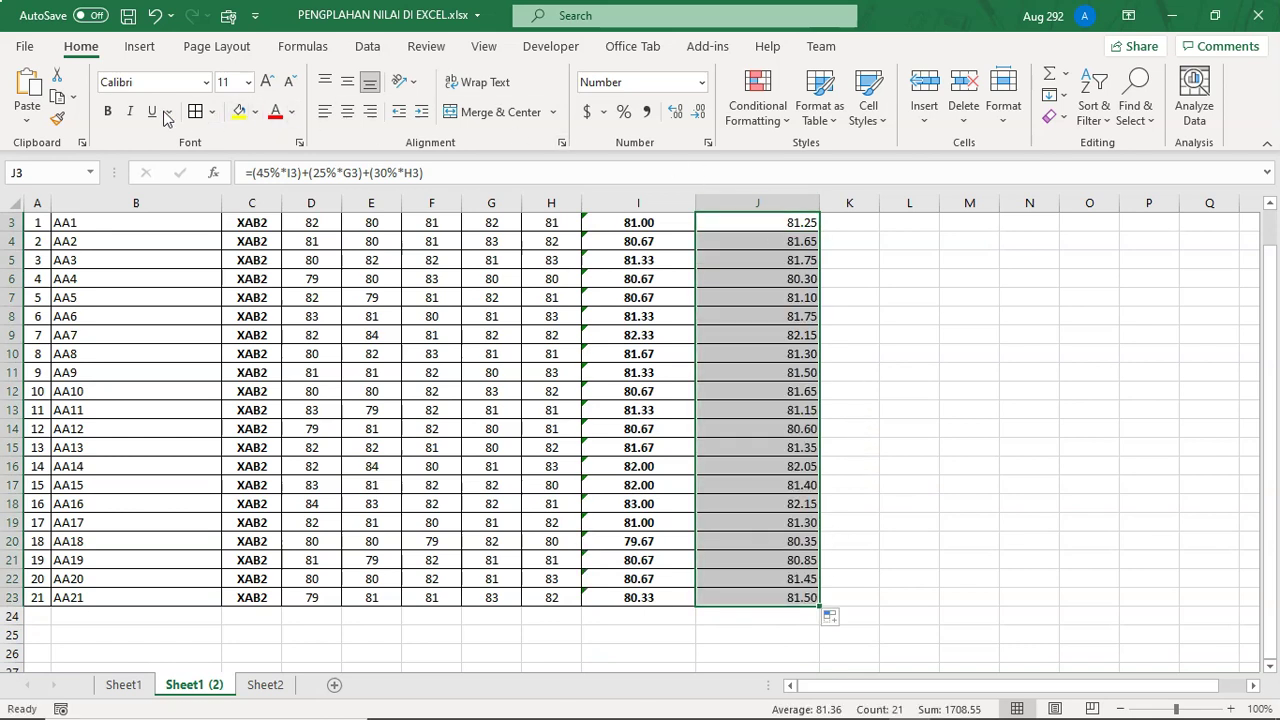
- Make the NILAI AKHIR scores in J3:J23 bold and center them horizontally
click(107, 111)
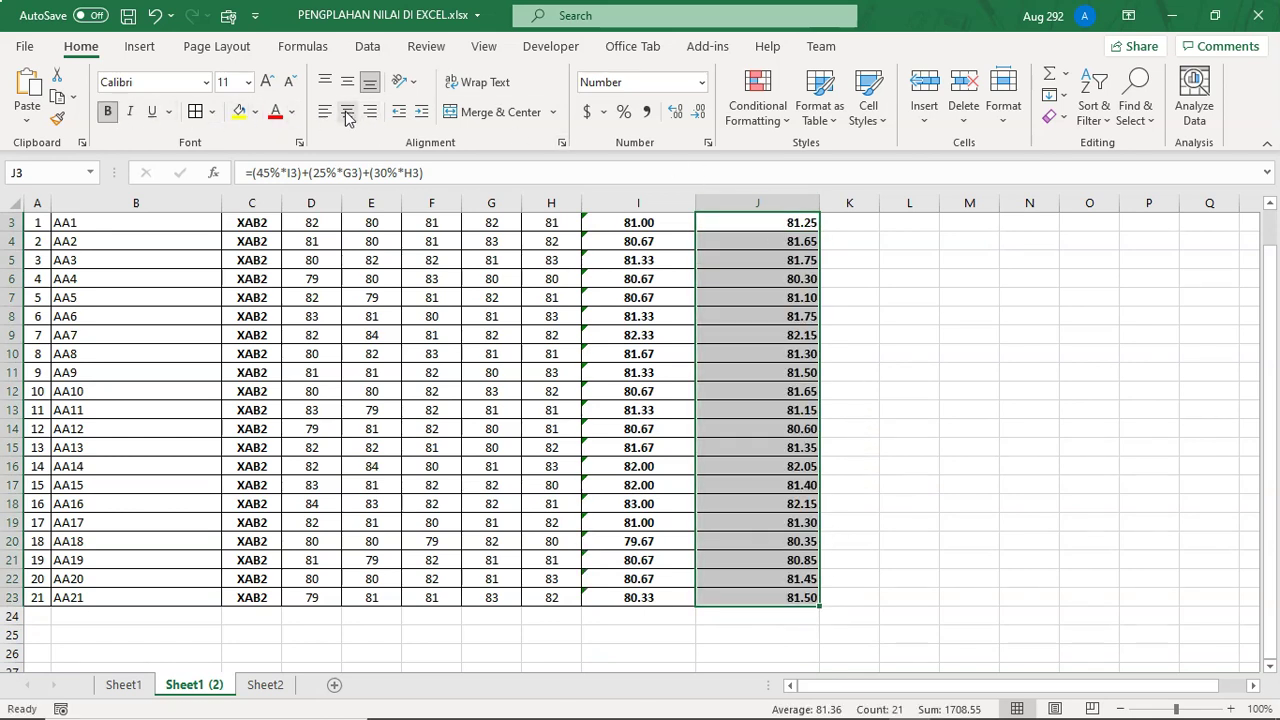
click(347, 116)
scroll(583, 255, up, 1)
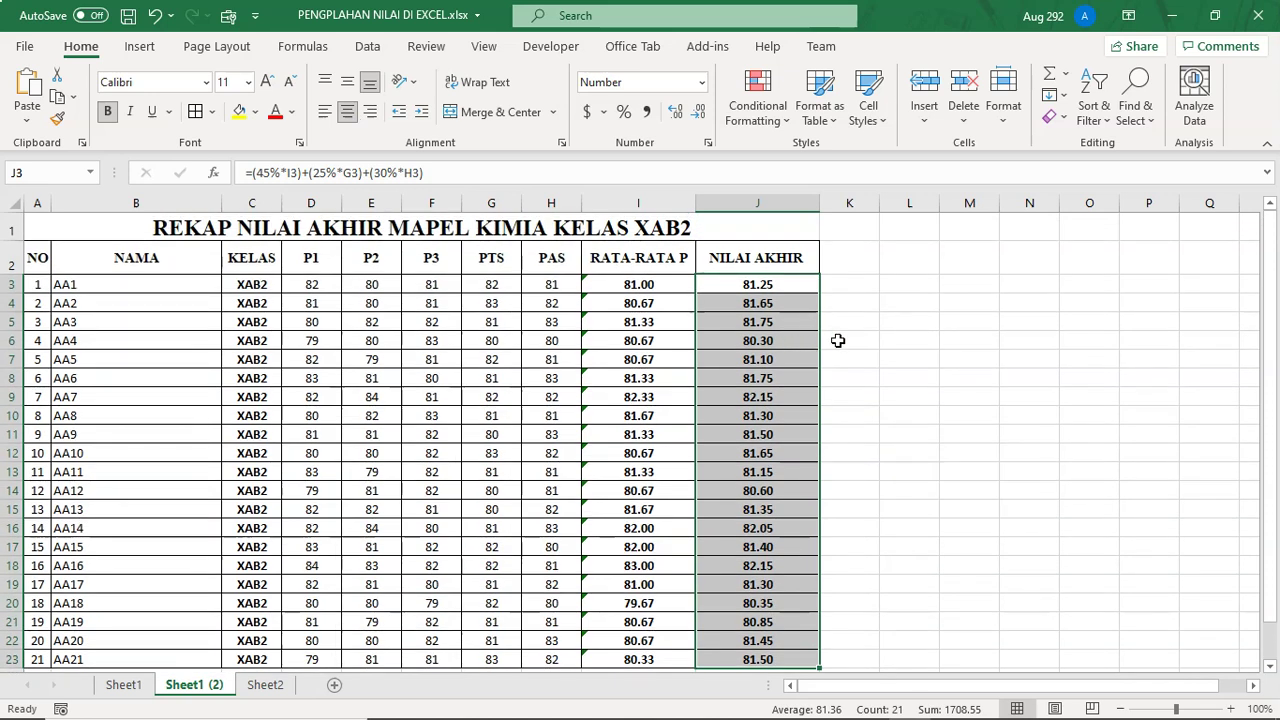
click(855, 345)
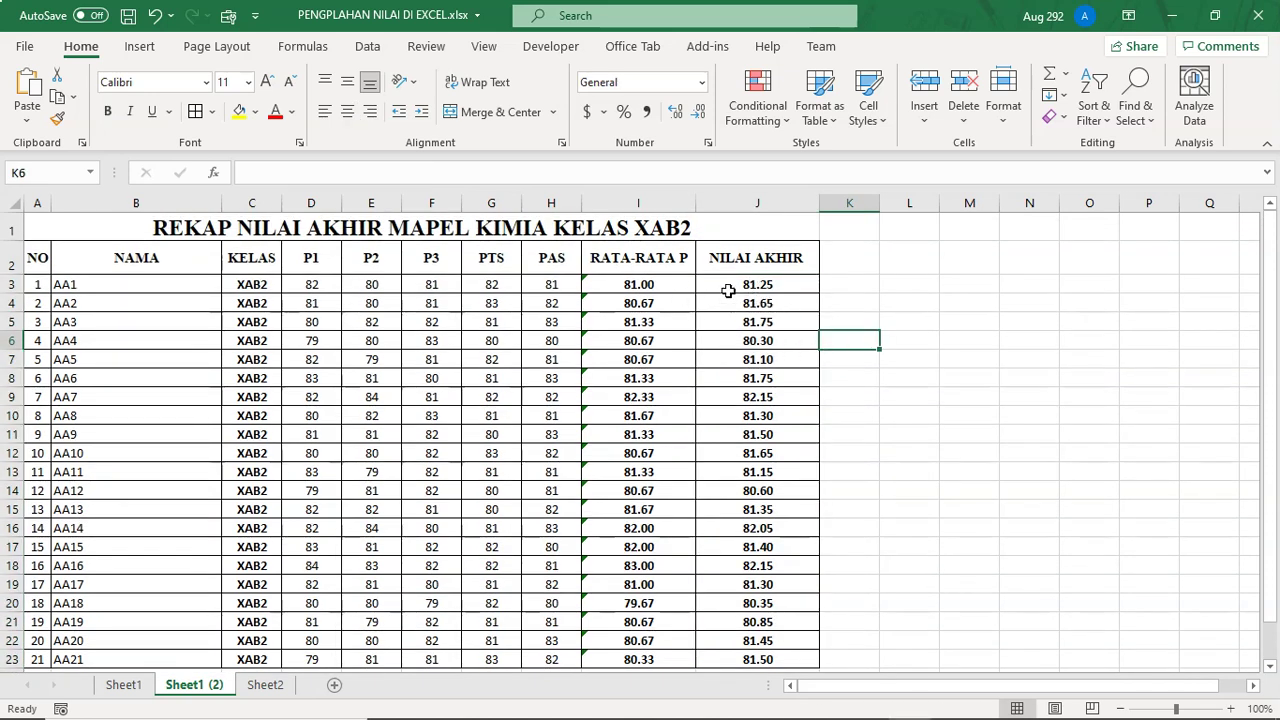
click(756, 256)
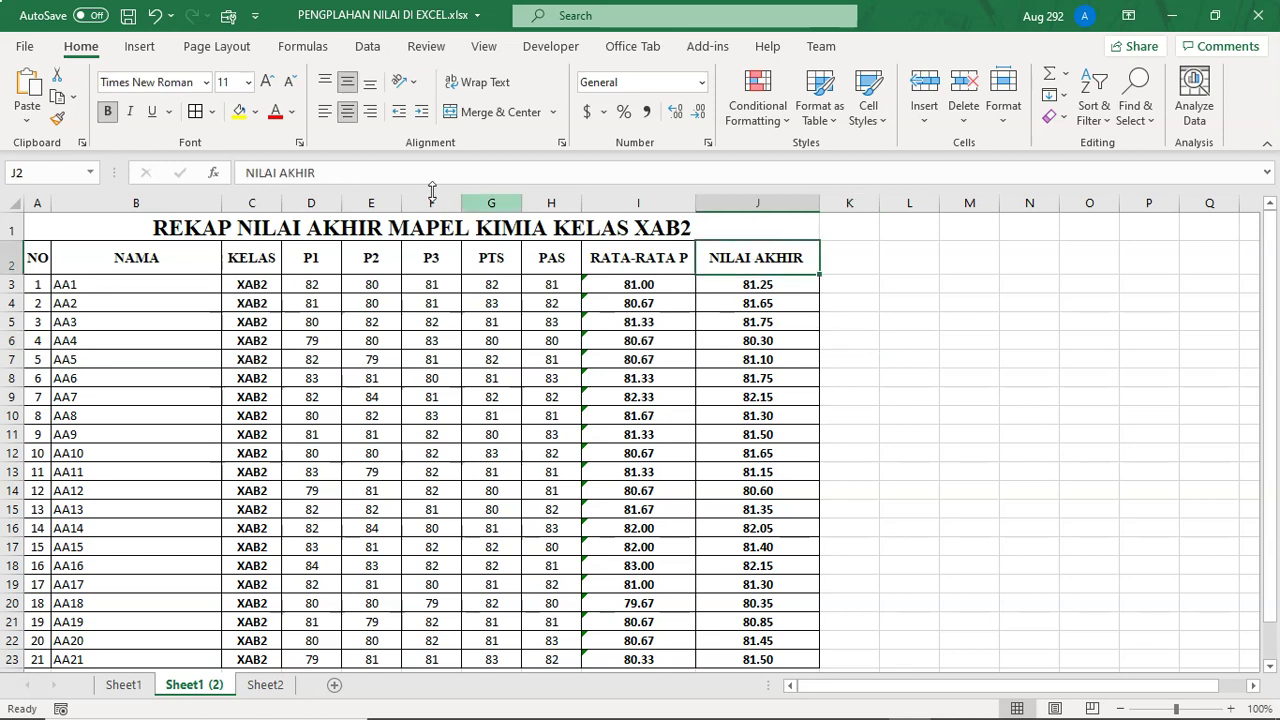
click(737, 285)
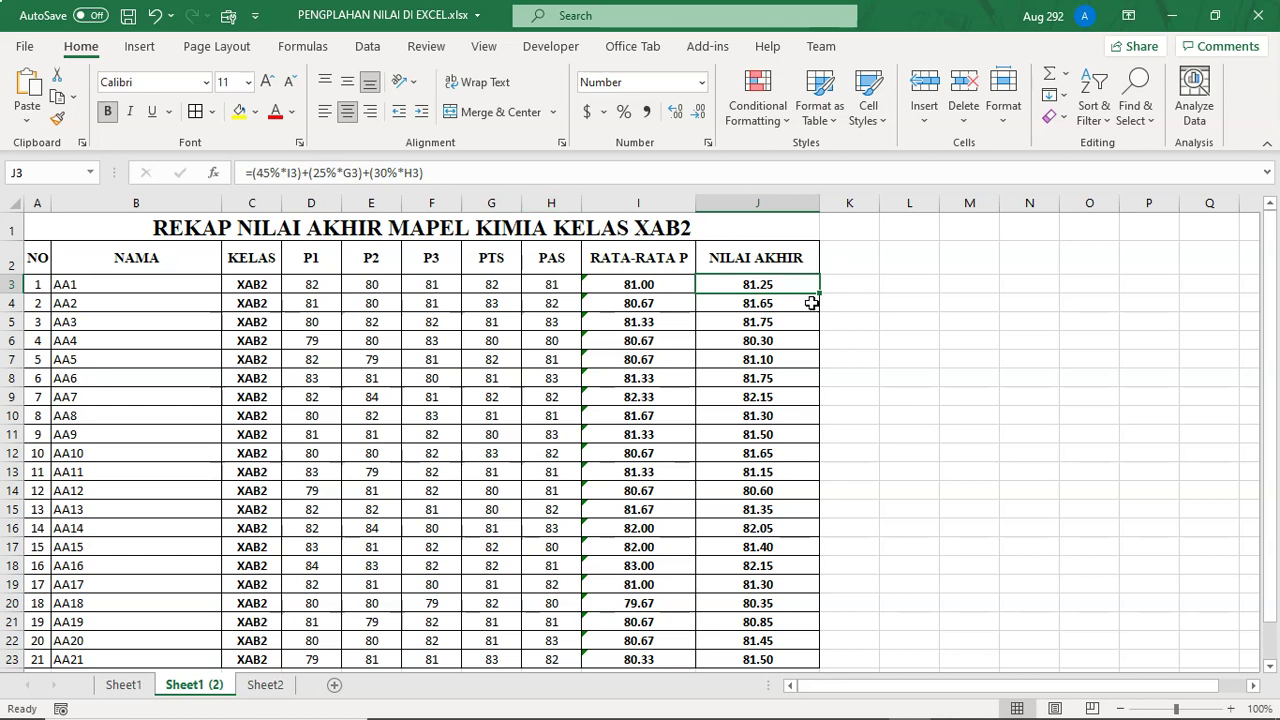
click(780, 303)
scroll(778, 338, down, 1)
scroll(778, 338, up, 1)
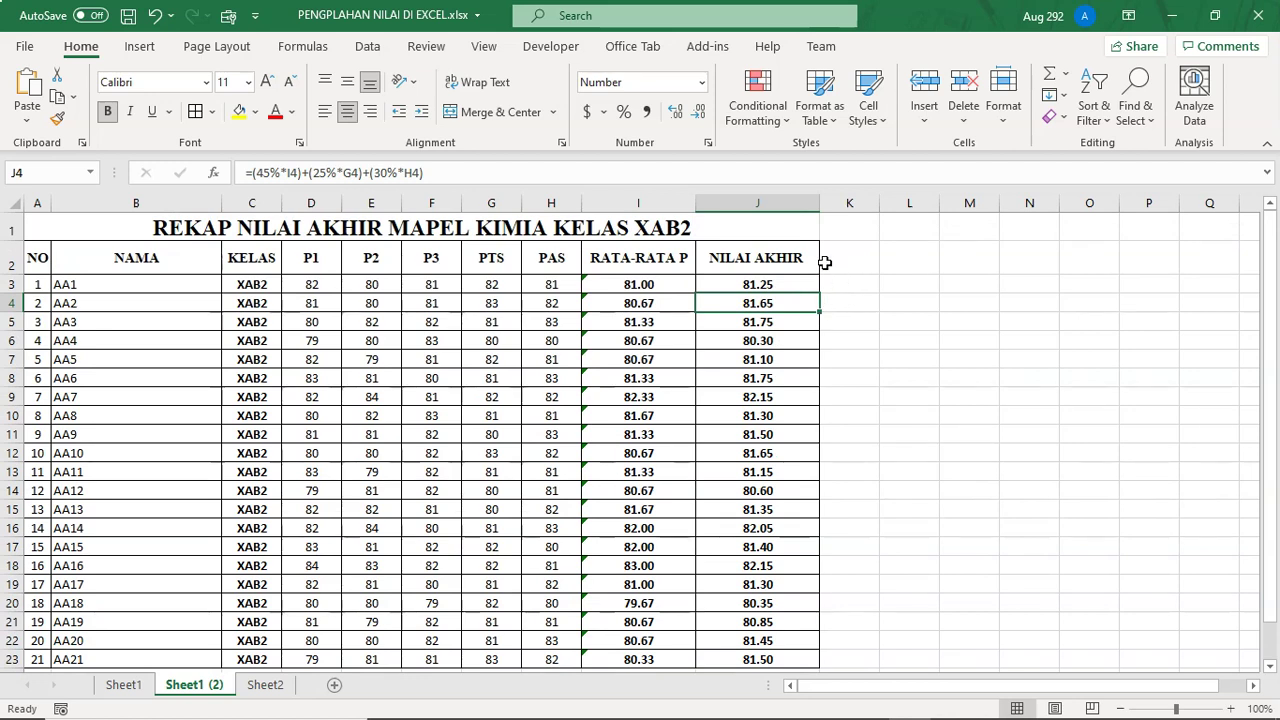
- Enter the heading rank in K2, next to NILAI AKHIR
click(830, 261)
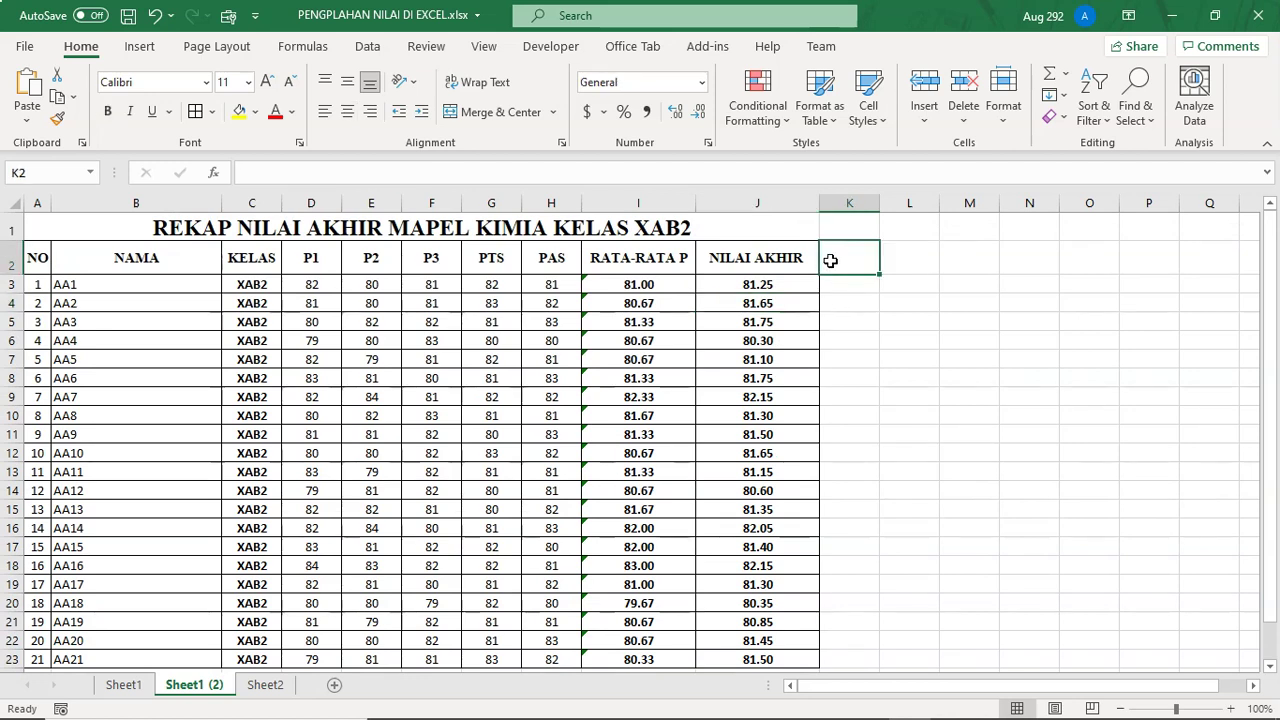
text(ank)
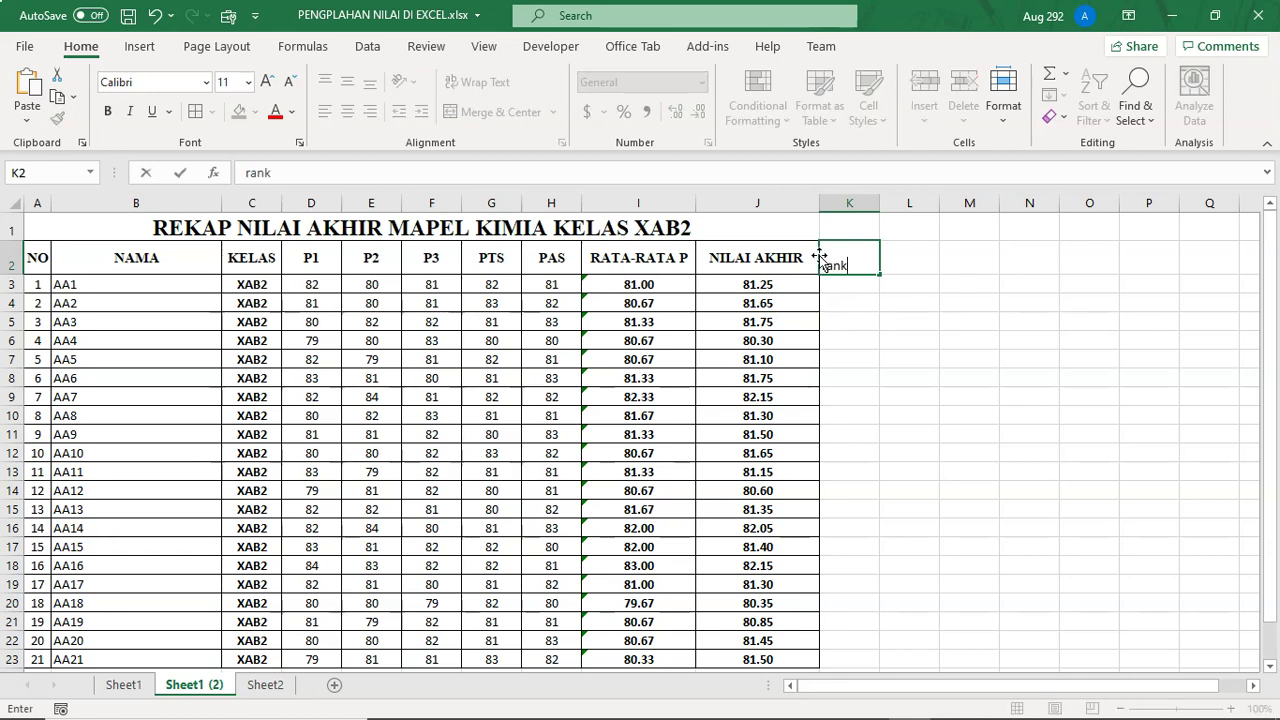
click(893, 337)
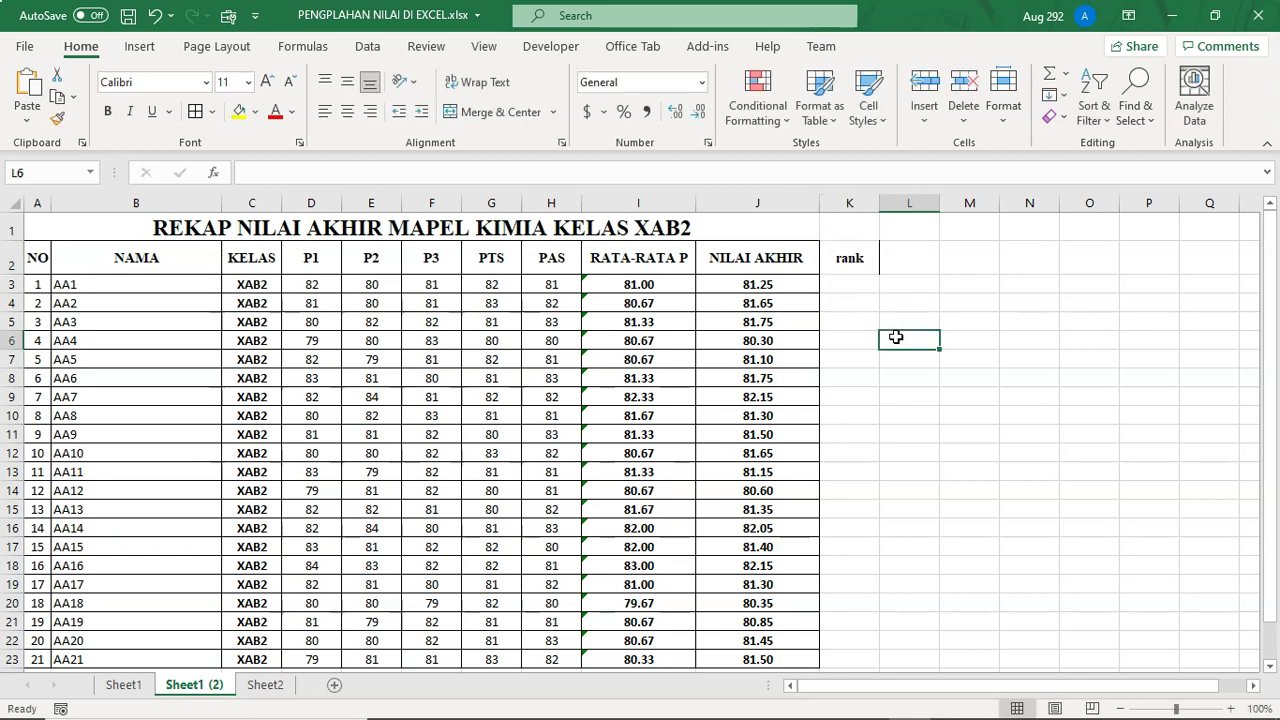
- Enlarge the font of the K2 heading and replace its text with RANKING
click(834, 250)
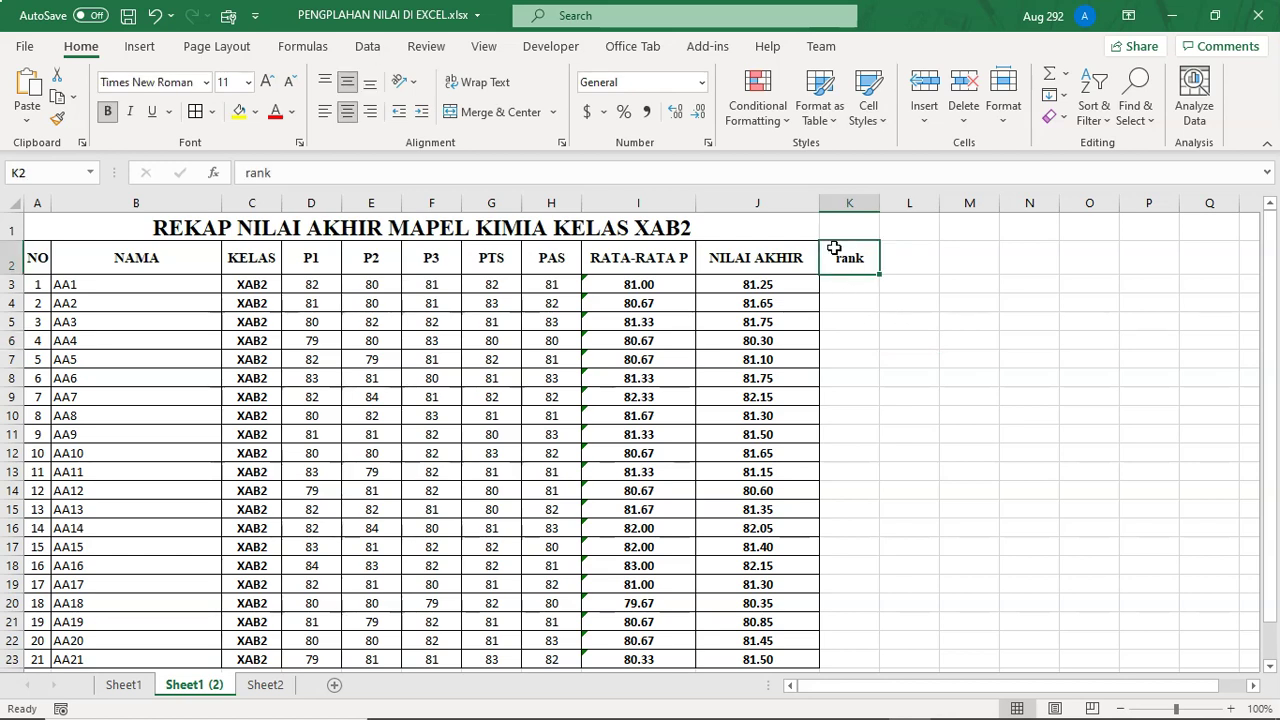
click(286, 82)
click(276, 84)
click(270, 83)
click(270, 83)
text(R)
text(ANKIN)
text(G)
click(990, 283)
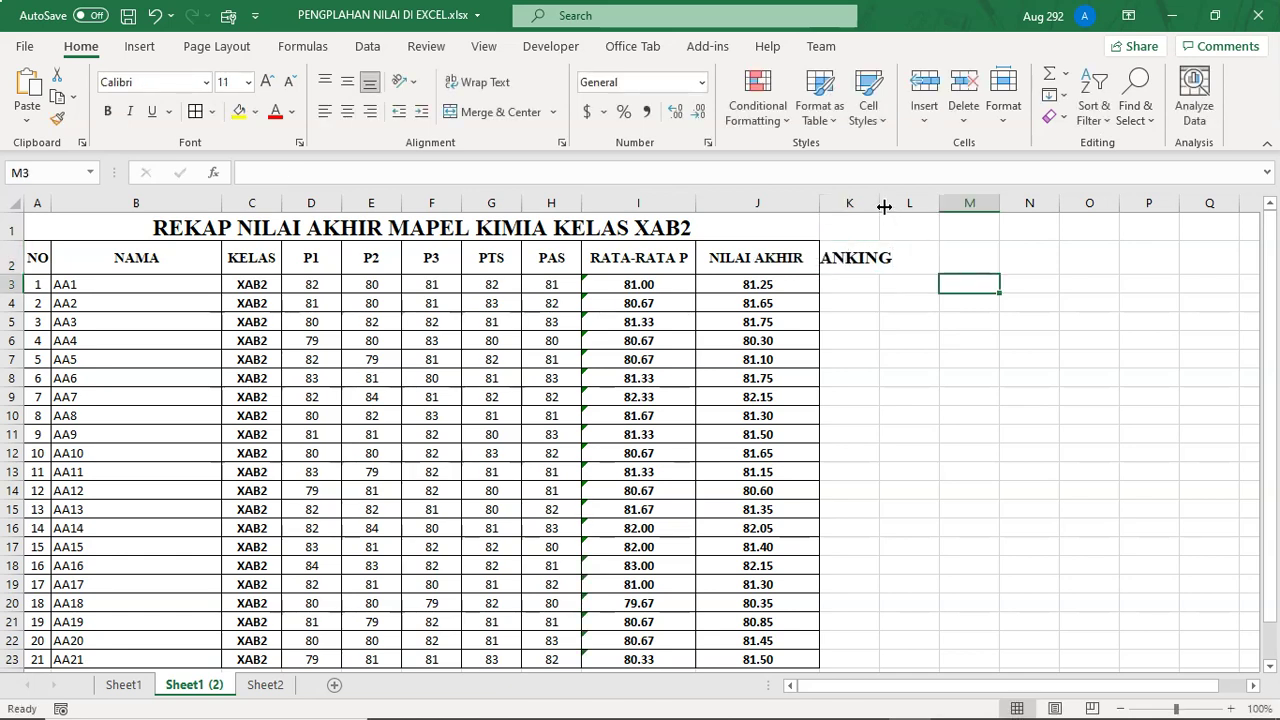
- Widen column K to fit the RANKING heading and reduce the heading's font size to 12
drag(884, 206, 906, 206)
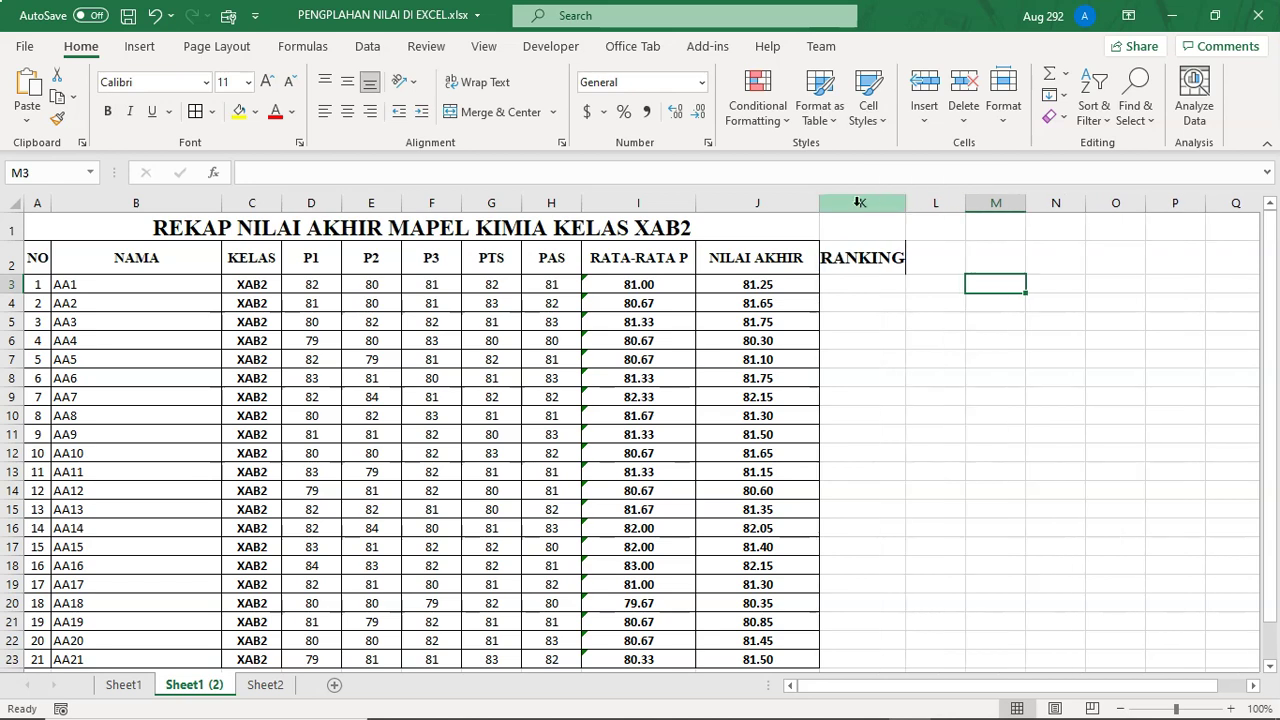
click(851, 258)
click(289, 81)
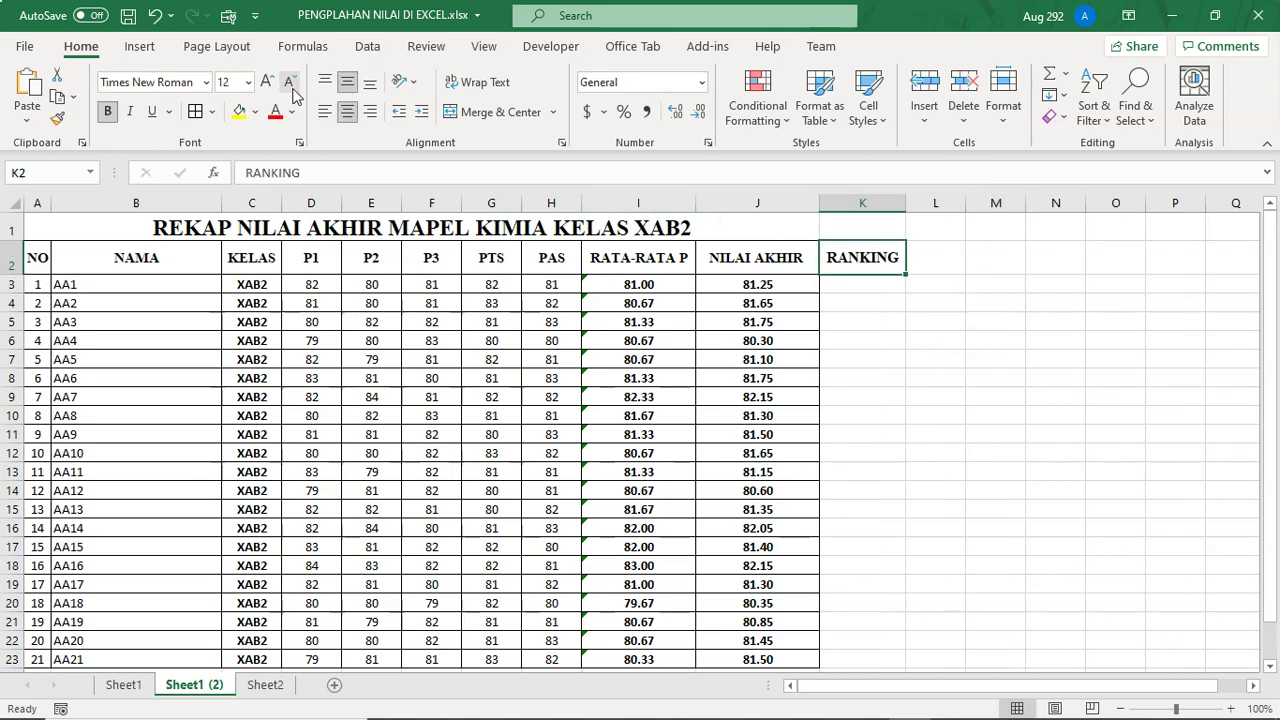
click(955, 378)
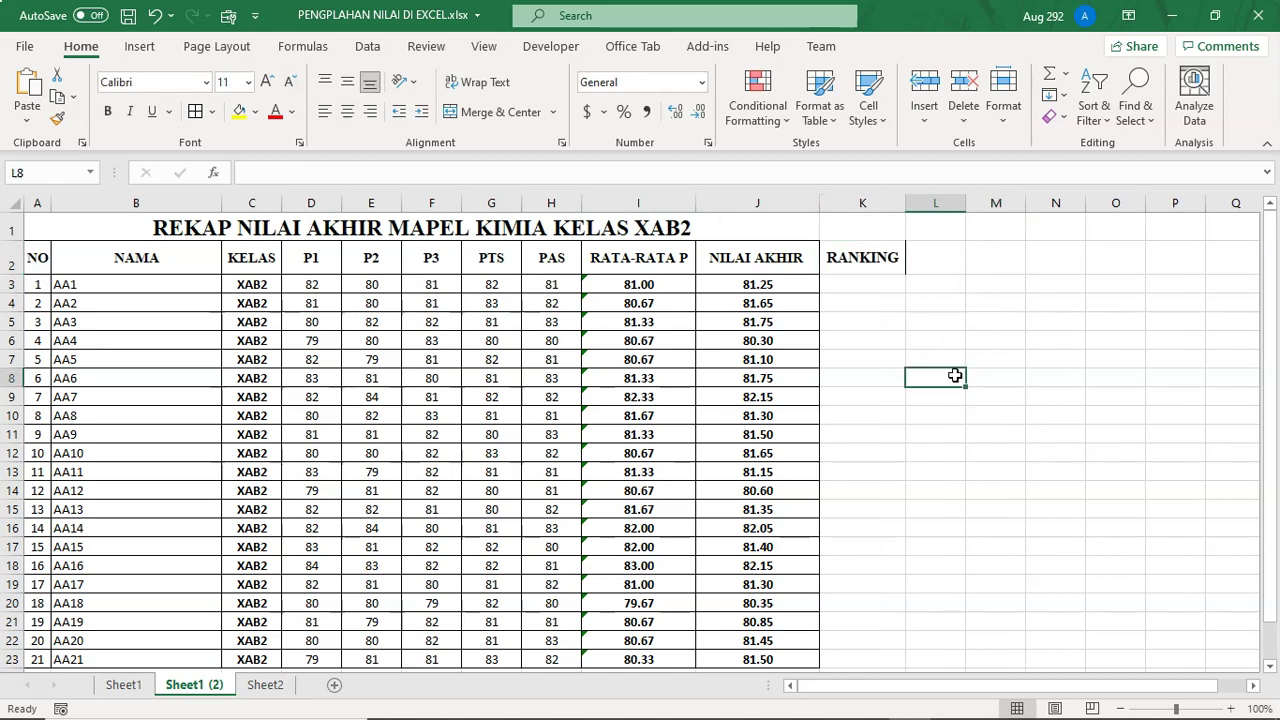
- Start a RANK formula in K3 with J3 as the number and J3:J23 as the reference range
click(848, 279)
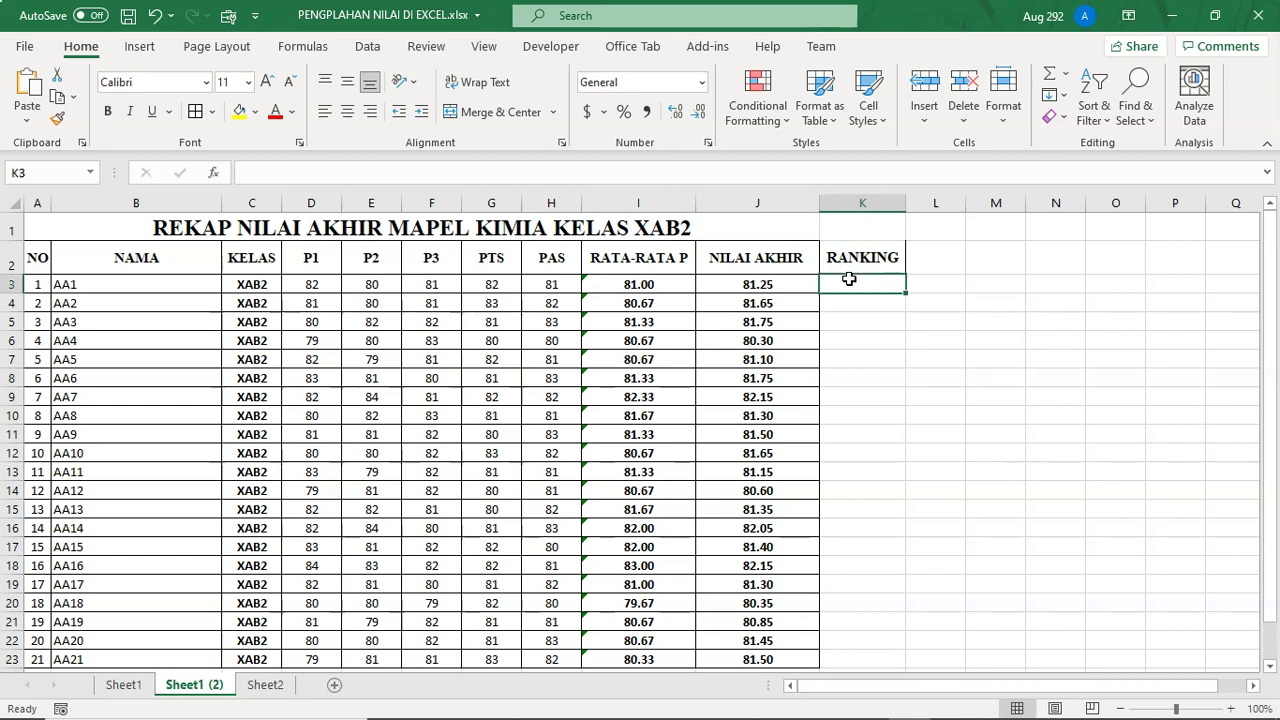
text(=Ra)
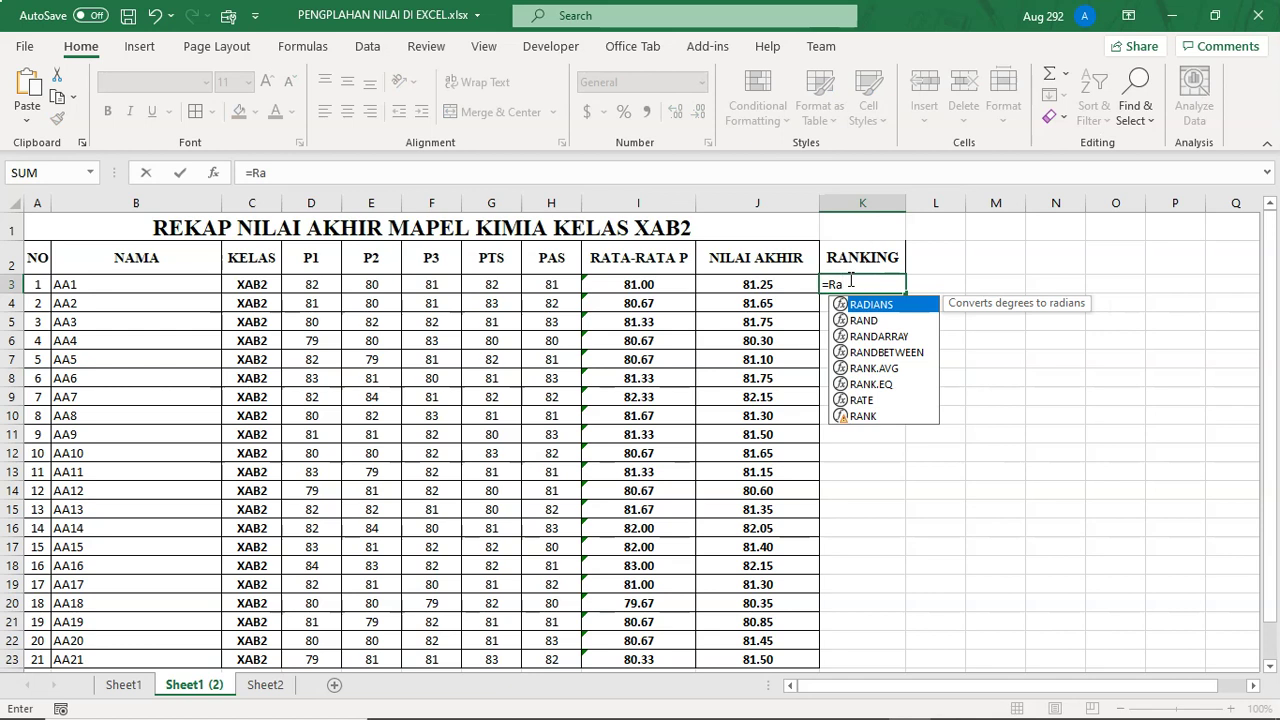
double_click(864, 416)
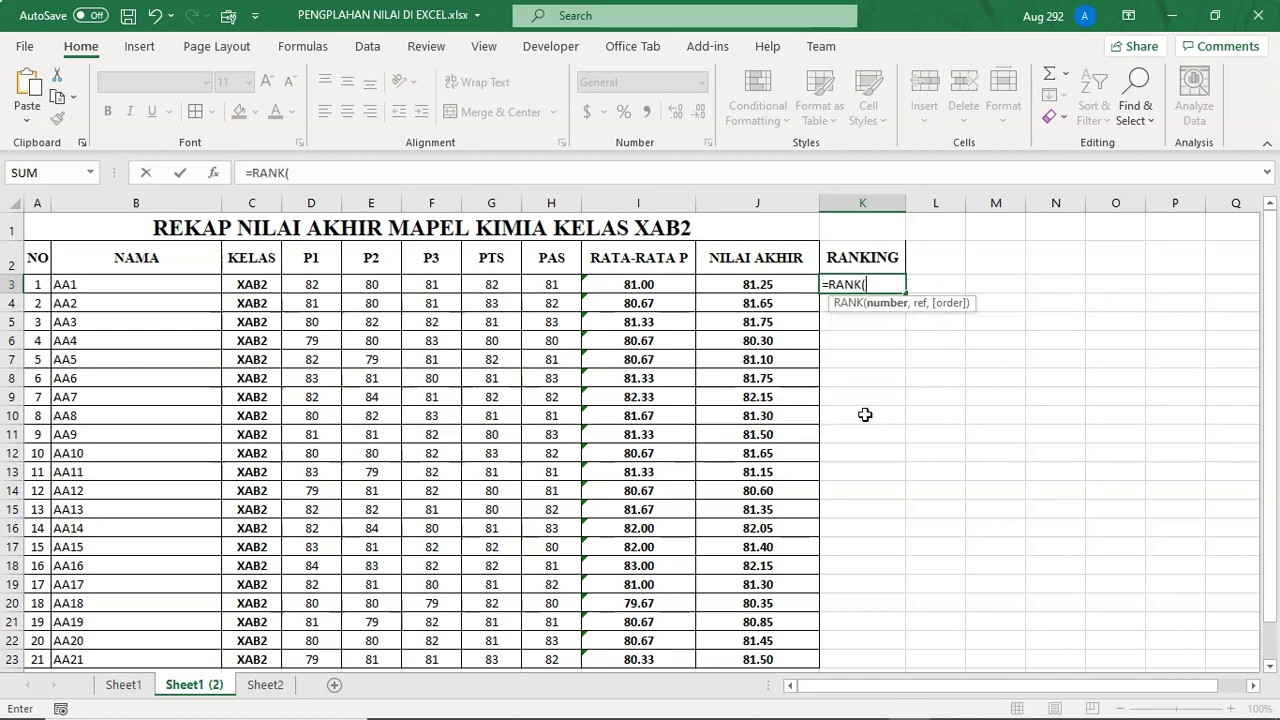
click(777, 287)
text(,)
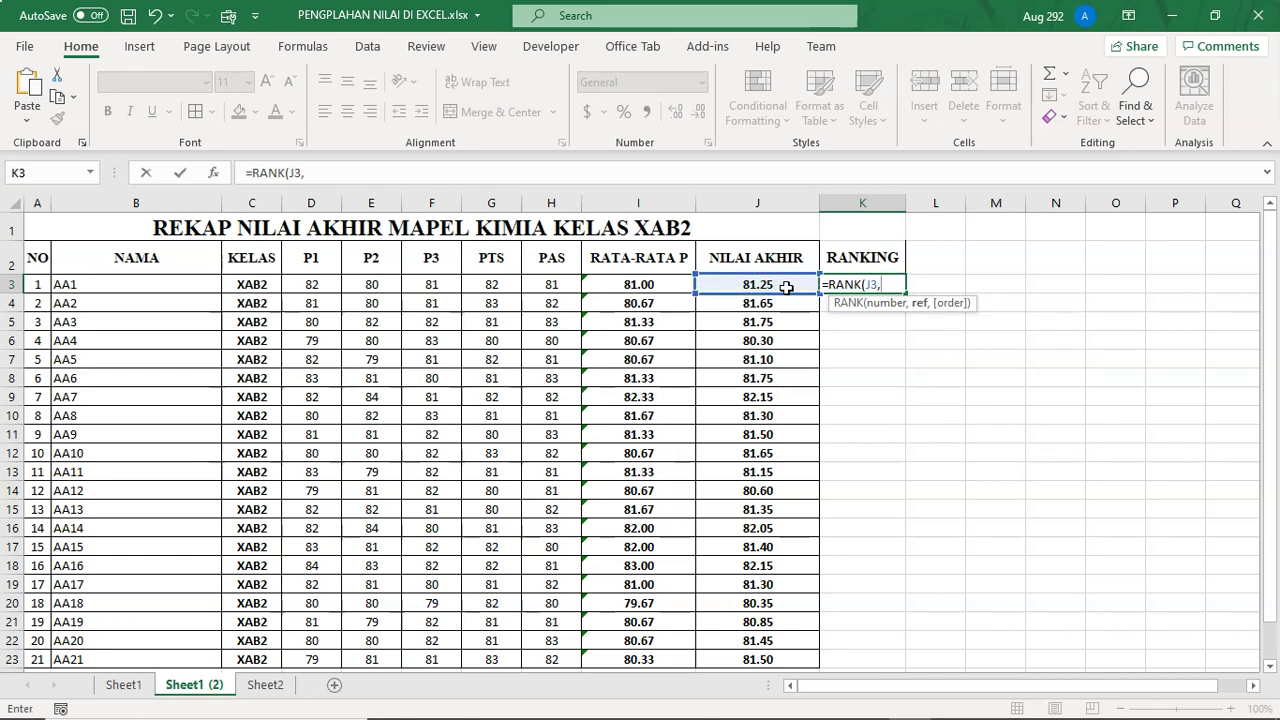
drag(781, 285, 790, 577)
scroll(933, 509, up, 1)
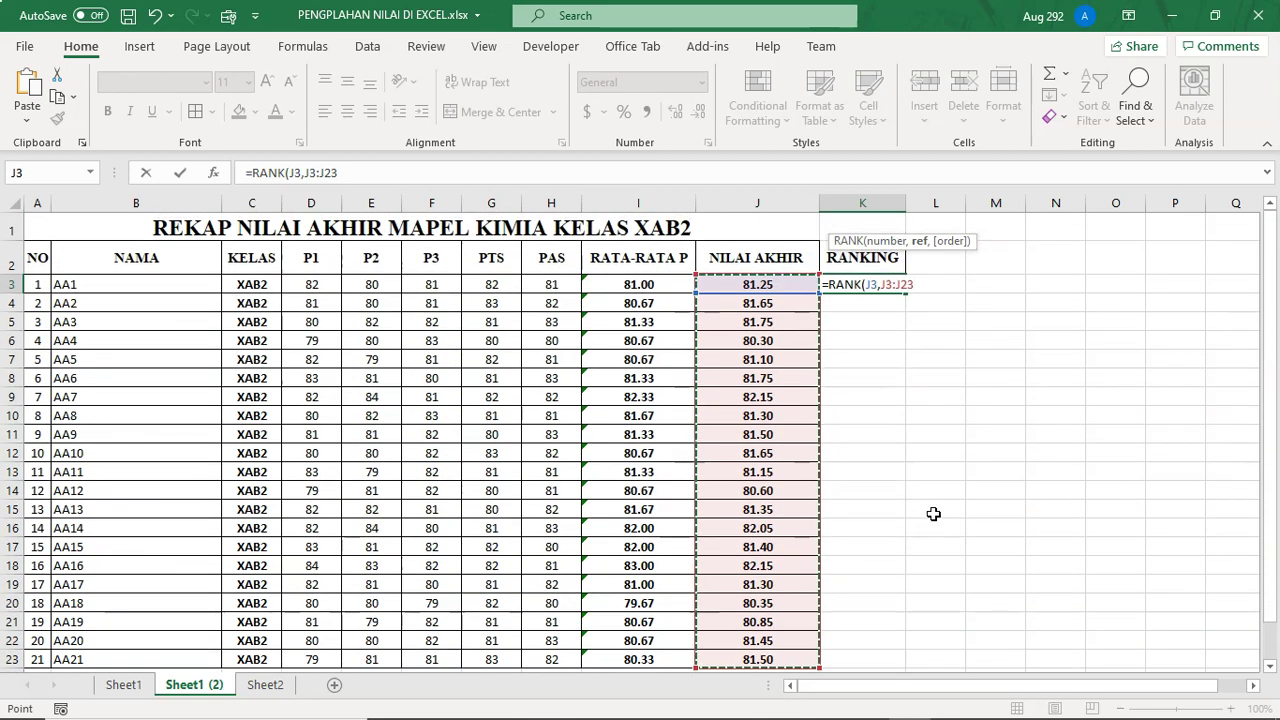
- Lock the reference range as $J$3:$J$23 and complete K3 with ascending order as =RANK(J3,$J$3:$J$23,1)
click(880, 285)
text(,)
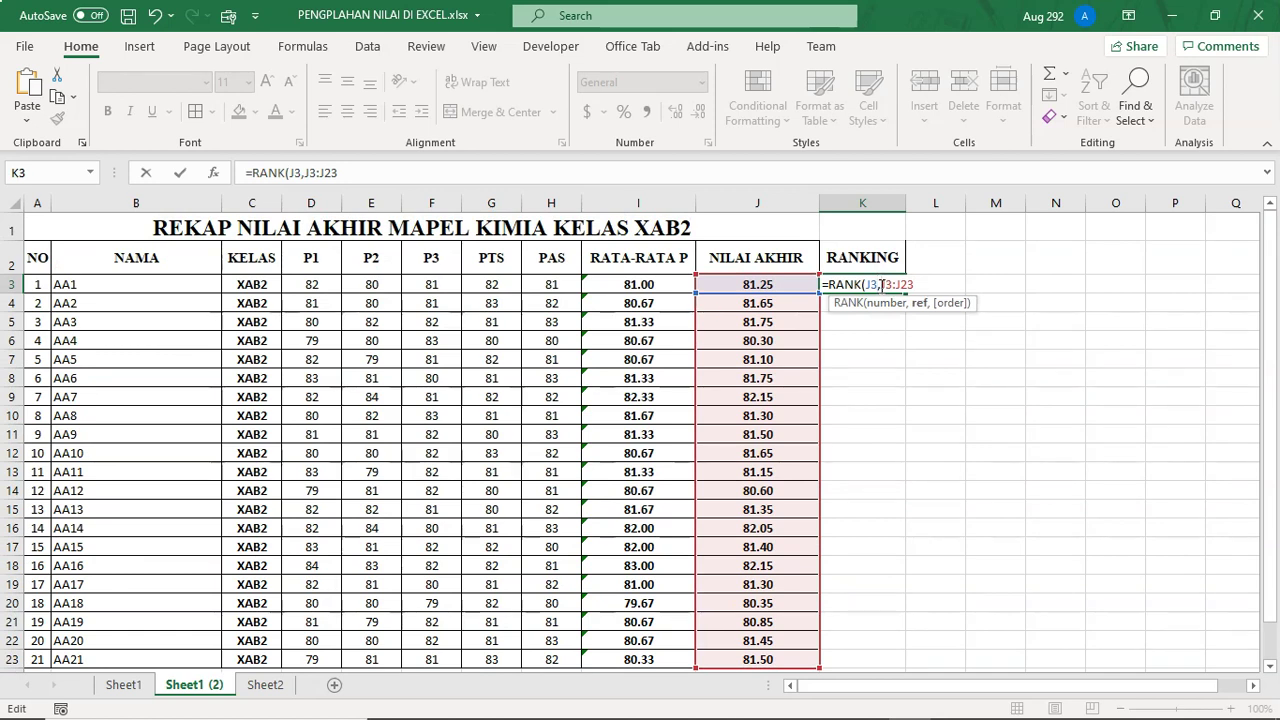
key(F4)
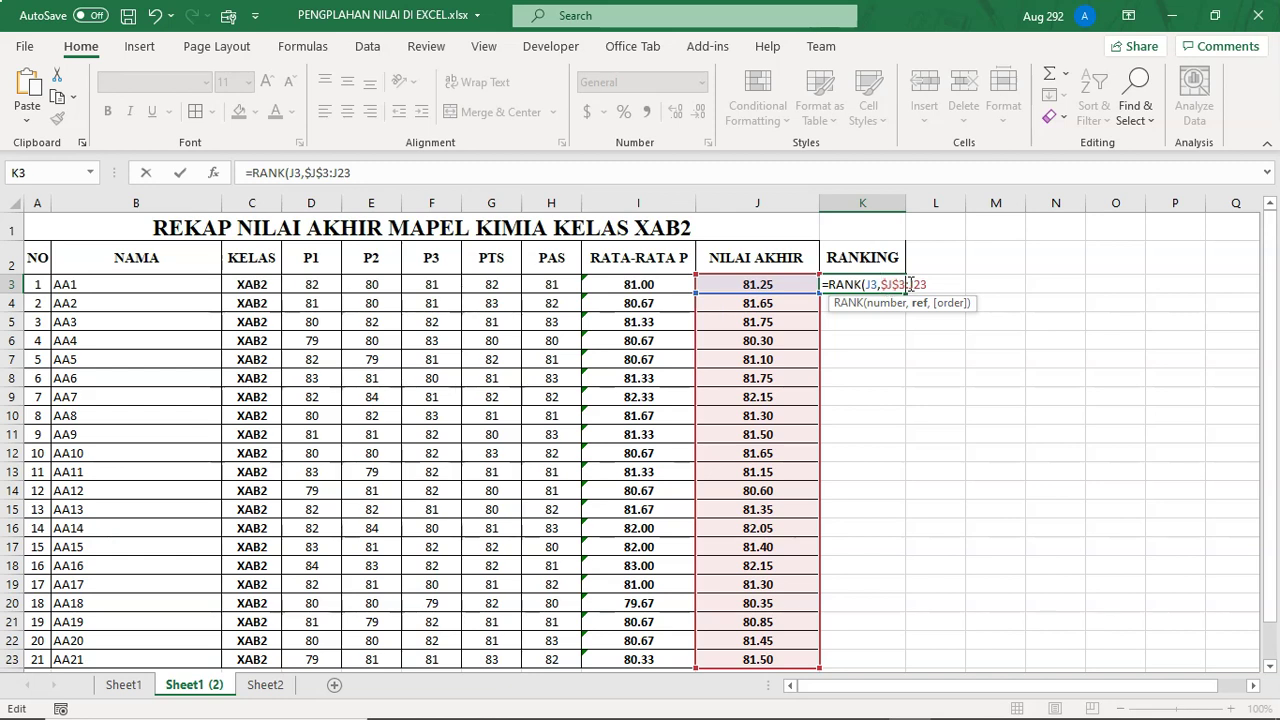
key(F4)
click(942, 284)
text(,1)
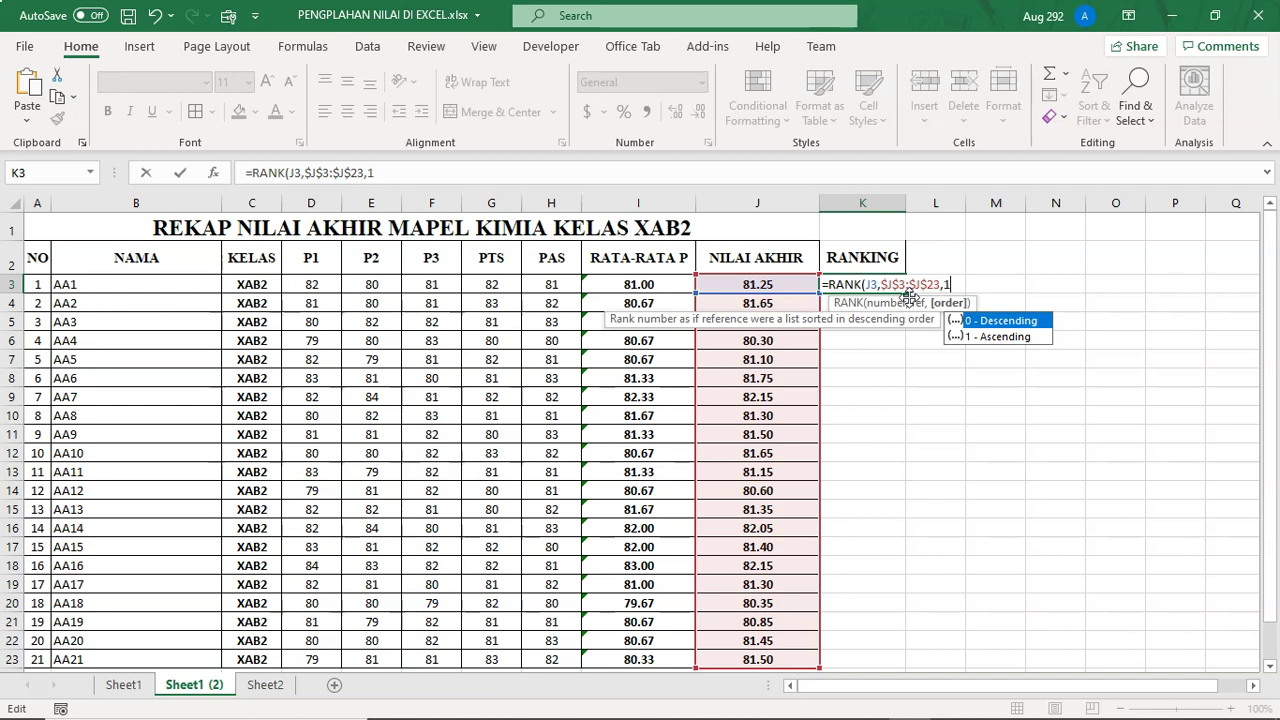
text())
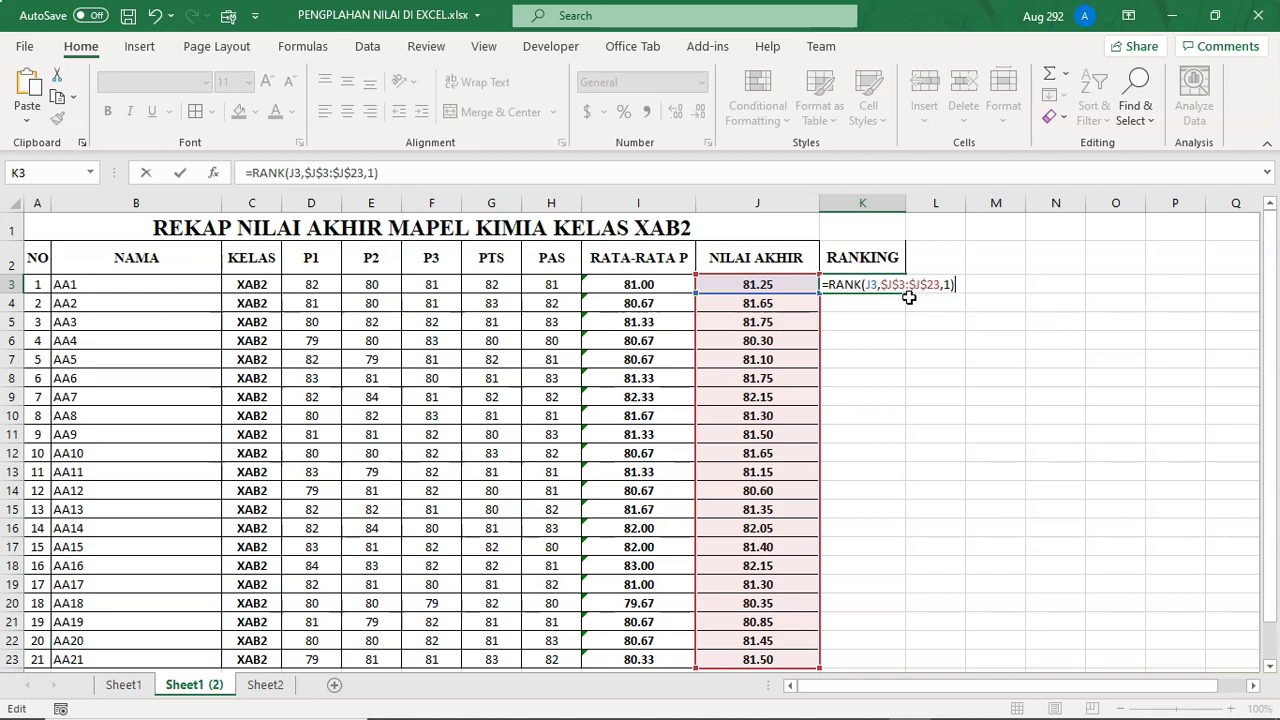
key(Return)
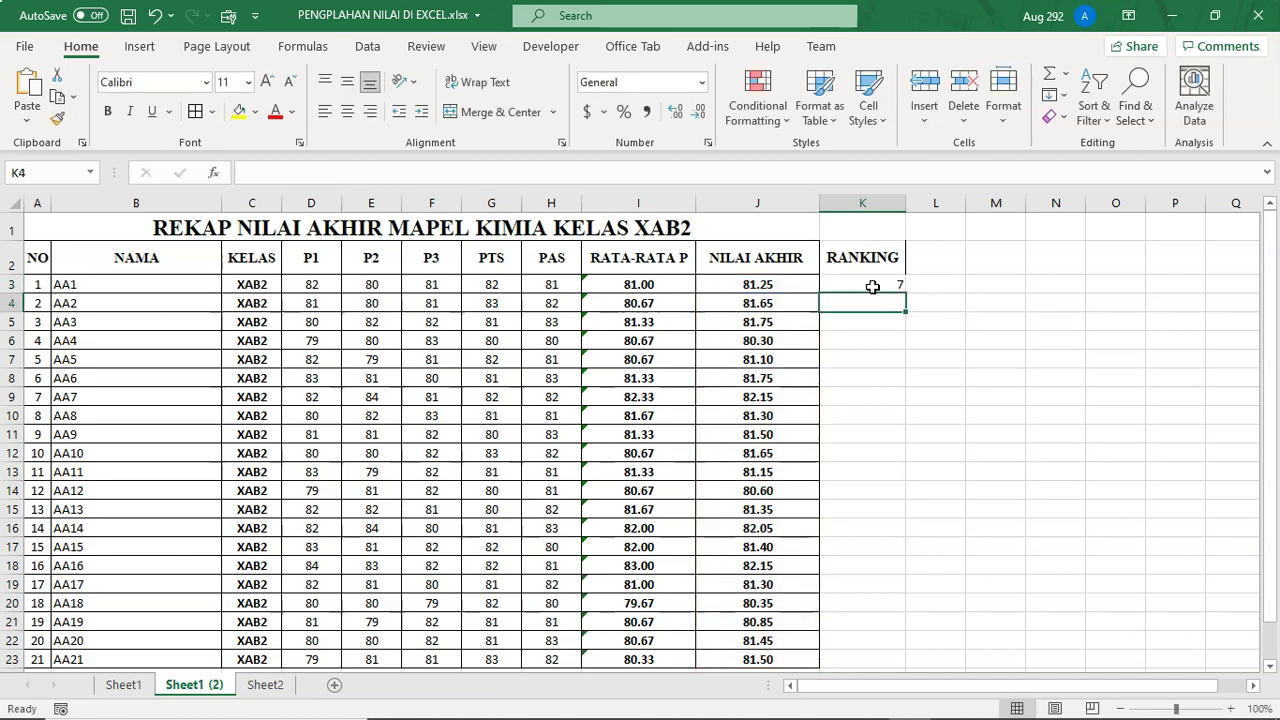
- Fill the ascending rank formula from K3 down to K23
click(872, 286)
drag(906, 292, 896, 608)
scroll(994, 457, up, 1)
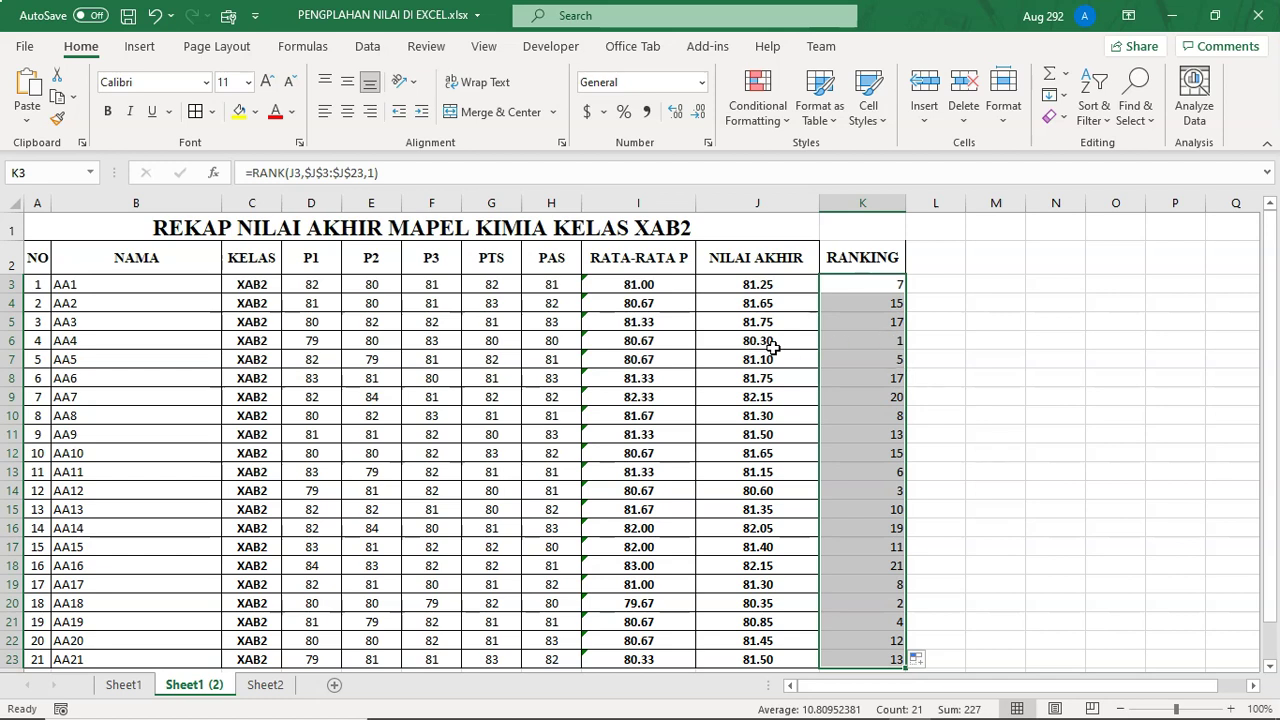
- Change the rank order in K3 to 0 for descending and refill the formula down to K23
click(884, 286)
double_click(884, 286)
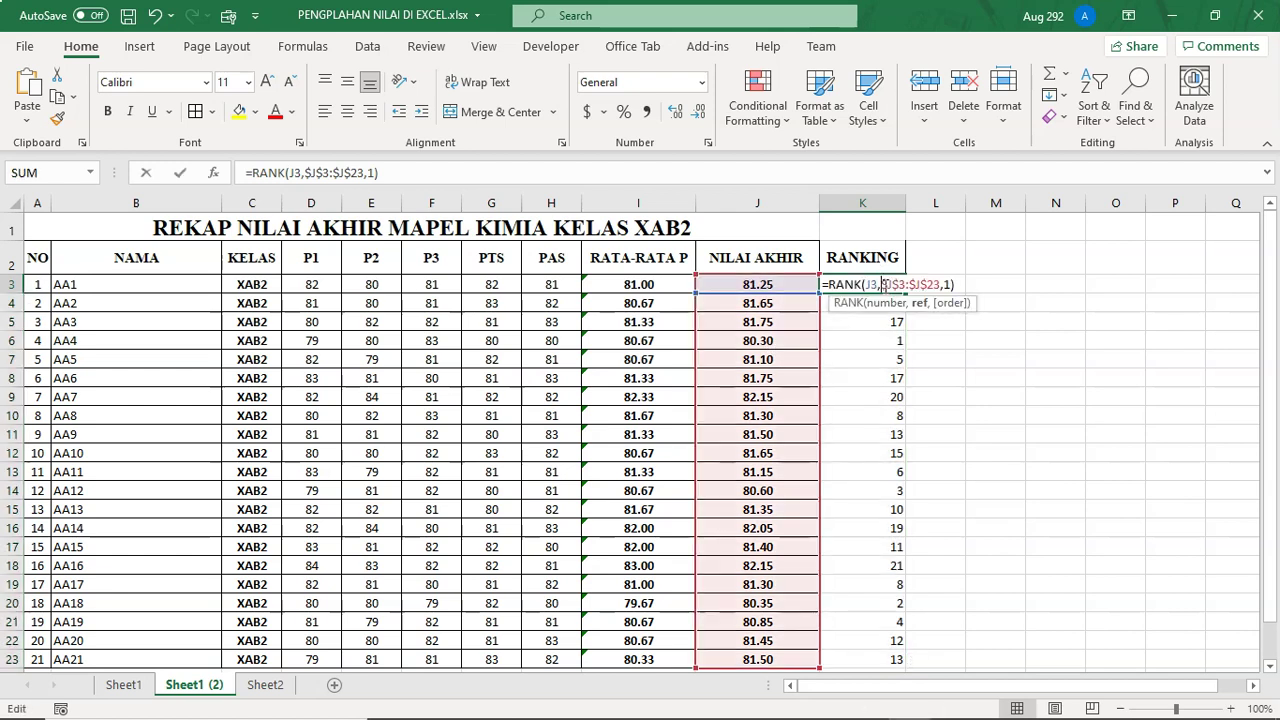
click(949, 285)
key(BackSpace)
text(0)
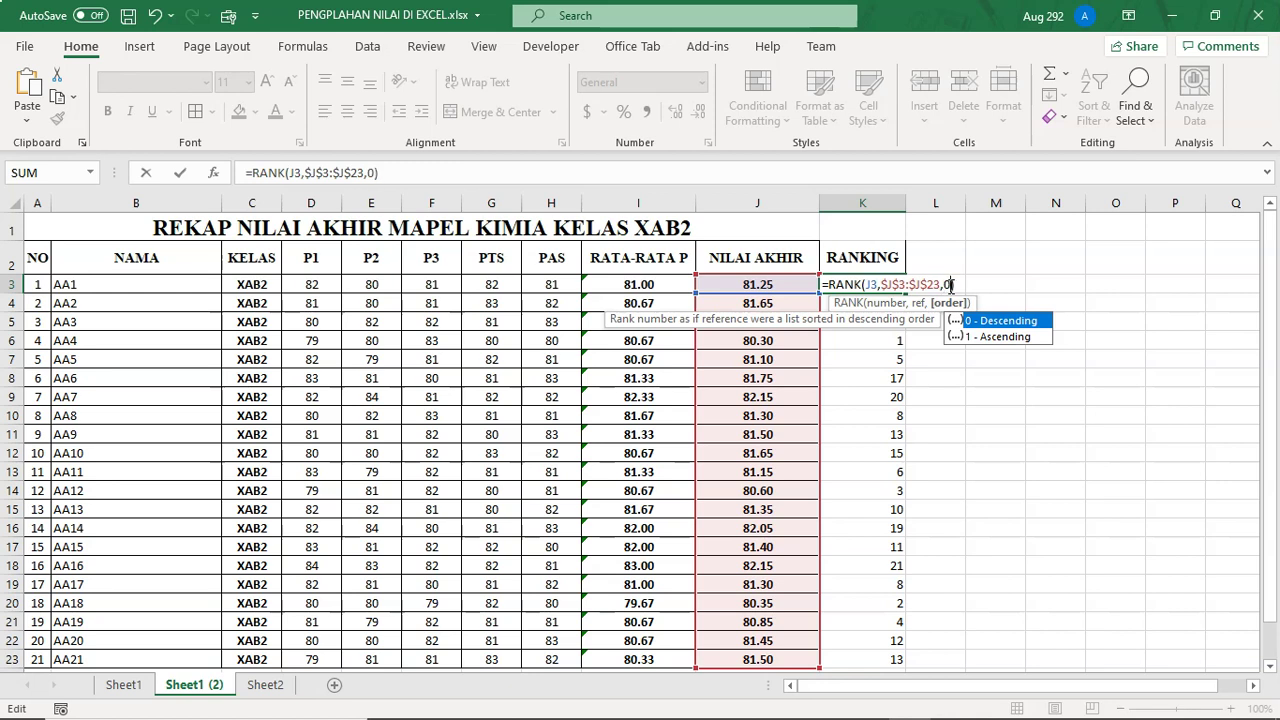
key(Return)
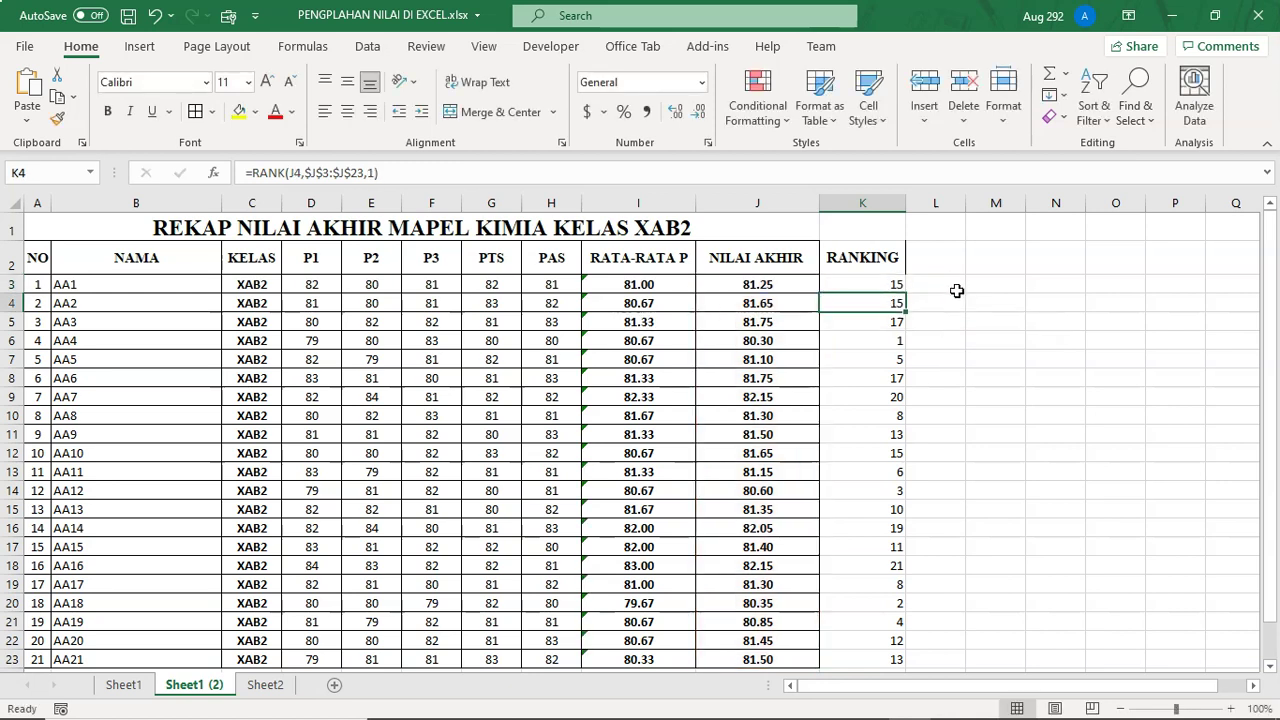
click(882, 285)
drag(907, 291, 895, 607)
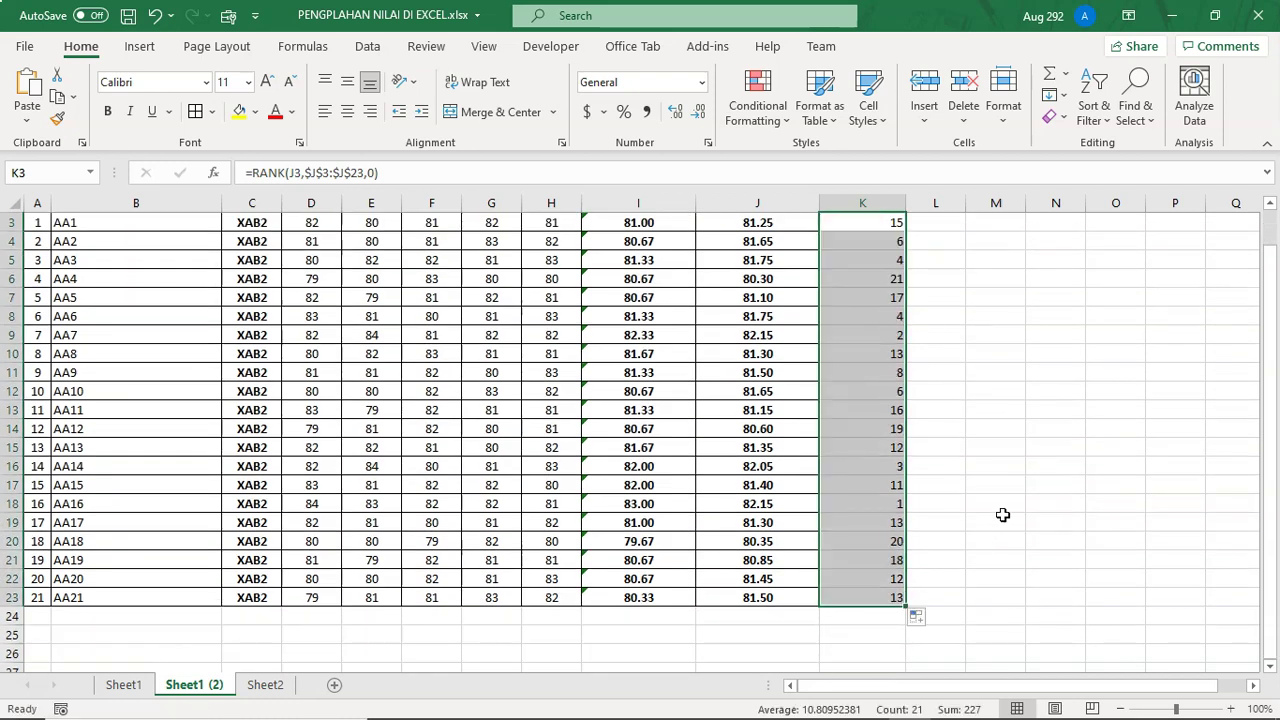
- Compare the final scores and rankings of students AA16 and AA7 in rows 18 and 9
click(764, 506)
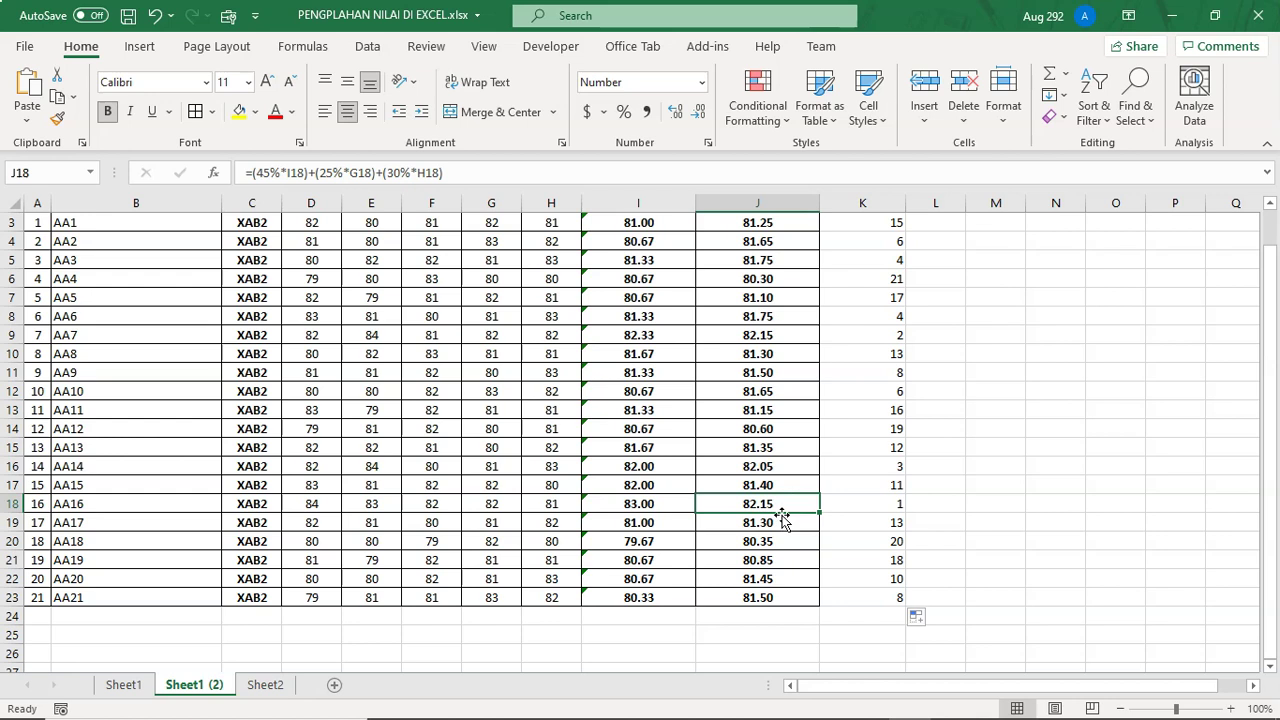
click(881, 505)
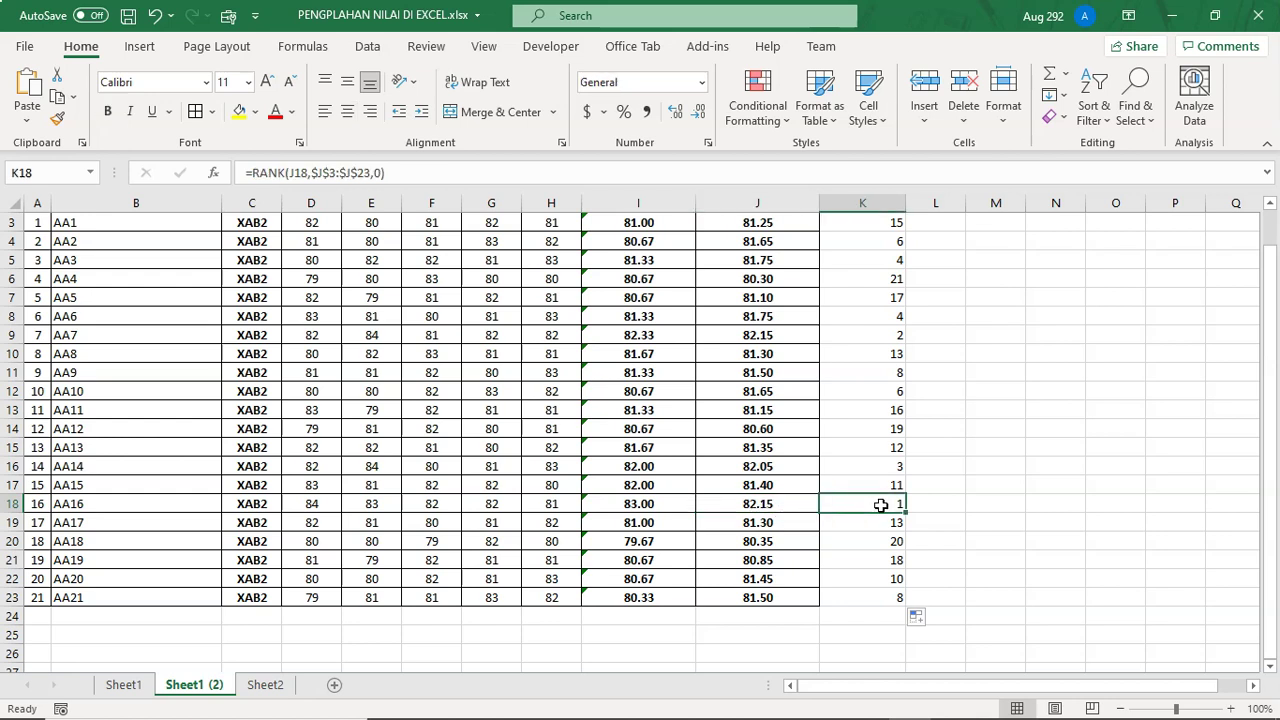
click(775, 337)
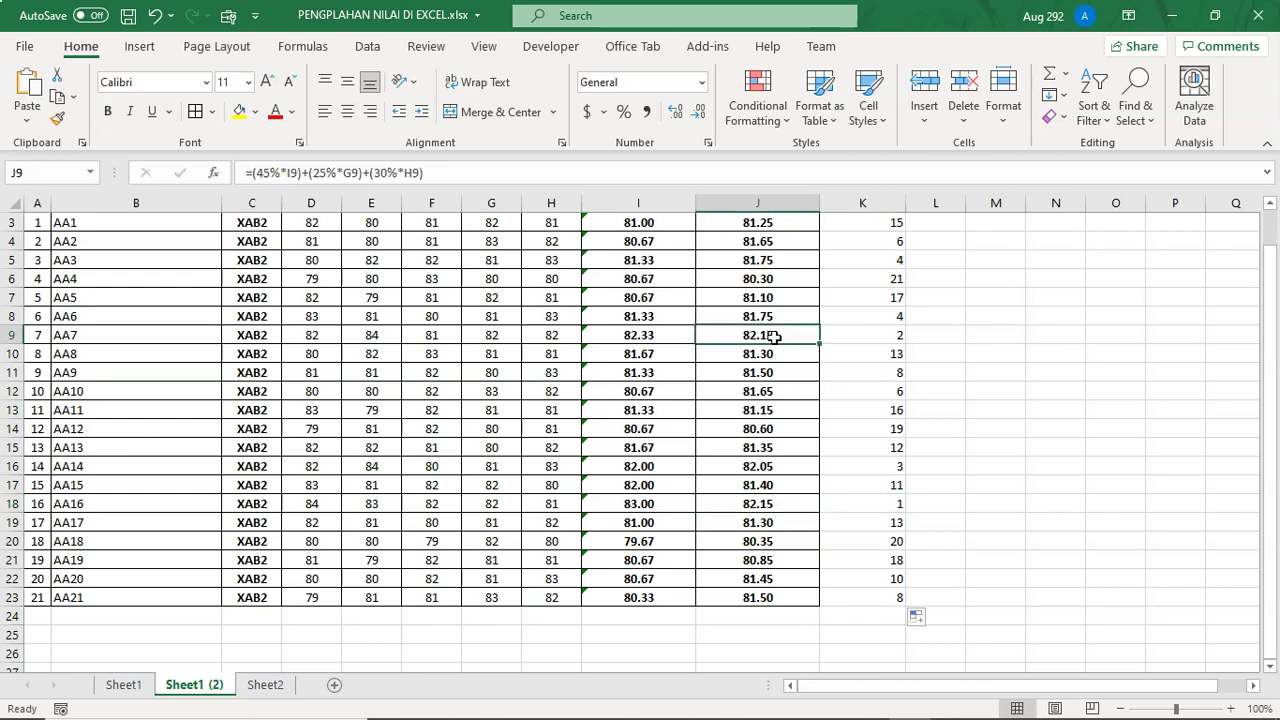
click(895, 338)
click(773, 337)
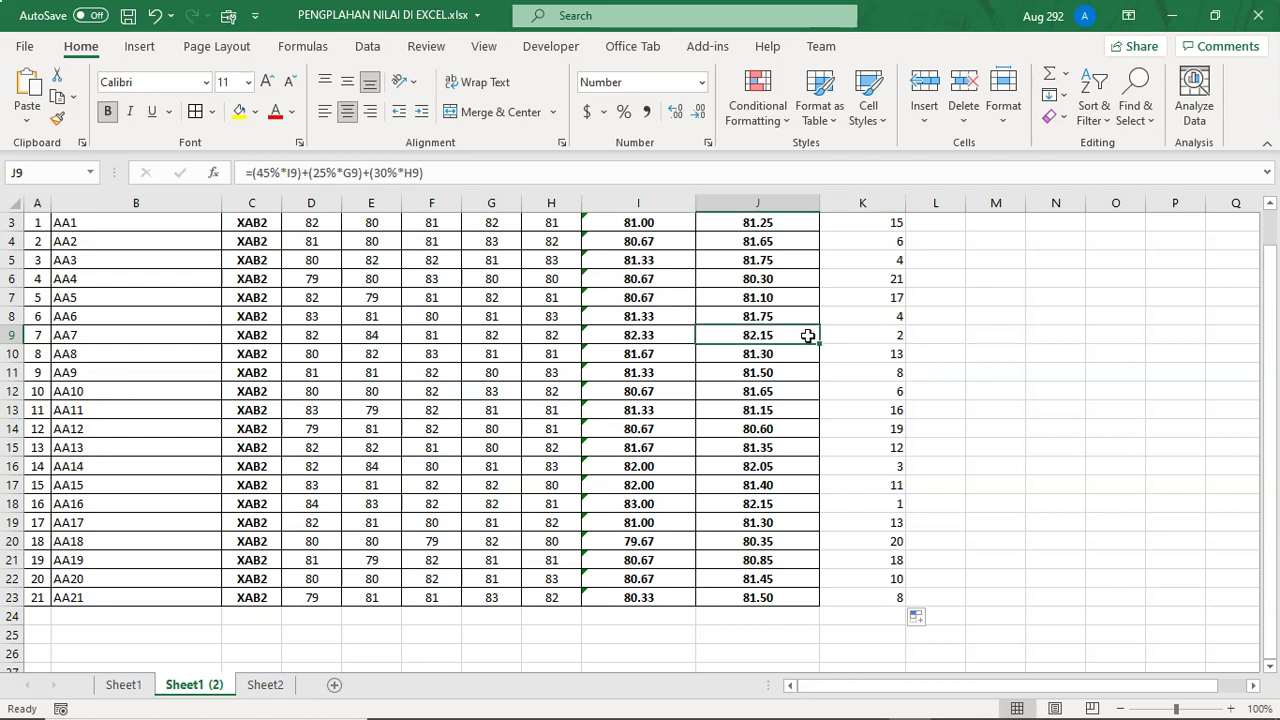
scroll(829, 340, up, 1)
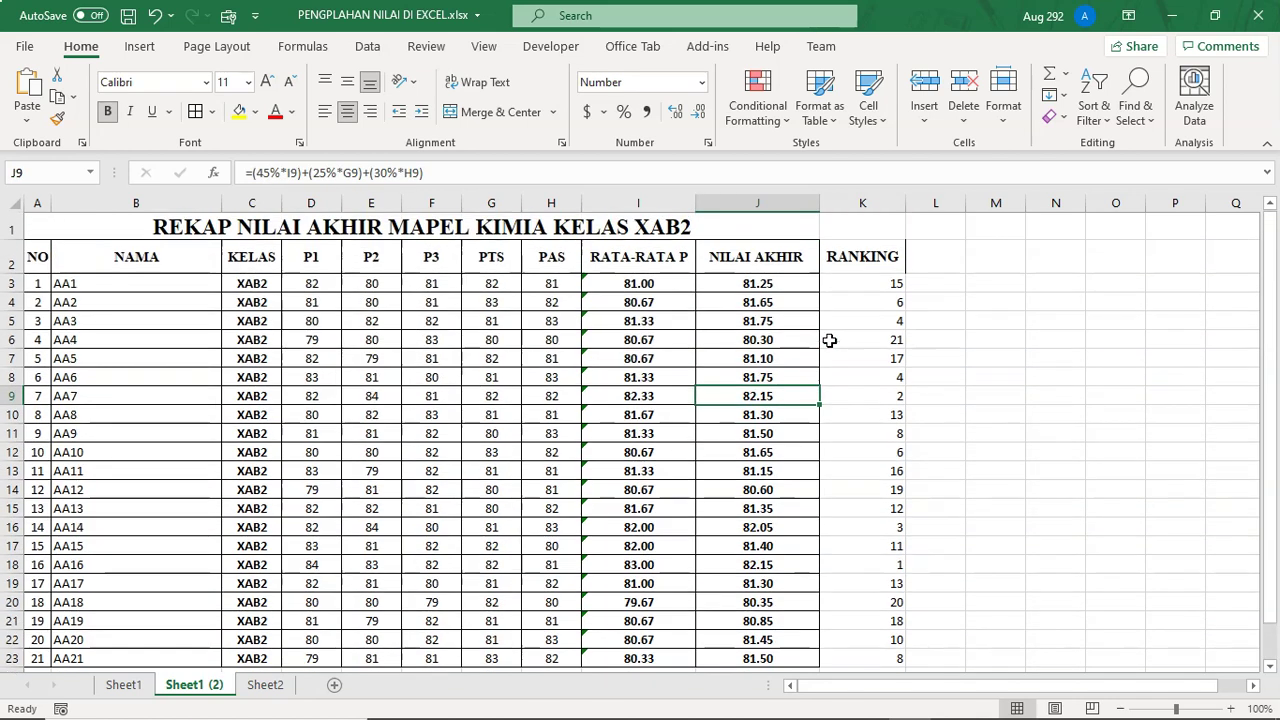
scroll(829, 341, down, 1)
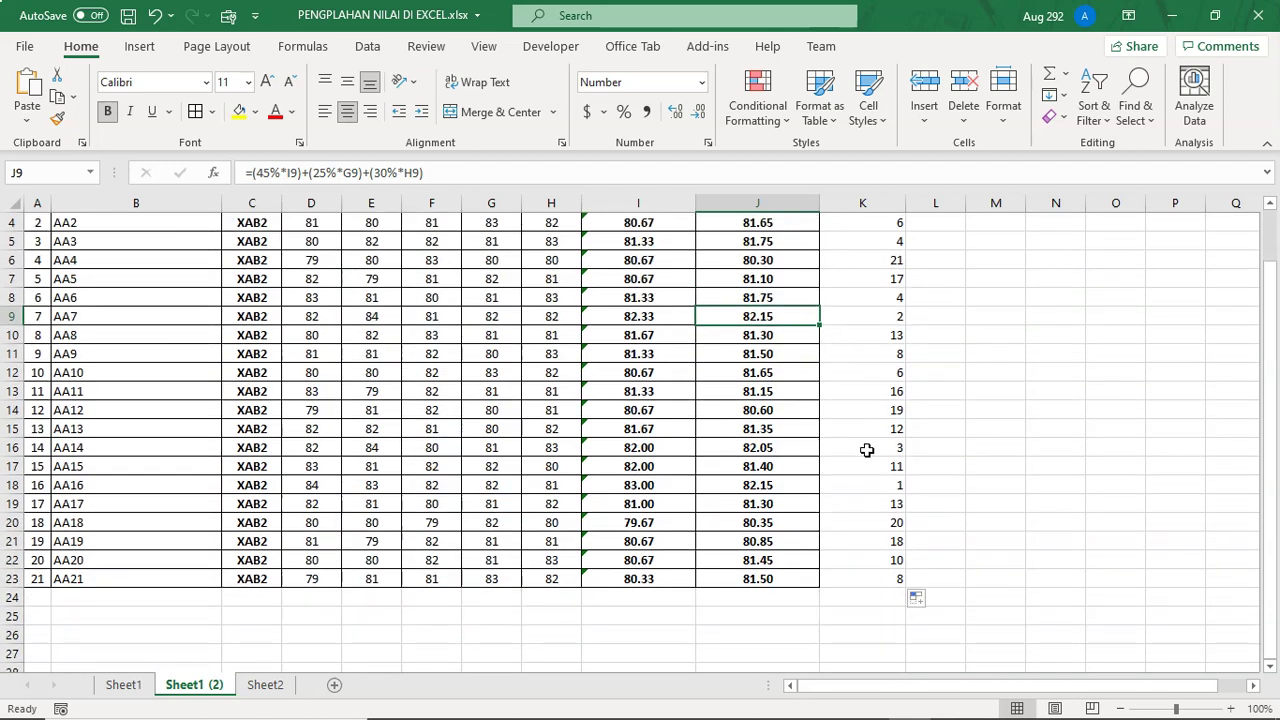
scroll(887, 329, up, 1)
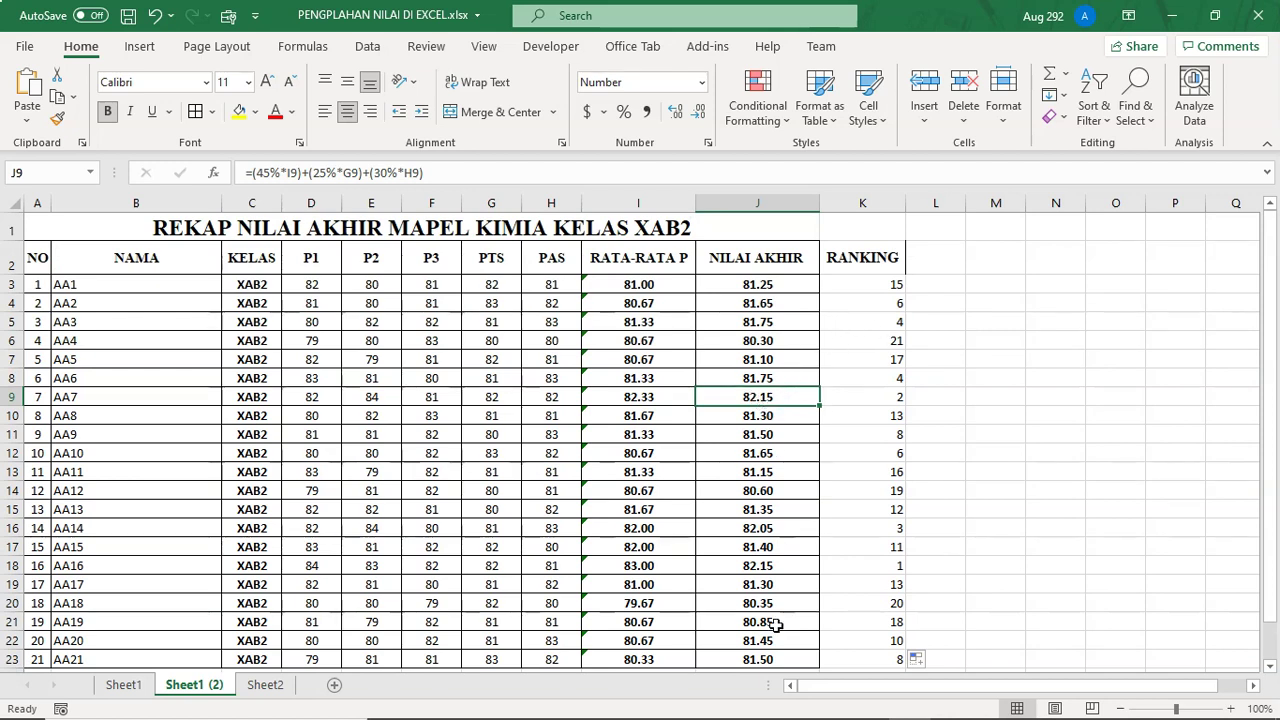
click(891, 396)
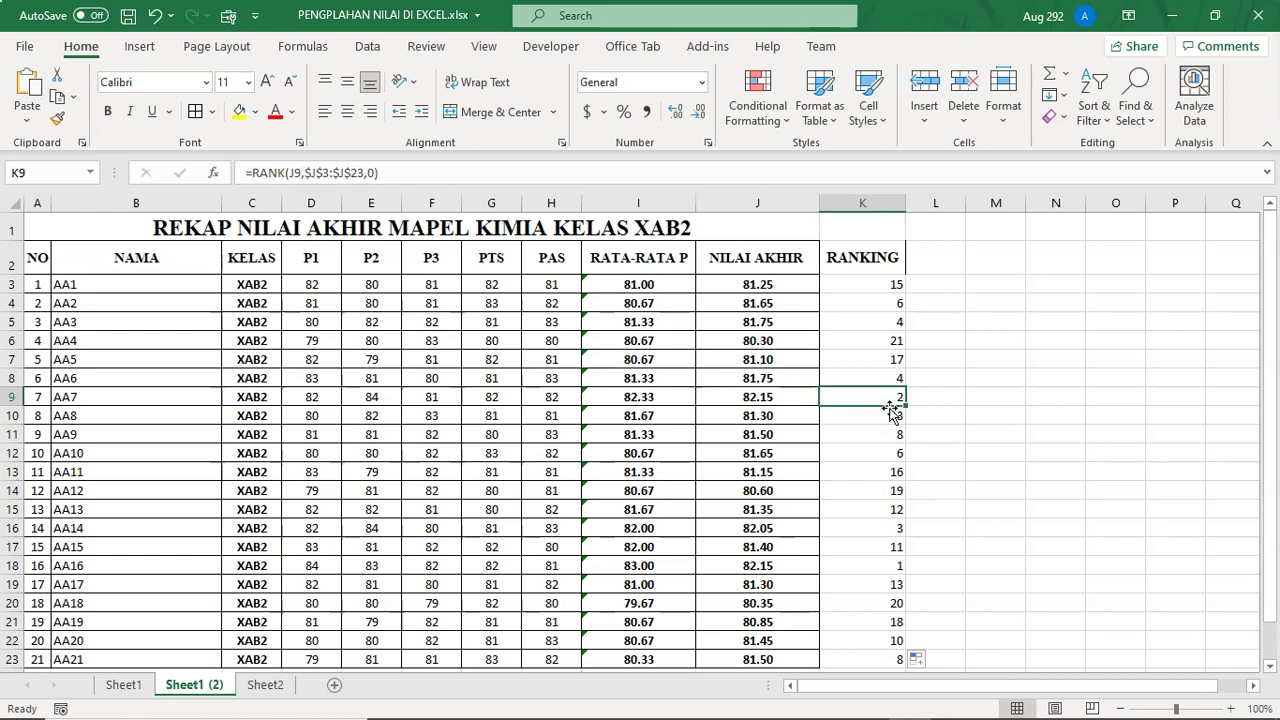
click(870, 565)
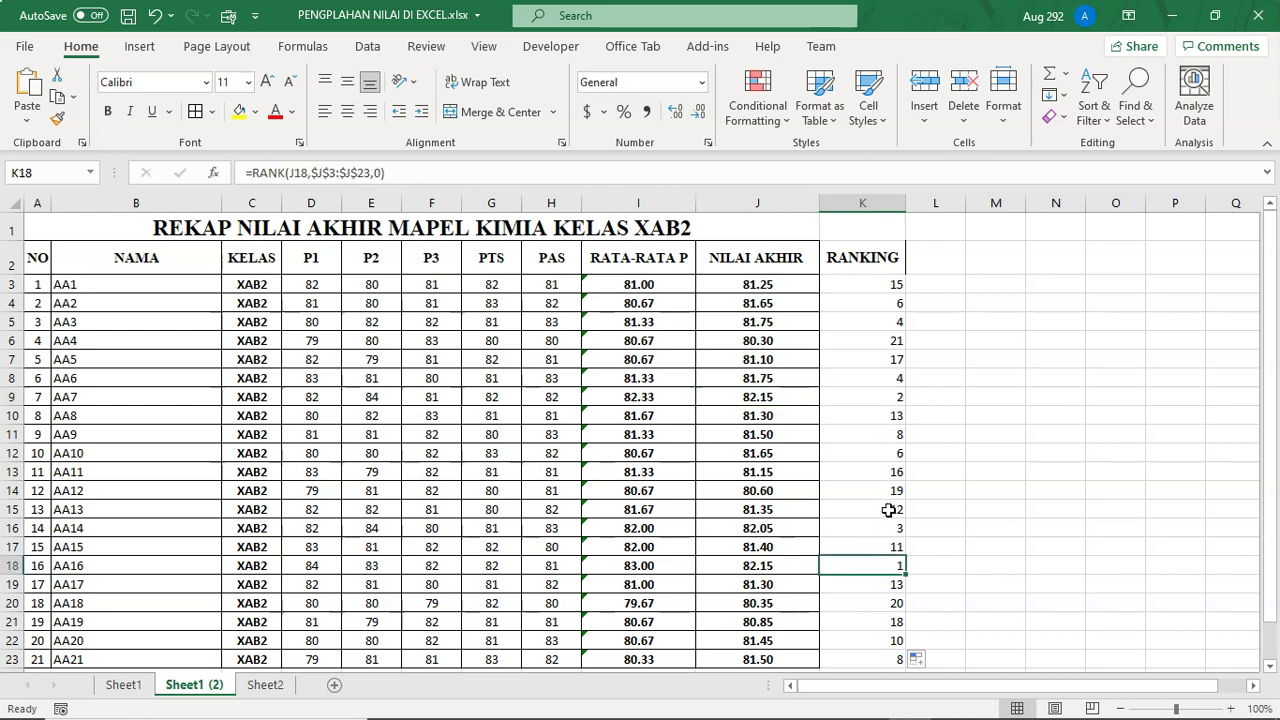
click(763, 392)
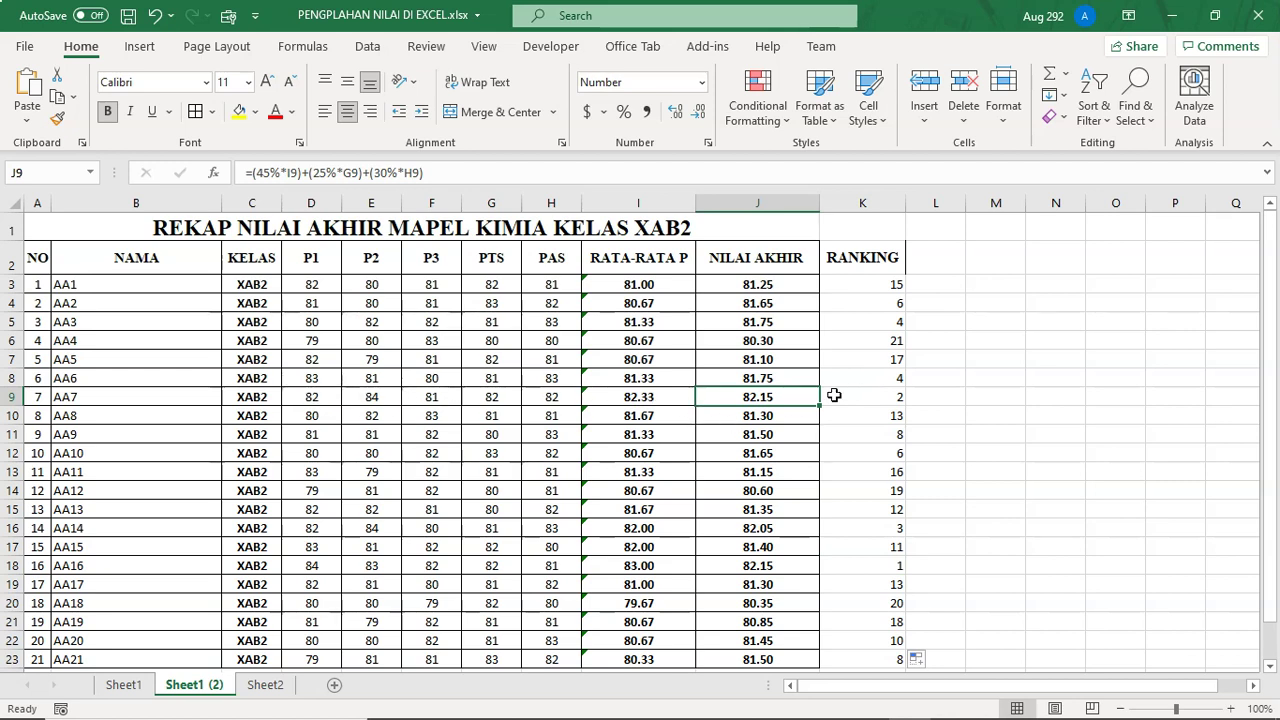
- Compare the RATA-RATA P averages of students AA7 and AA16 in cells I9 and I18
click(622, 397)
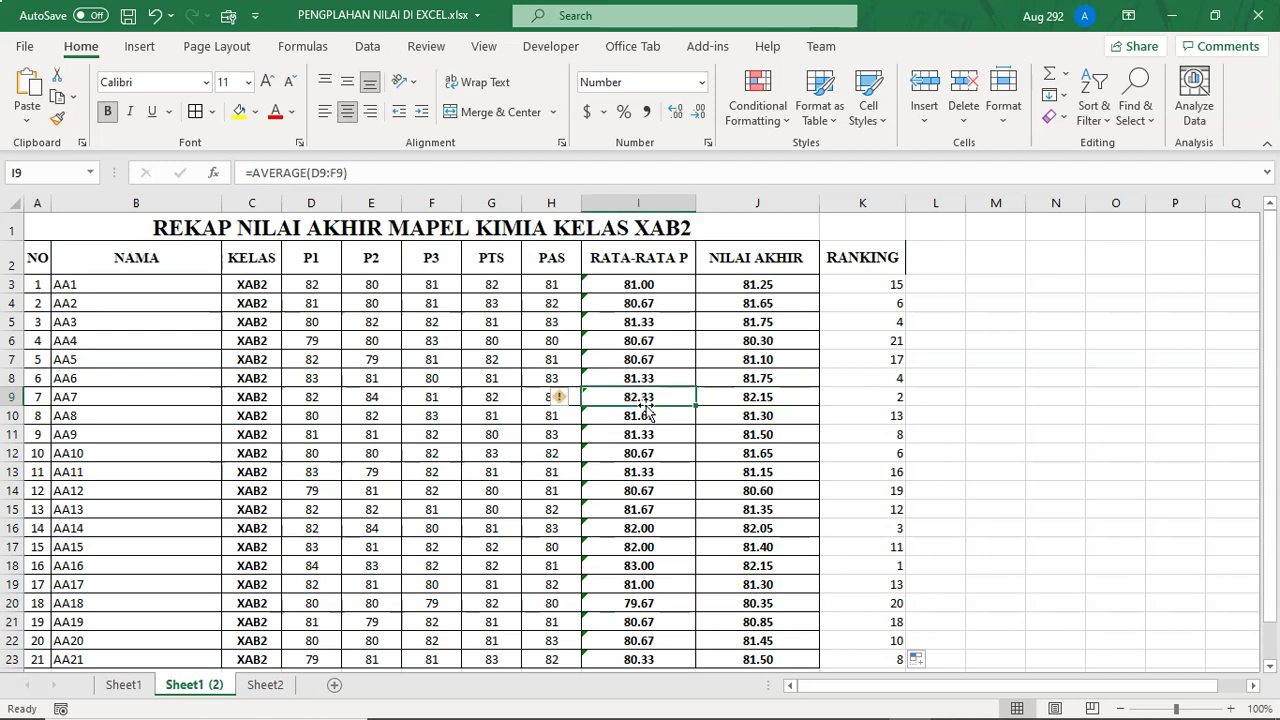
click(652, 566)
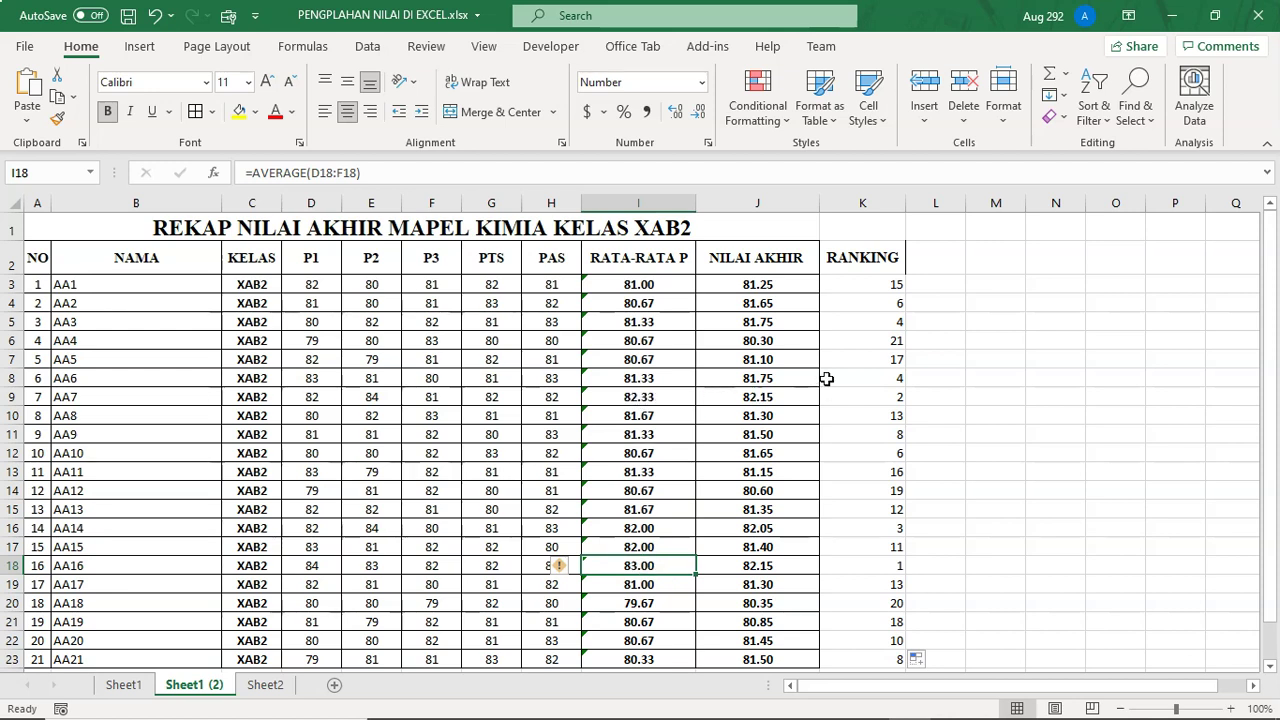
- Apply all borders and bold formatting to the ranking column, cells K2:K23
drag(845, 256, 843, 590)
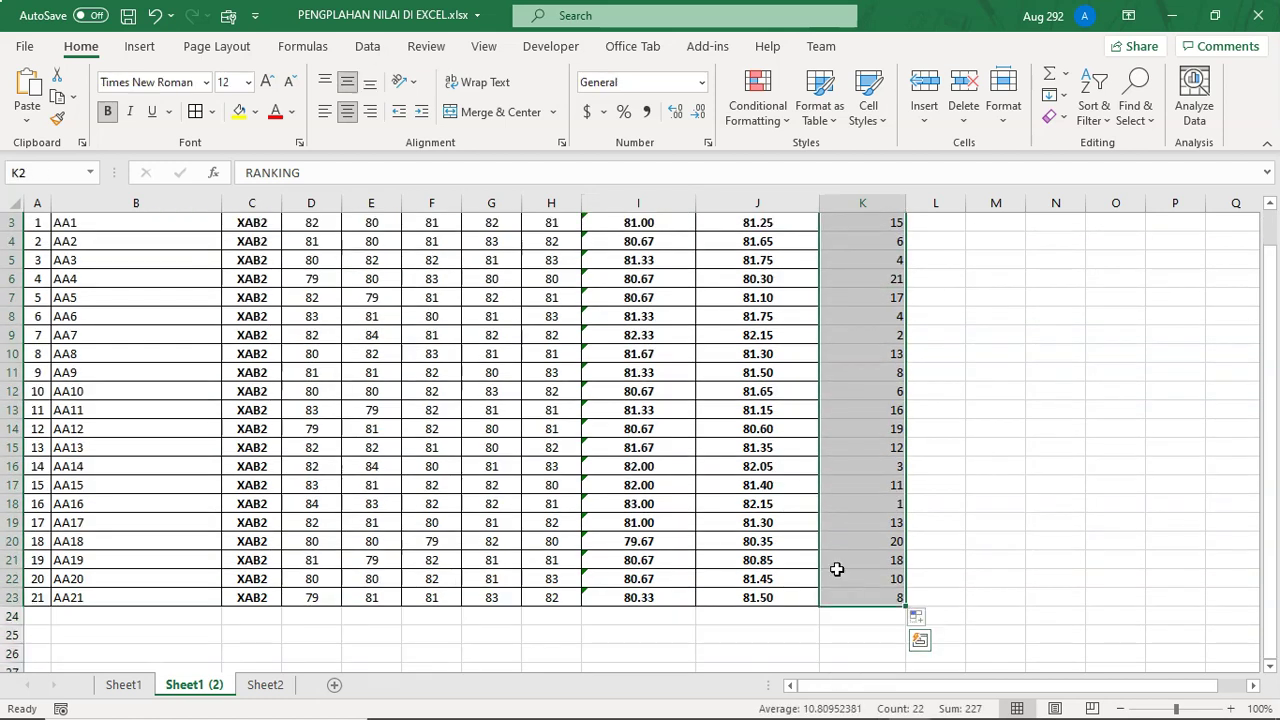
click(195, 115)
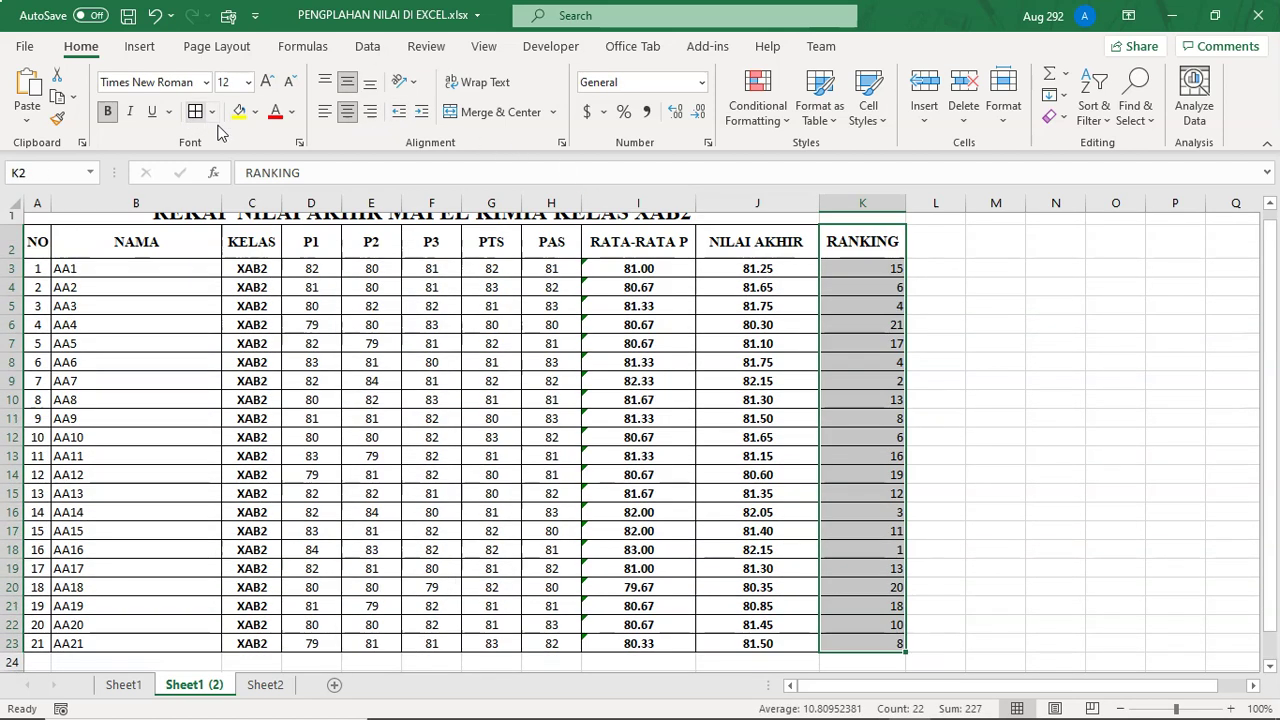
click(109, 113)
click(112, 114)
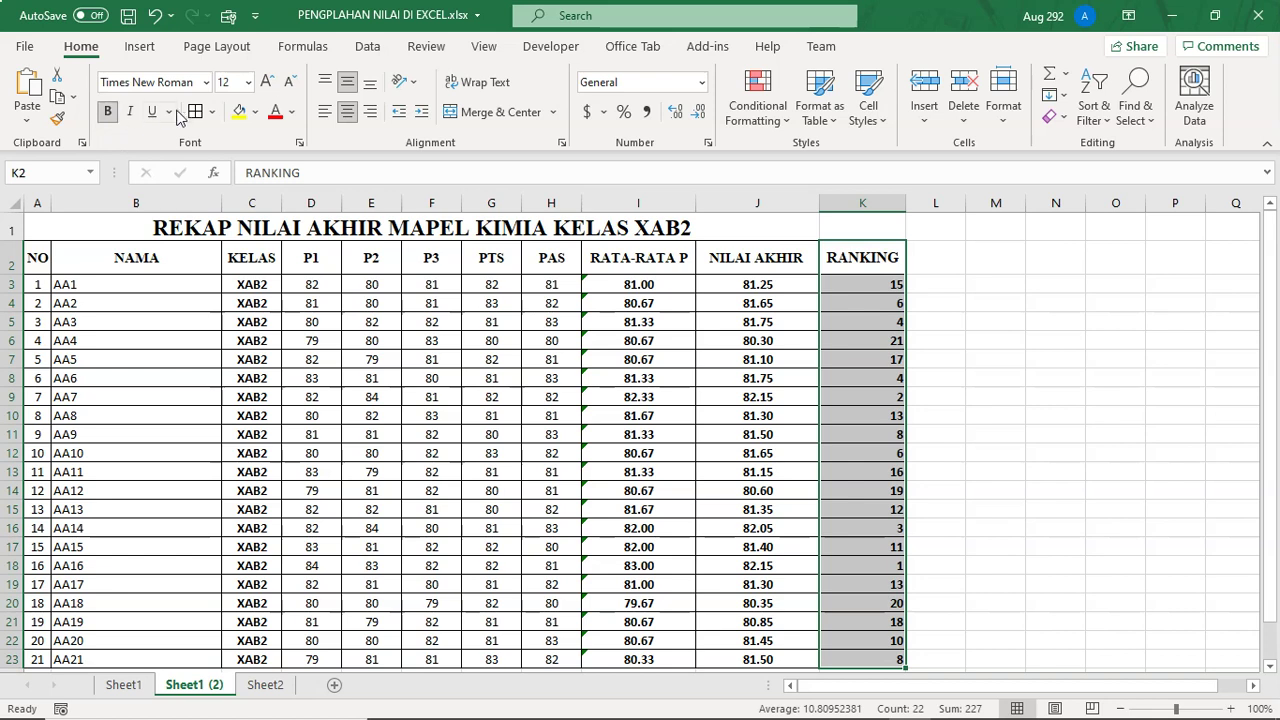
- Centre the contents of K2:K23 both horizontally and vertically, and deselect the range
click(347, 113)
click(370, 82)
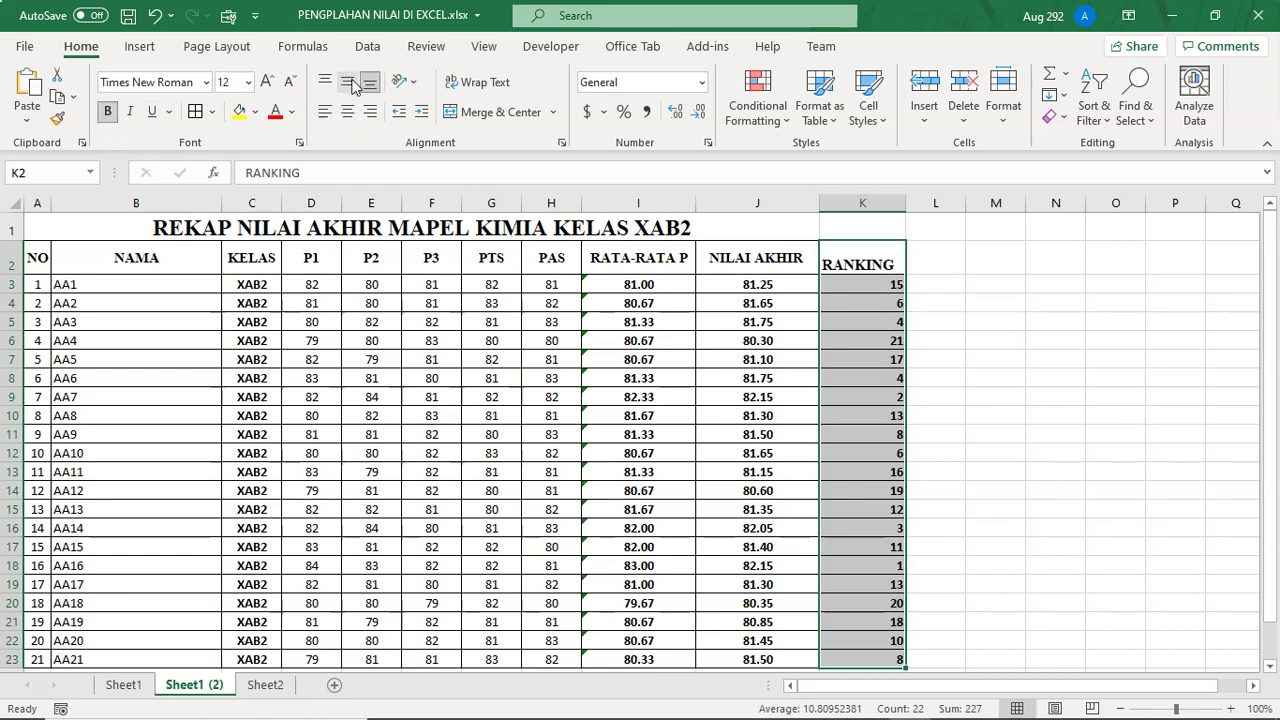
click(348, 112)
click(347, 82)
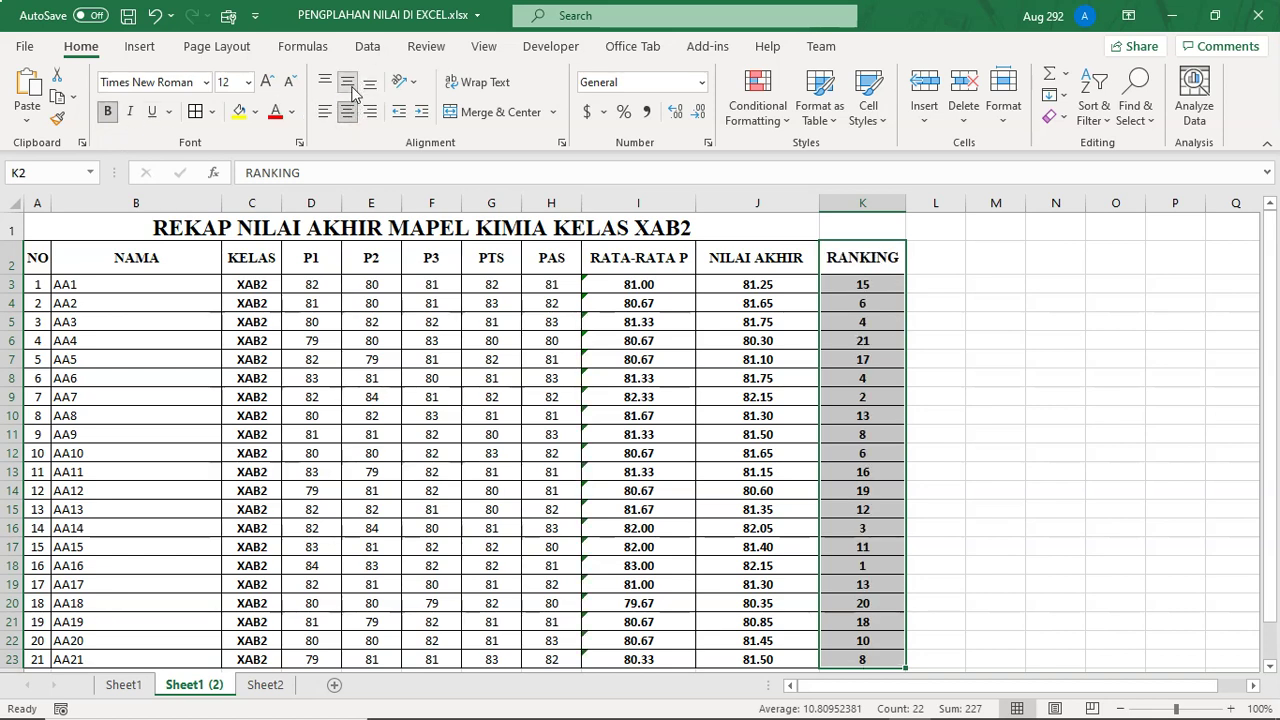
scroll(908, 400, down, 2)
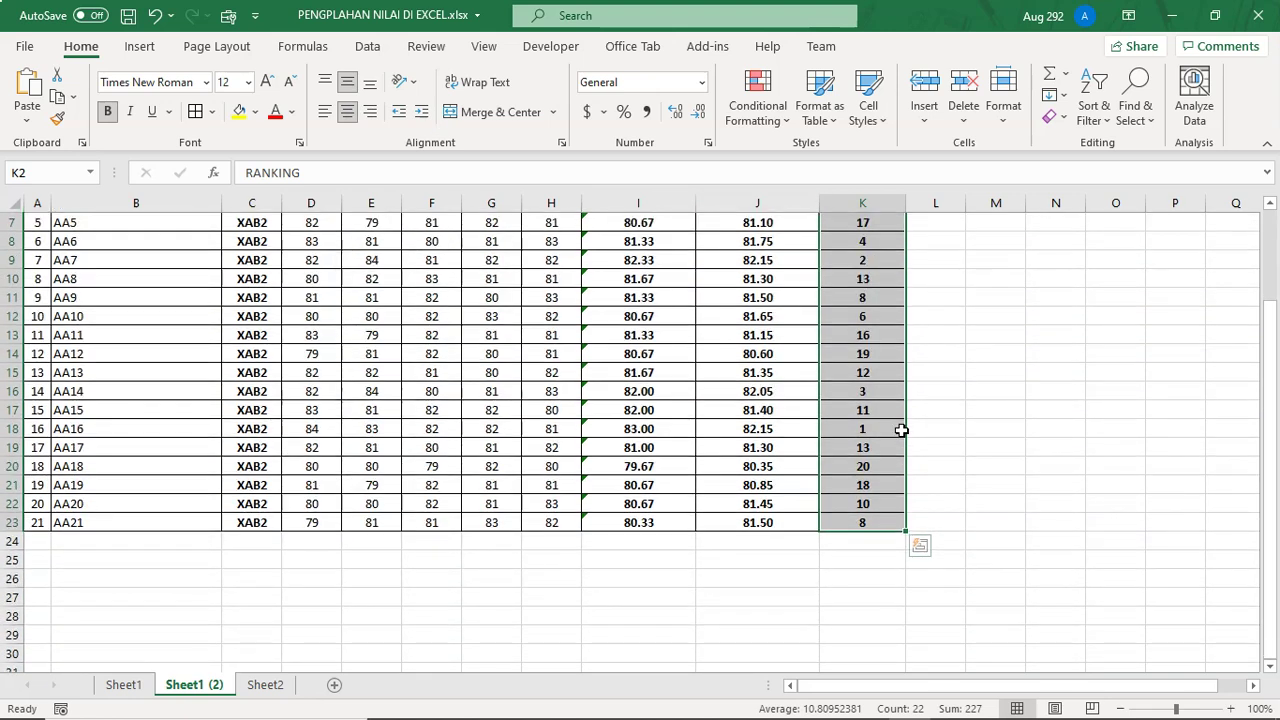
scroll(961, 426, up, 2)
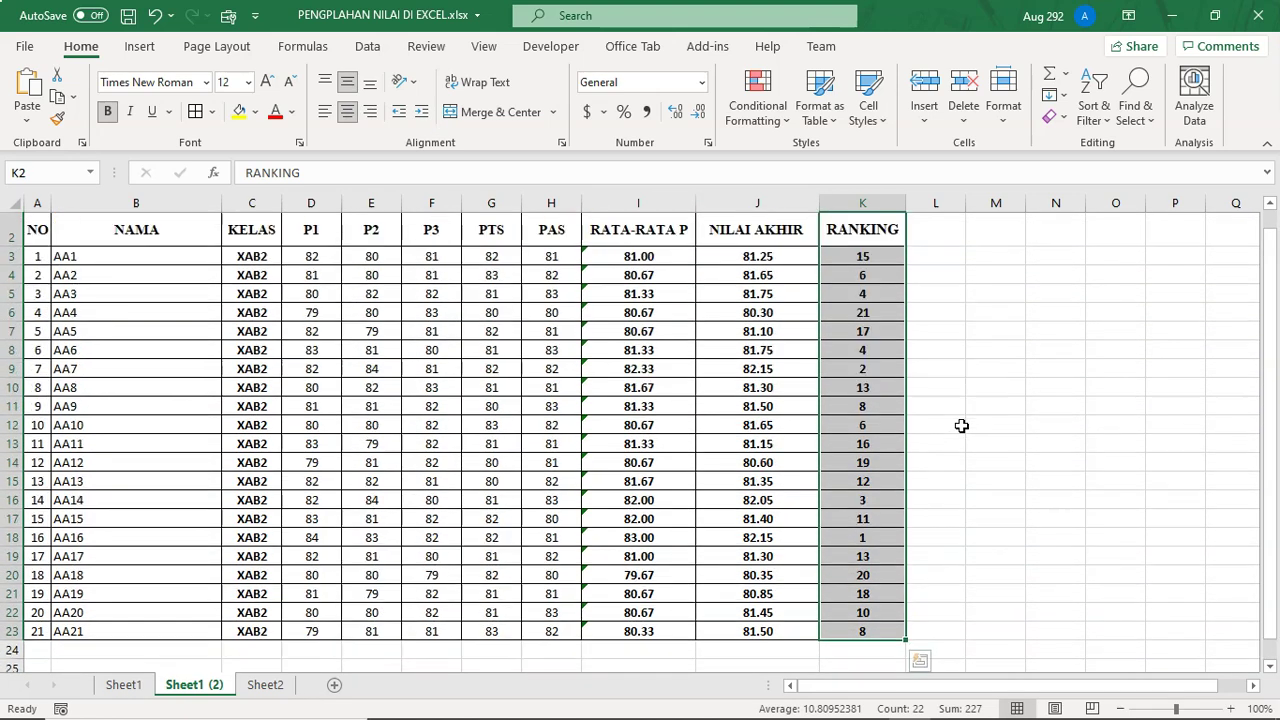
click(961, 428)
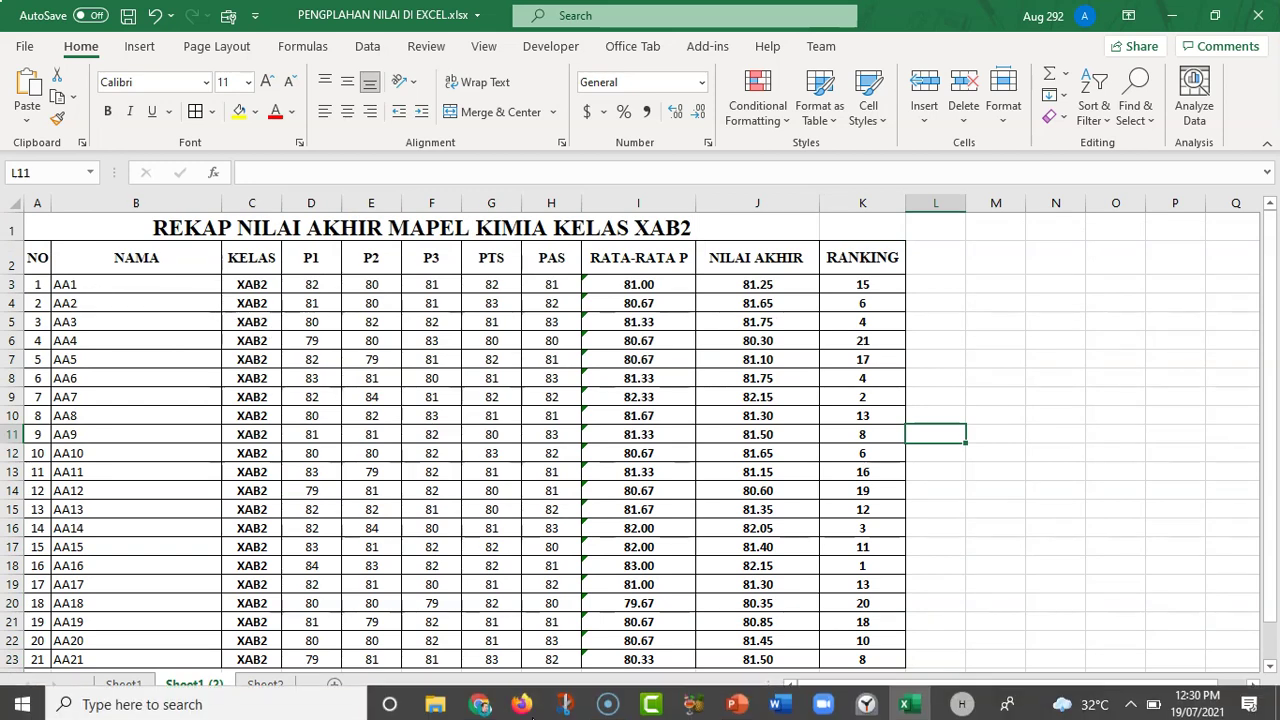
- Switch to Chrome to view the Rekap Nilai XAB1 Google Sheet, and return to the Excel workbook to review the recap table
click(481, 701)
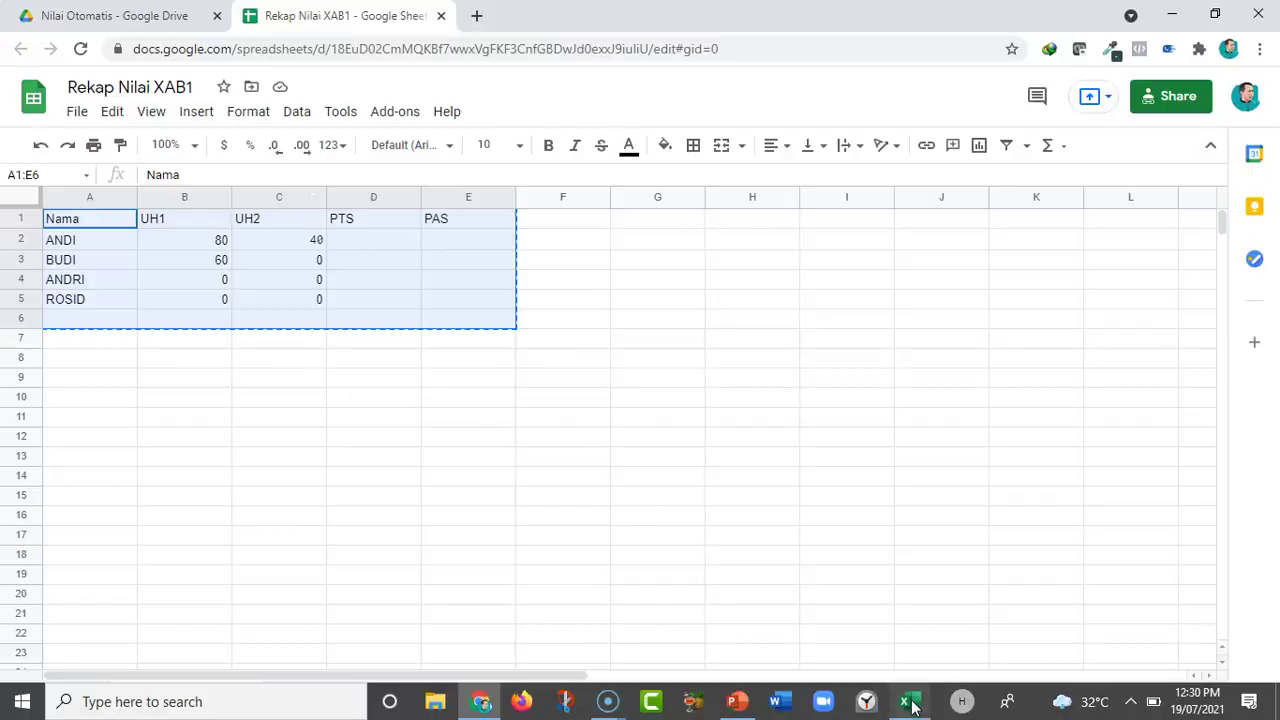
click(906, 704)
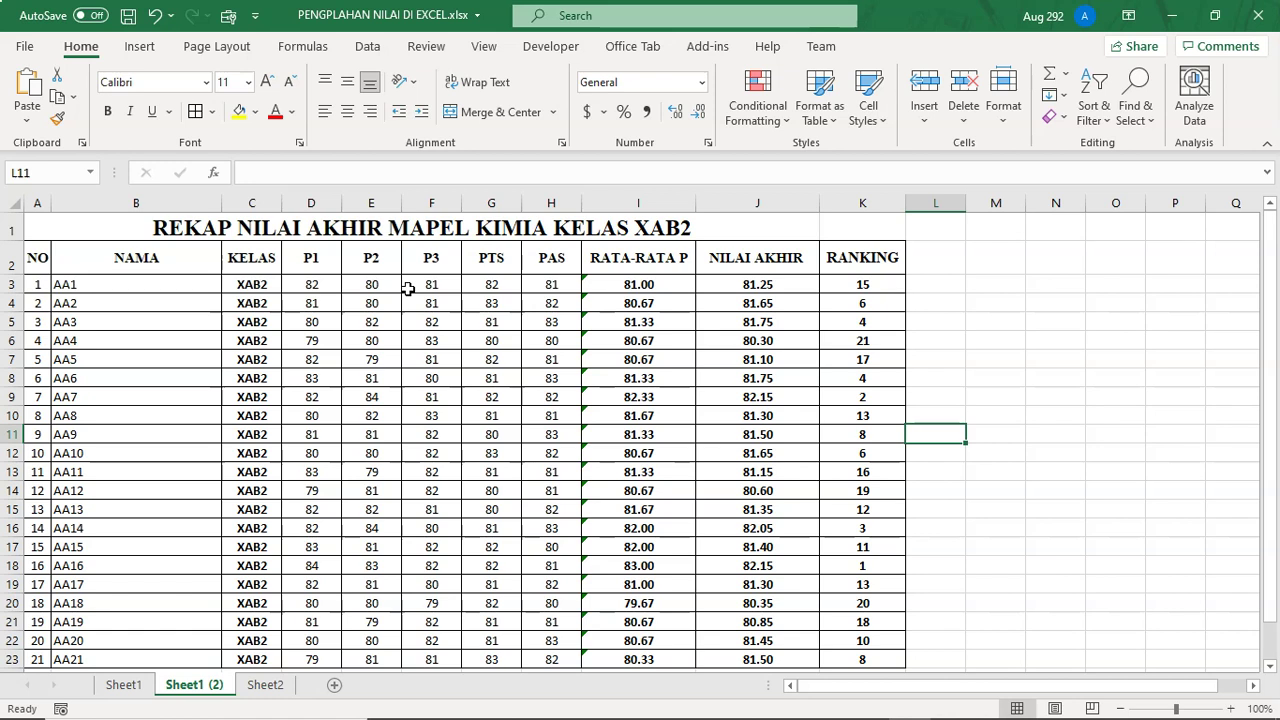
scroll(722, 339, down, 1)
scroll(722, 339, up, 1)
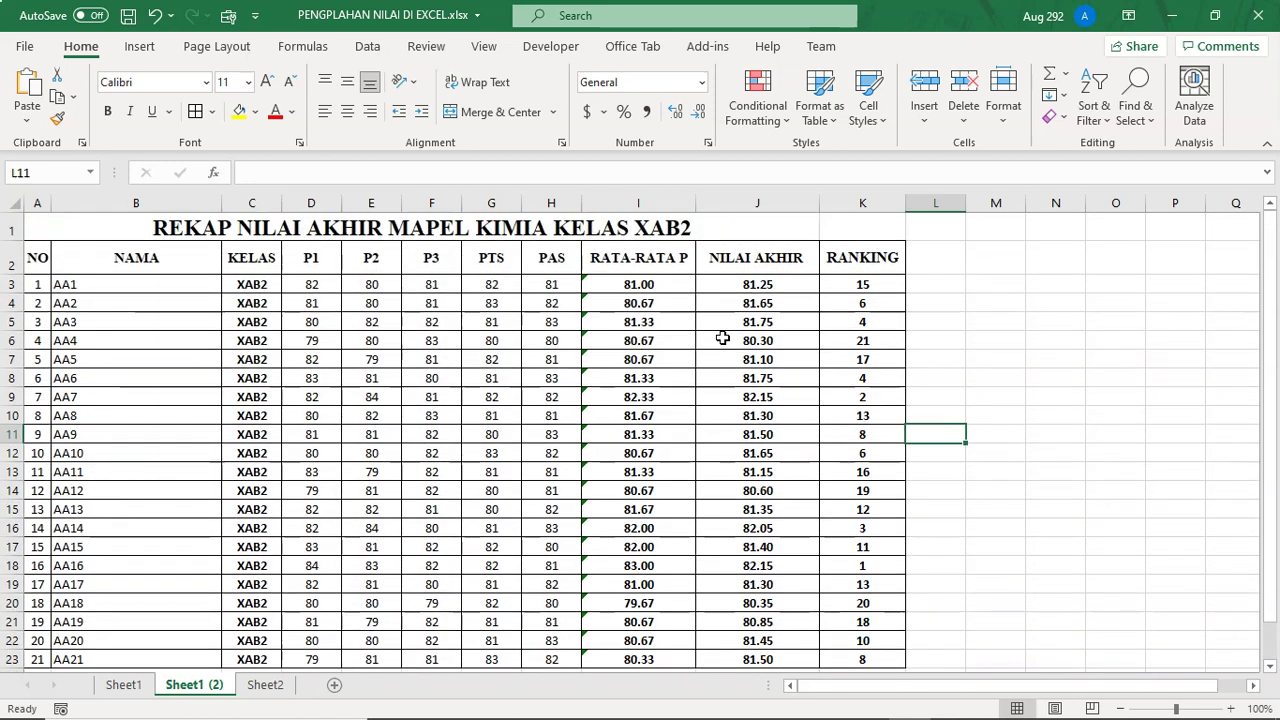